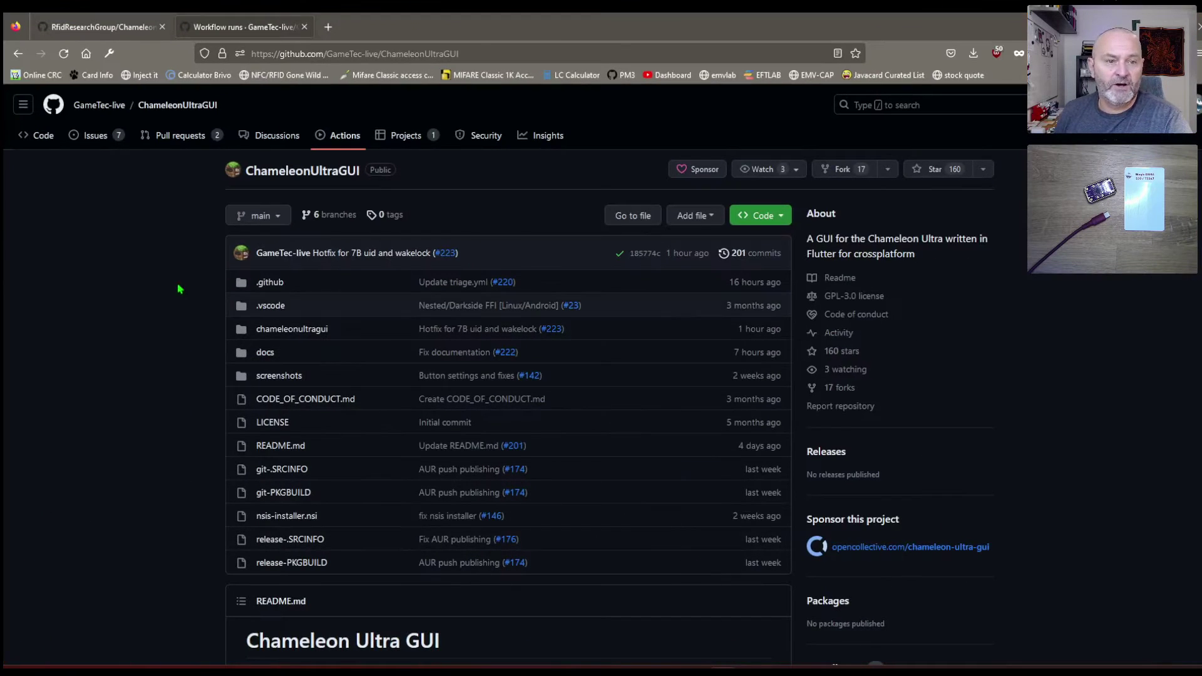
Find the 'Compatible applications' heading in the RfidResearchGroup/ChameleonUltra README, which lists ChameleonUltraGUI.
left_click(117, 22)
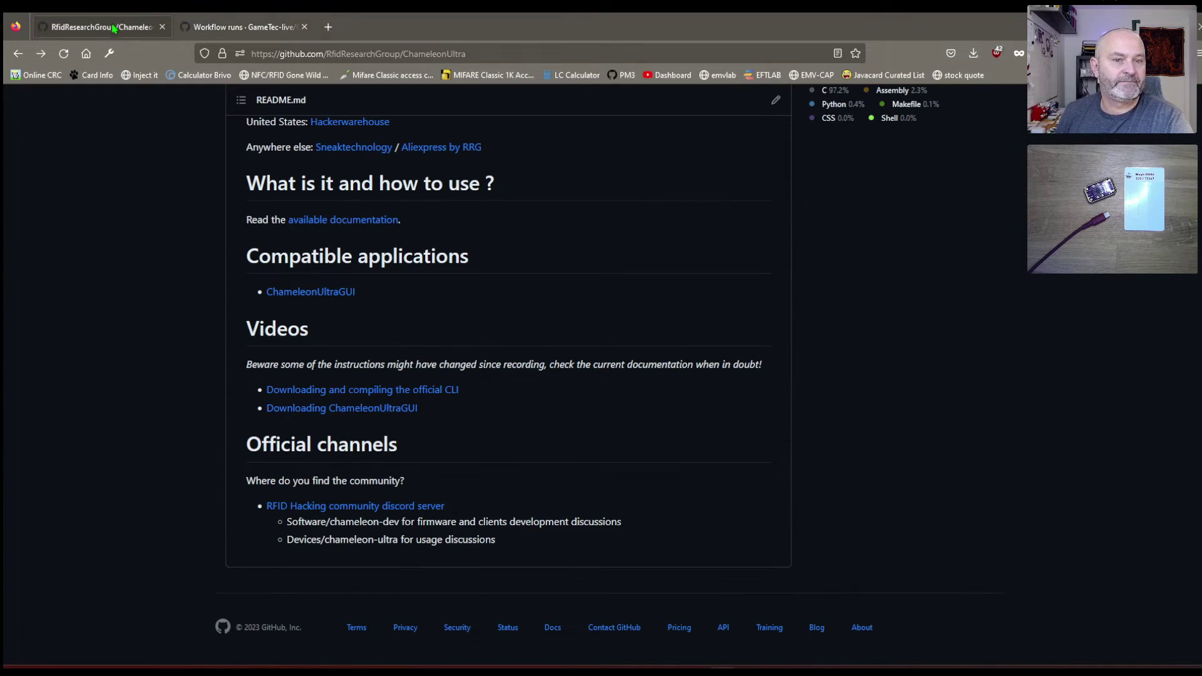
key("Home")
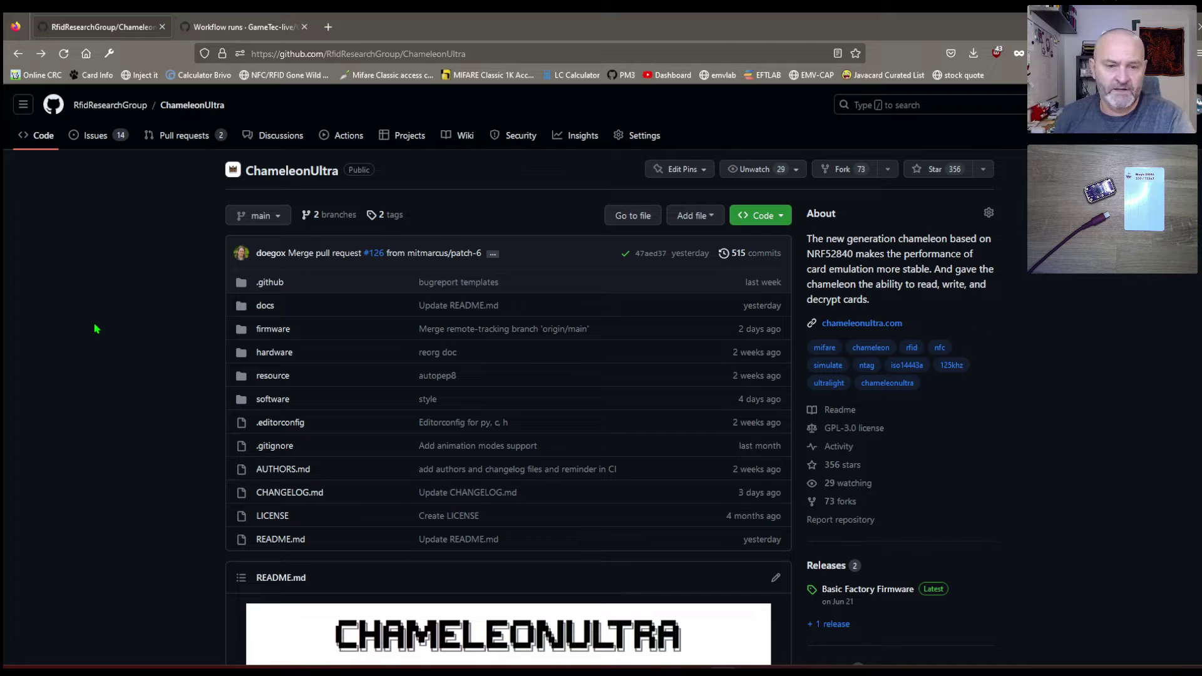
scroll(75, 325, "down", 10)
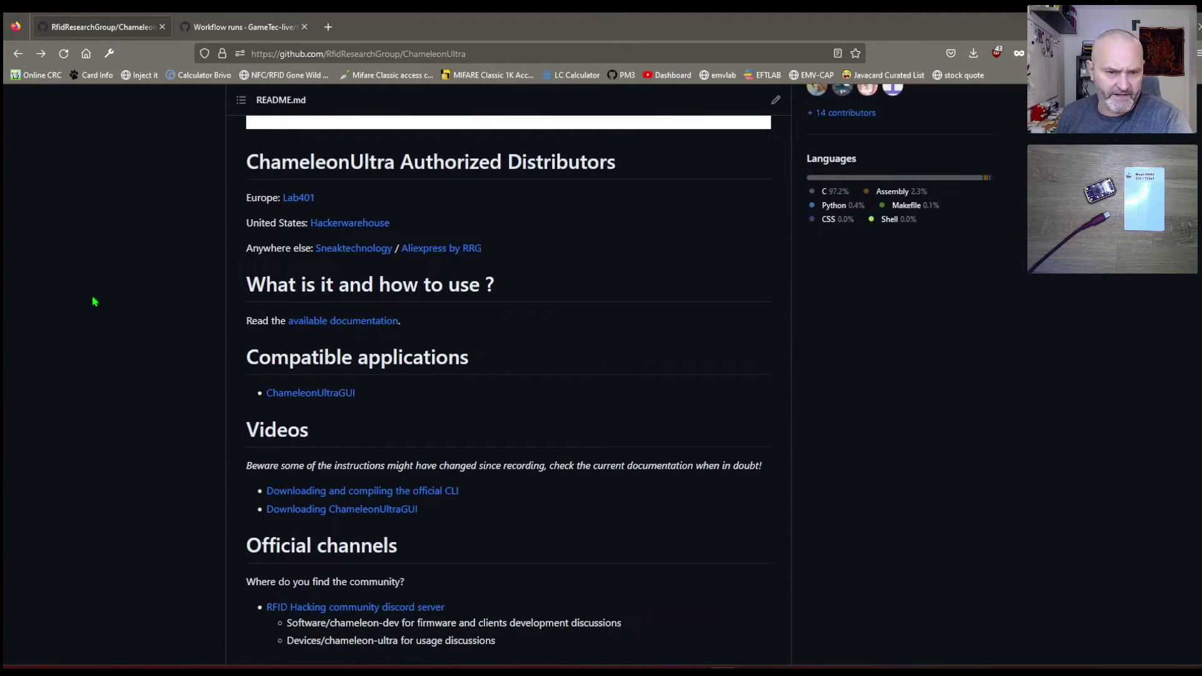
left_click_drag(477, 367, 210, 394)
left_click(145, 441)
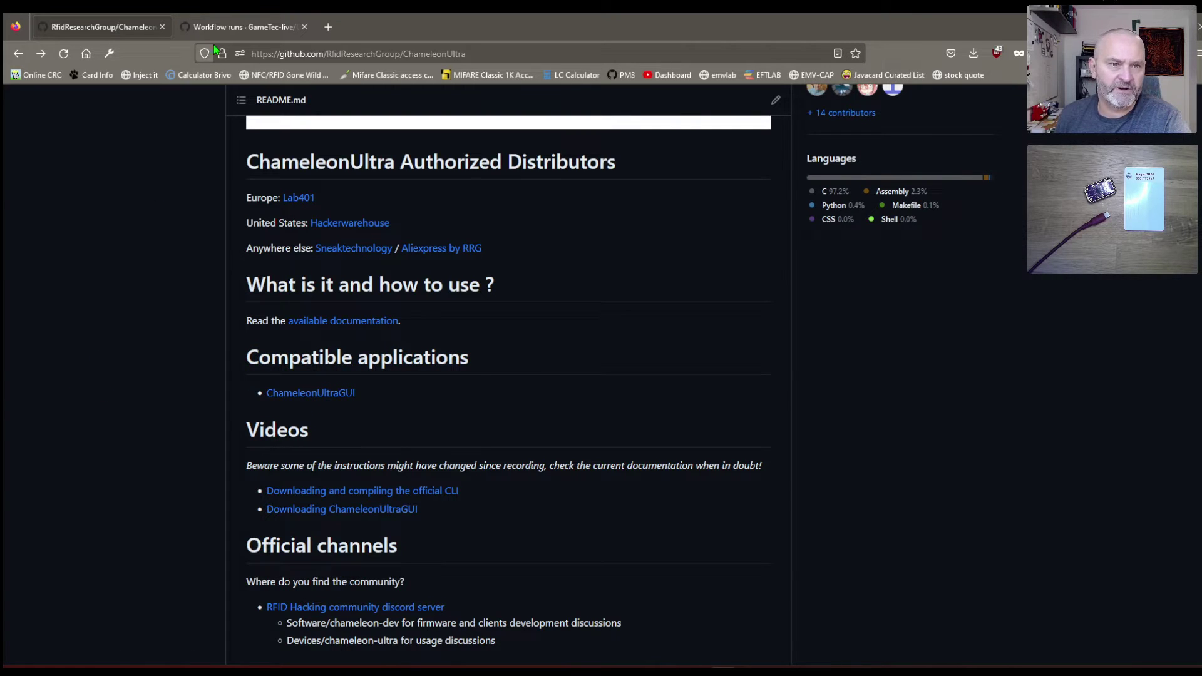
Read the ChameleonUltraGUI README down to Star History, then note it has no published releases.
left_click(224, 28)
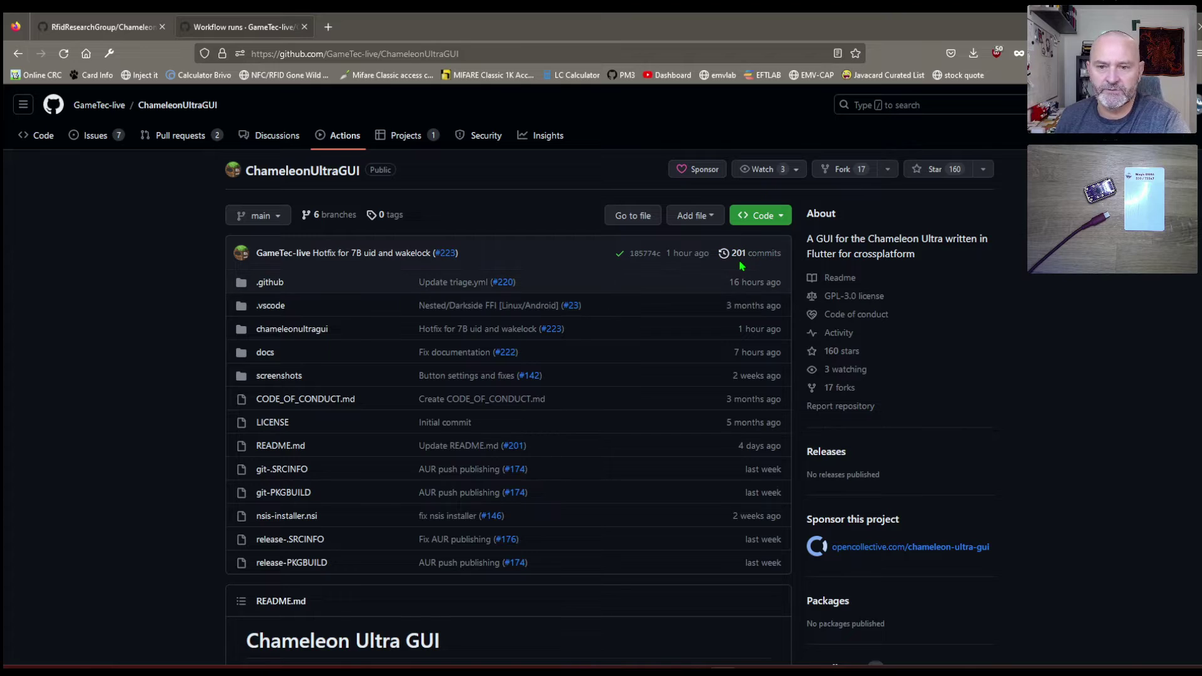
scroll(269, 363, "down", 6)
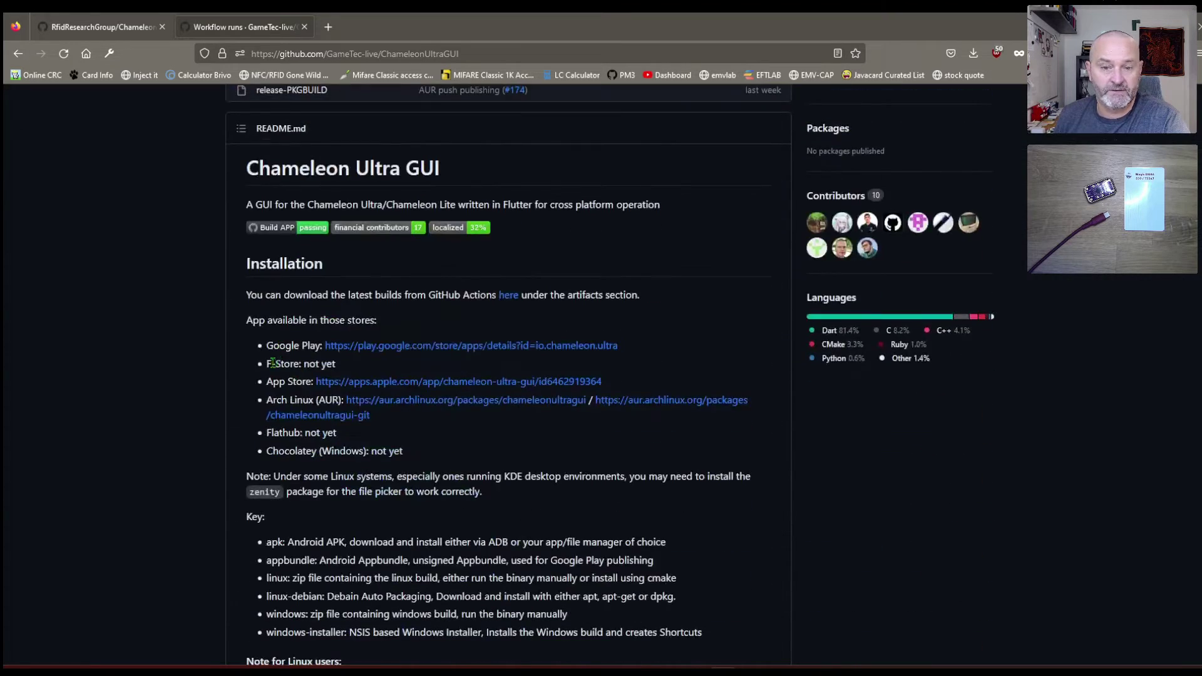
scroll(215, 370, "down", 6)
scroll(215, 371, "up", 6)
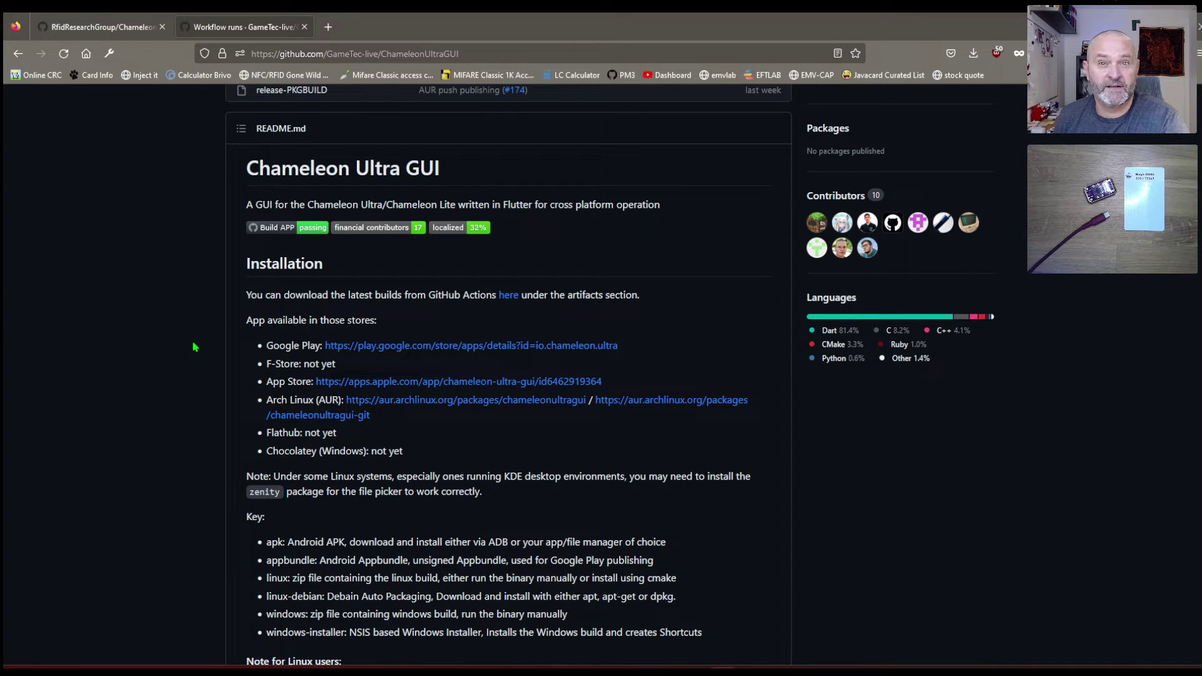
scroll(193, 348, "down", 3)
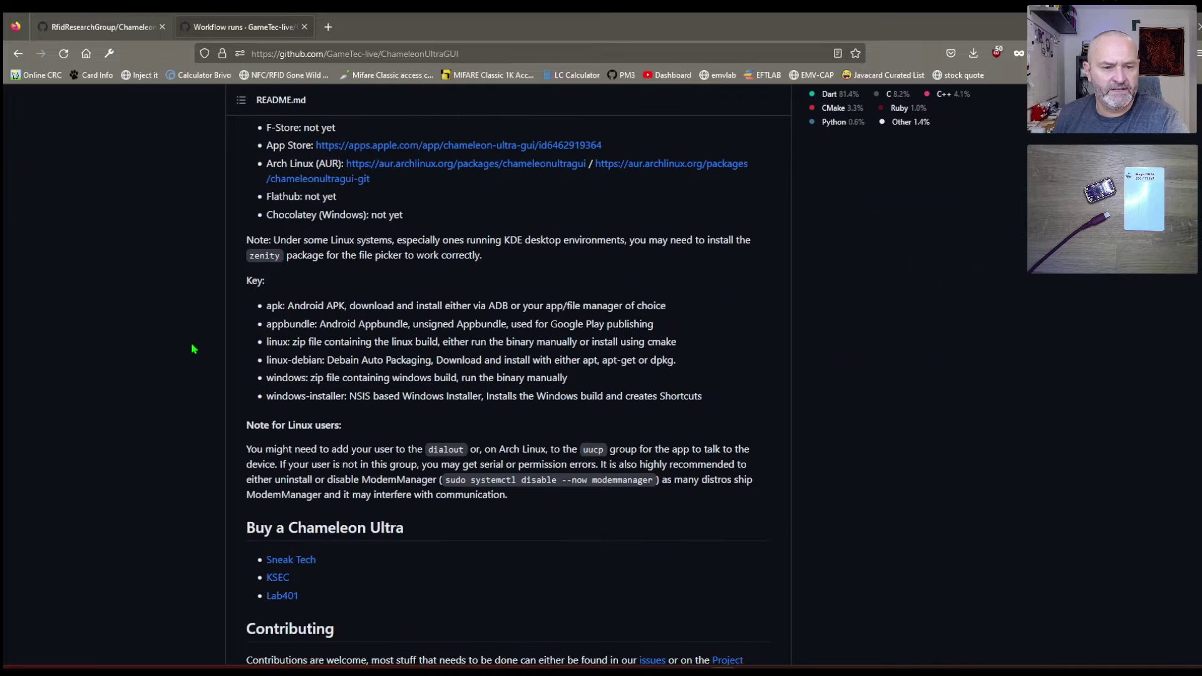
scroll(192, 348, "down", 3)
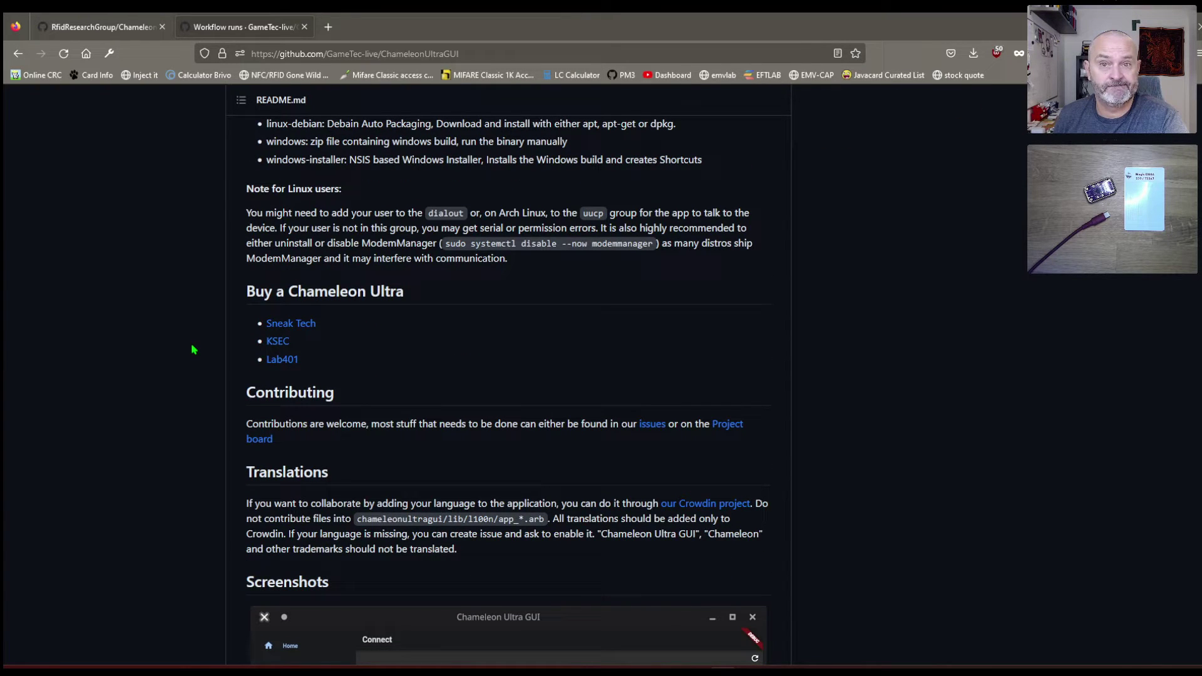
scroll(193, 350, "down", 8)
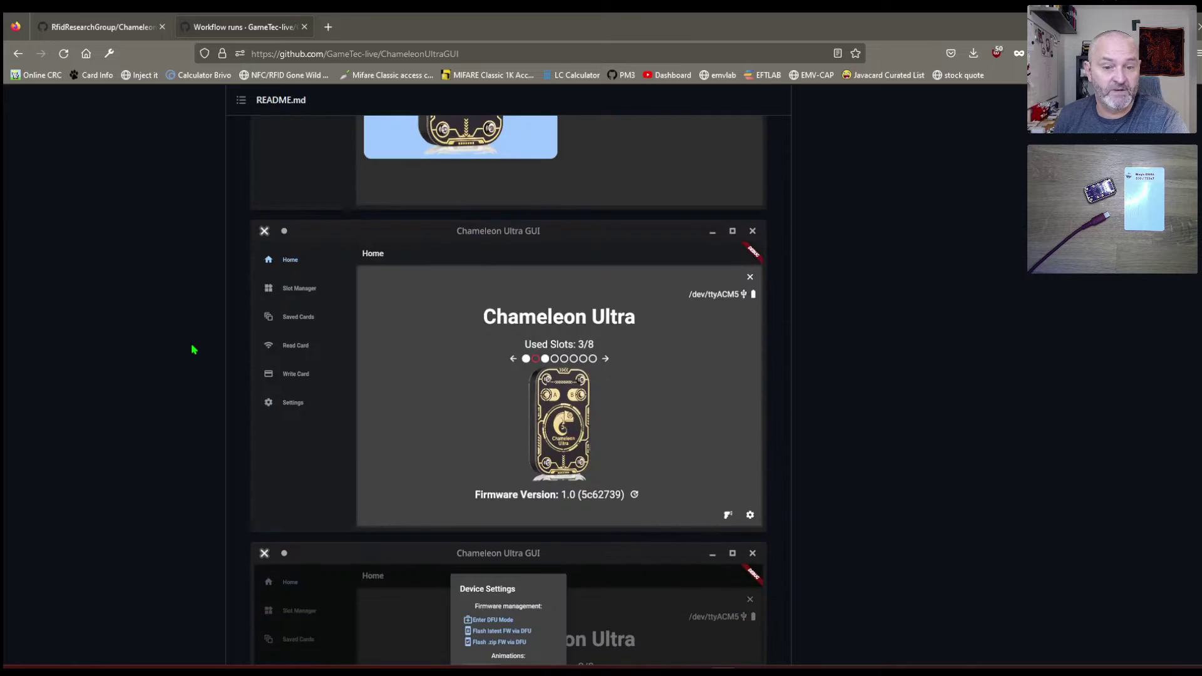
scroll(193, 350, "down", 3)
scroll(192, 350, "down", 15)
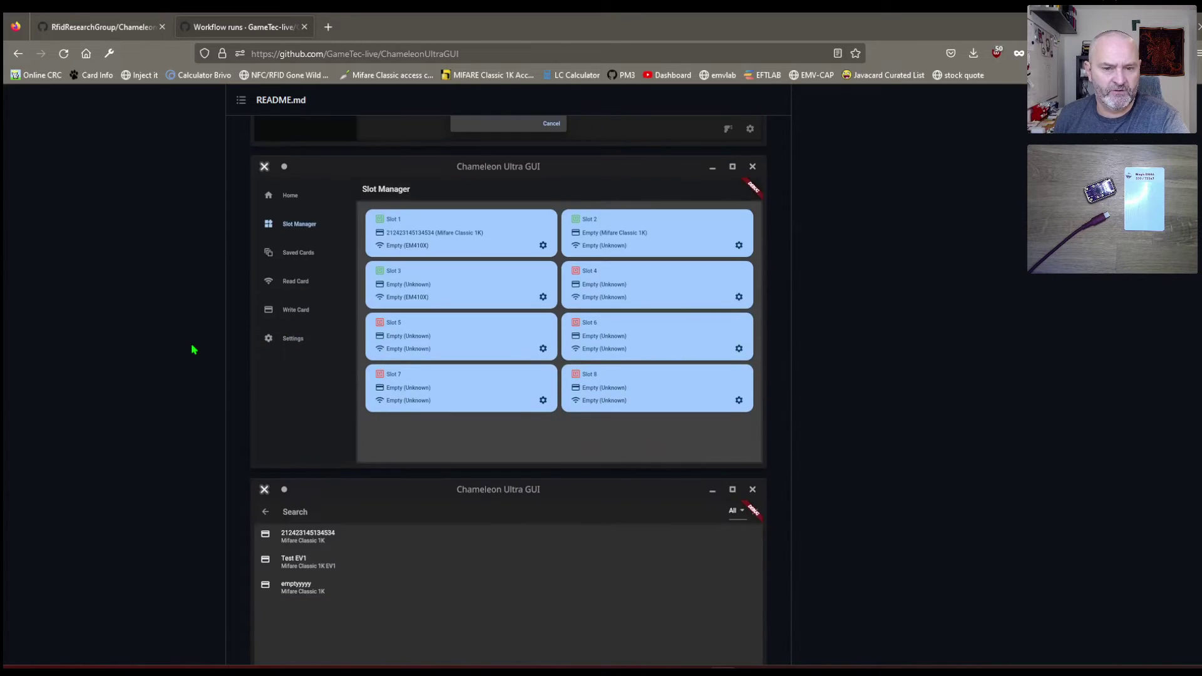
scroll(192, 349, "down", 2)
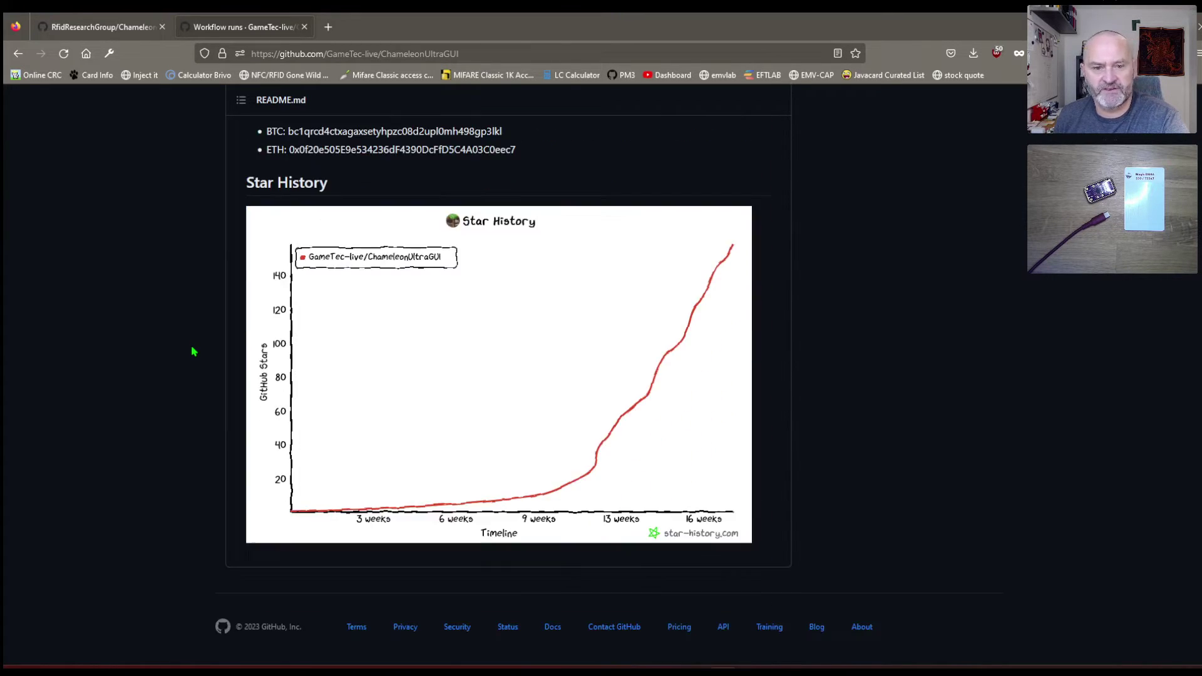
scroll(519, 382, "up", 20)
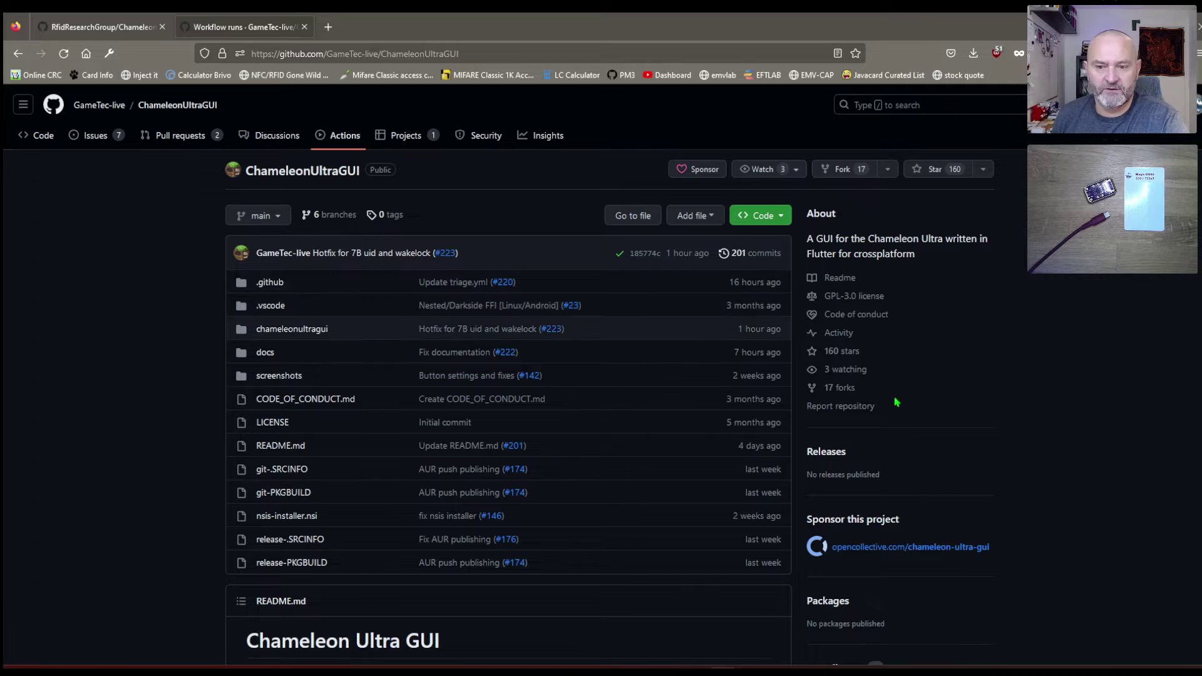
triple_click(865, 475)
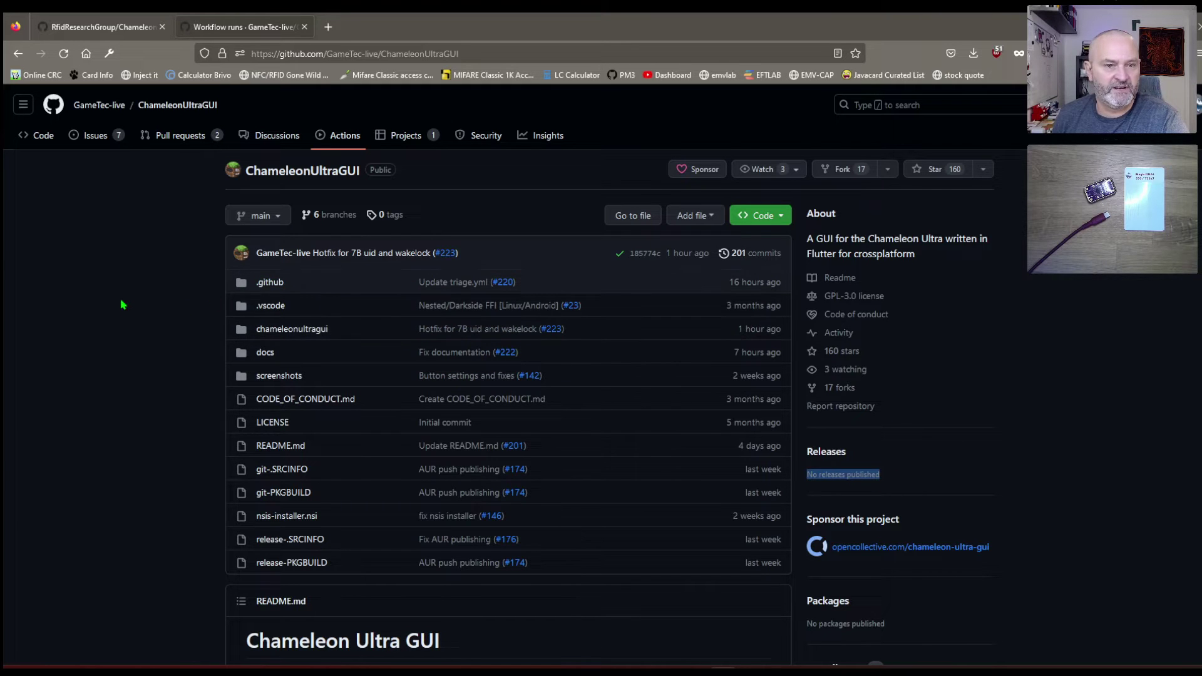
Open the repository's Actions runs and view the Update translations run #18 summary.
left_click(124, 267)
left_click(326, 134)
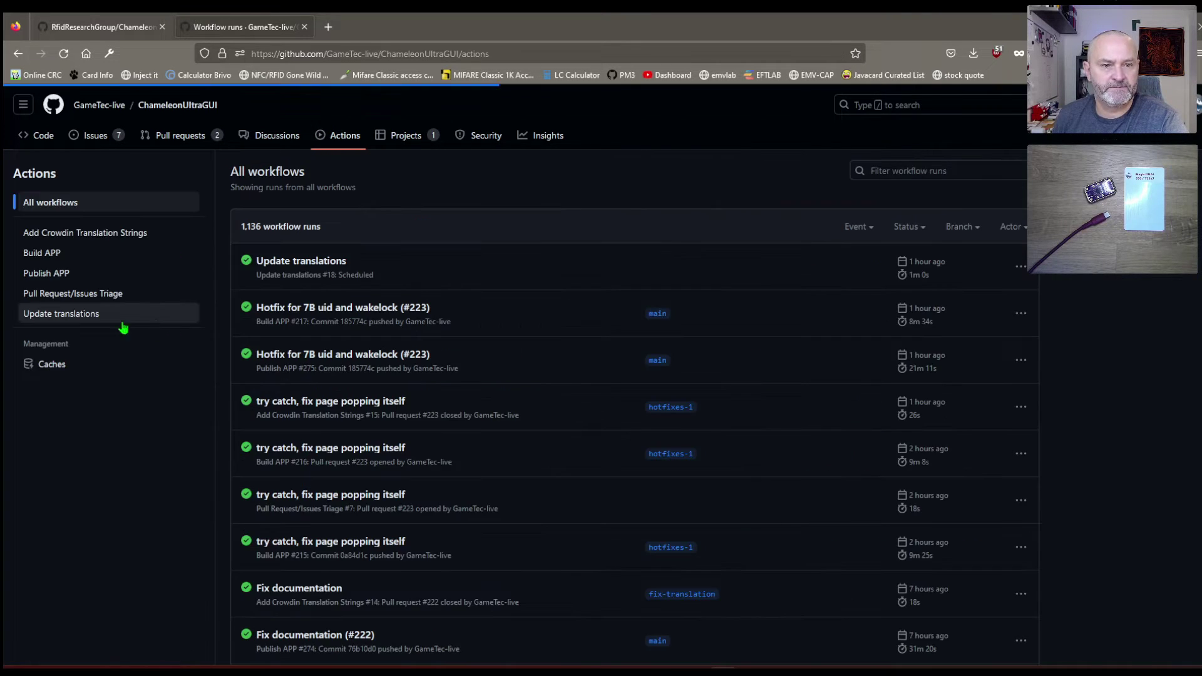
left_click(296, 262)
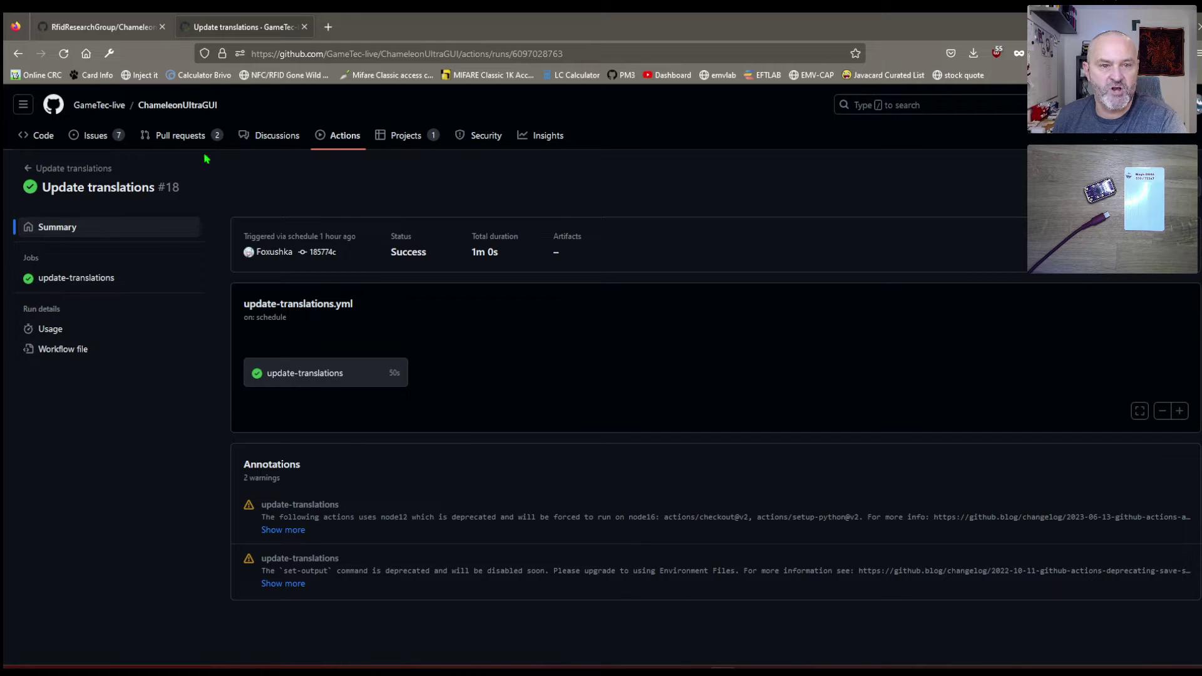
left_click(338, 135)
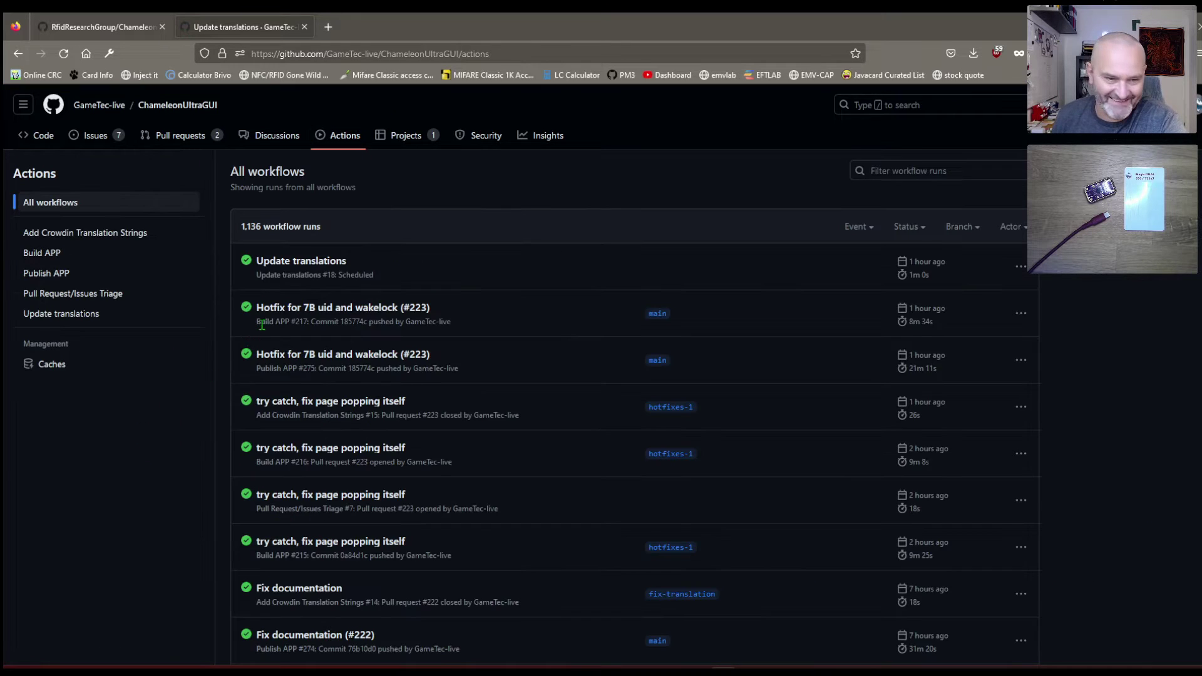
Filter runs by Publish APP and Build APP, inspecting the Hotfix for 7B uid run, then show all workflows.
left_click(44, 273)
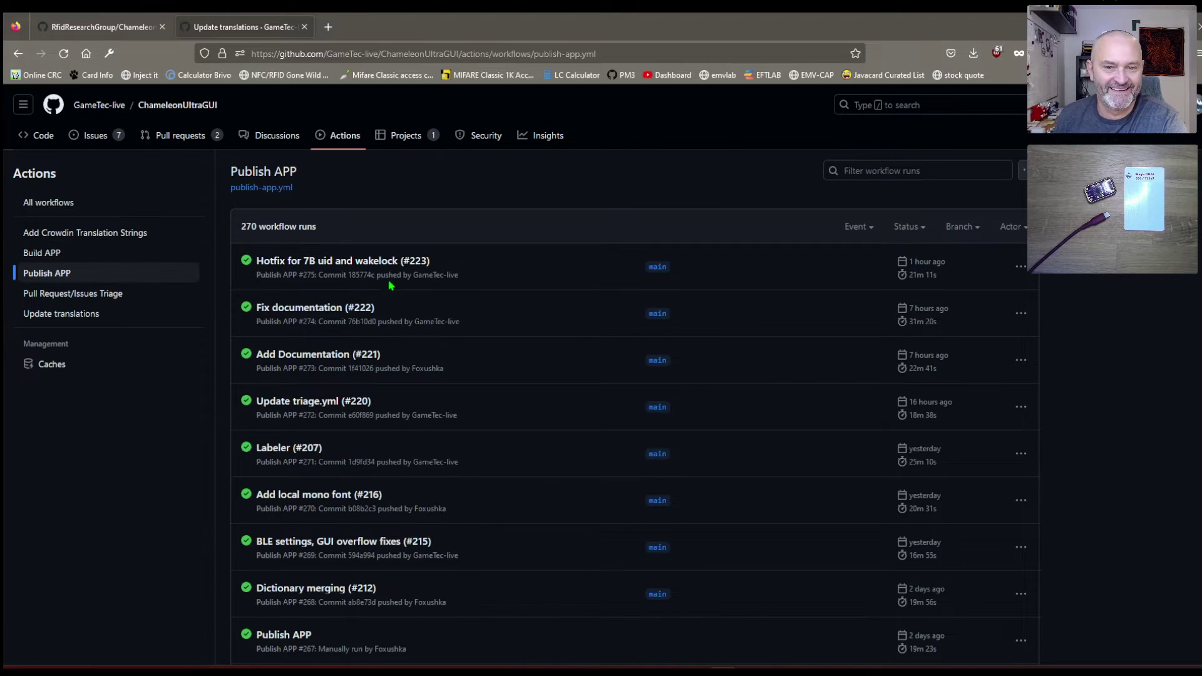
left_click(339, 266)
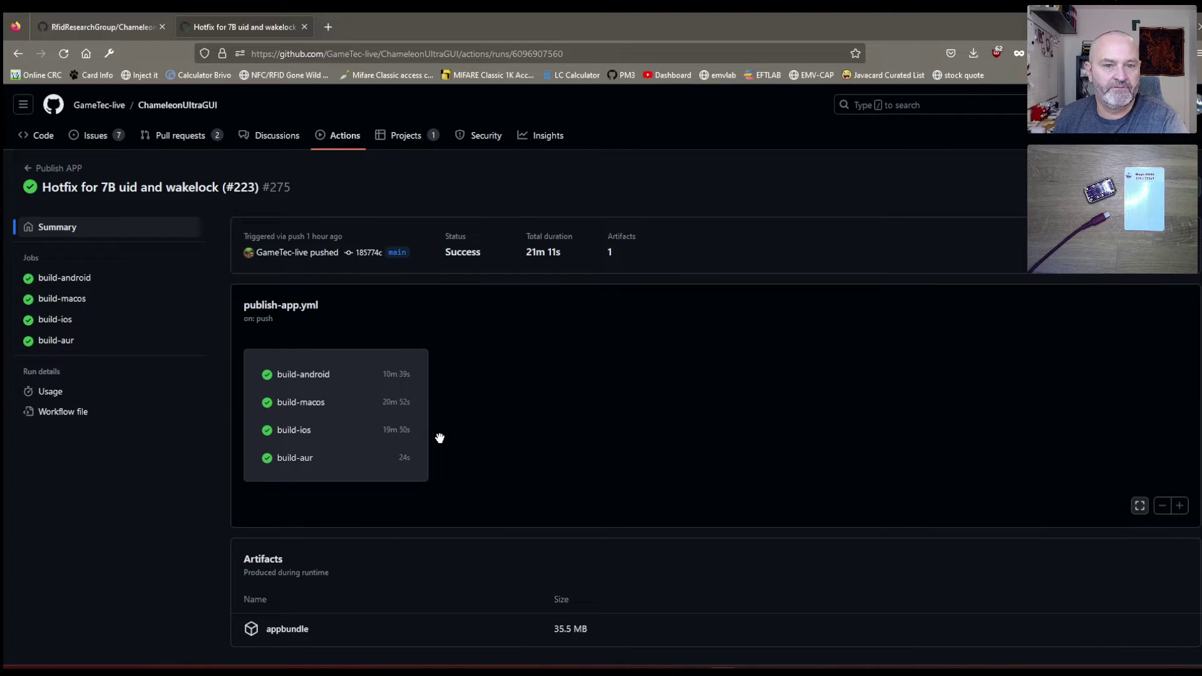
scroll(295, 563, "down", 1)
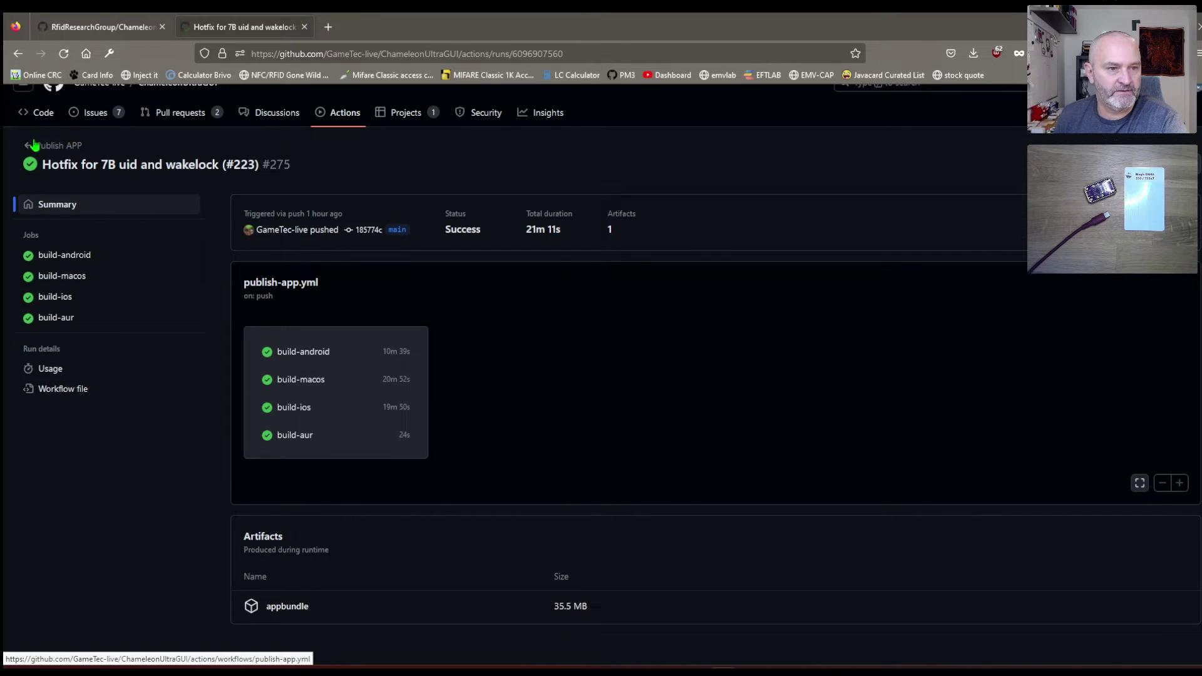
left_click(56, 146)
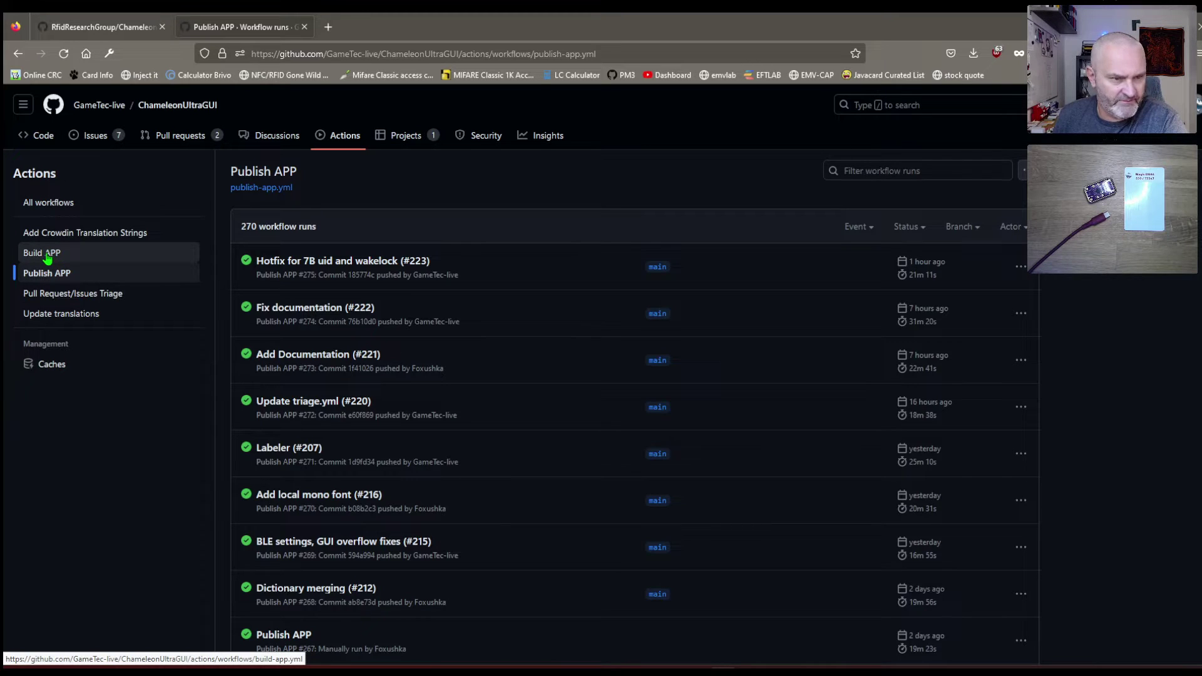
left_click(47, 257)
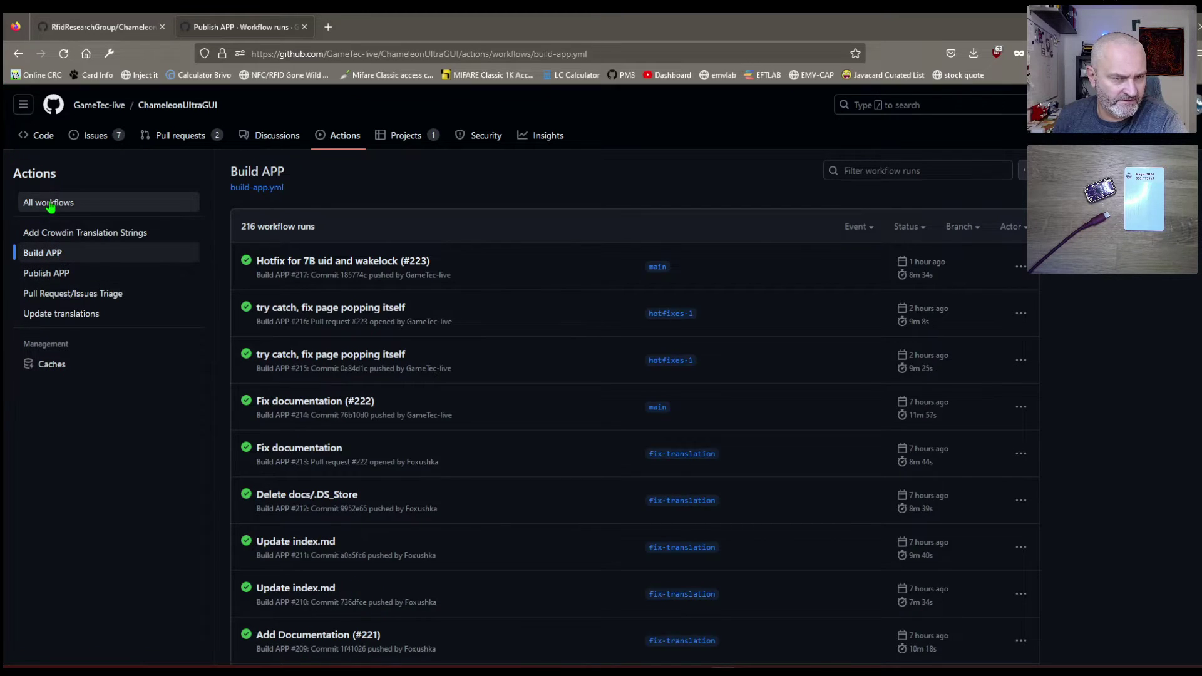
left_click(50, 206)
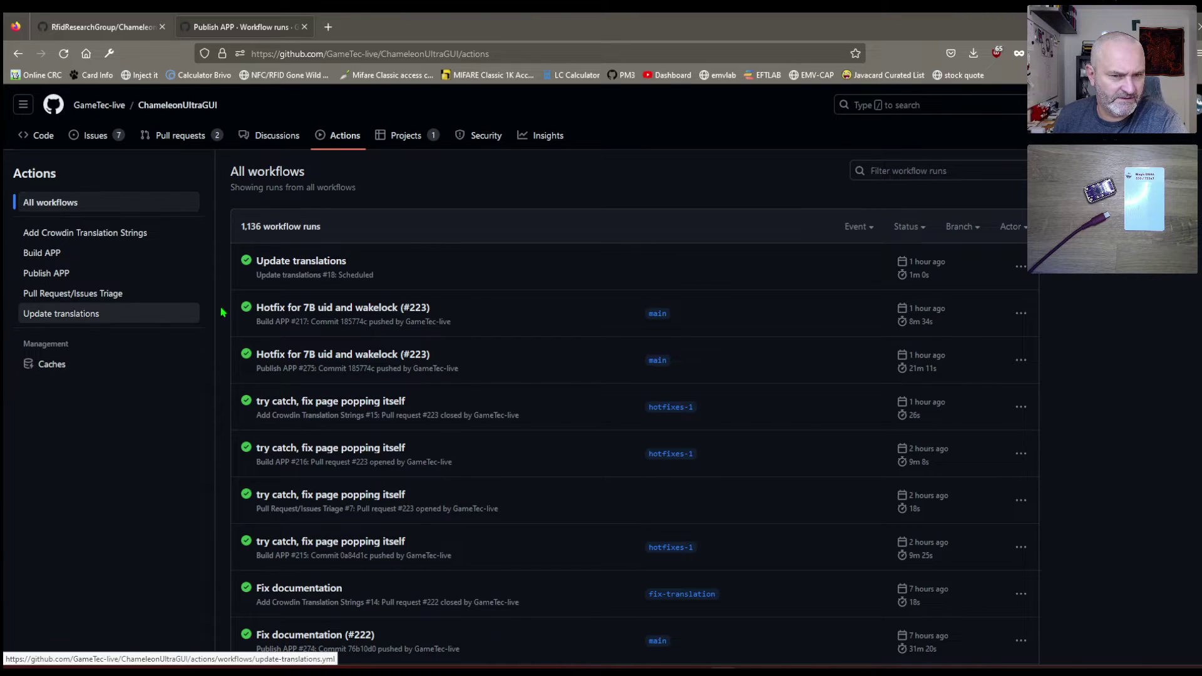
left_click(280, 266)
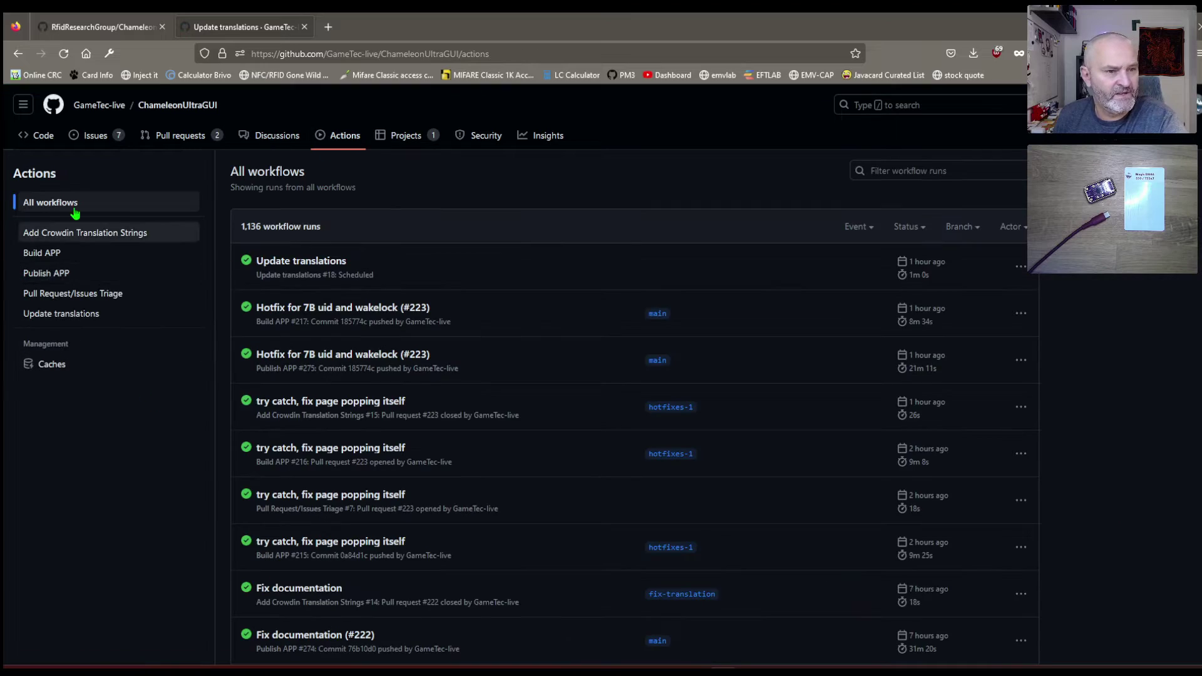
Return to the repository code page and follow the README's link to the latest builds.
key("alt+Left")
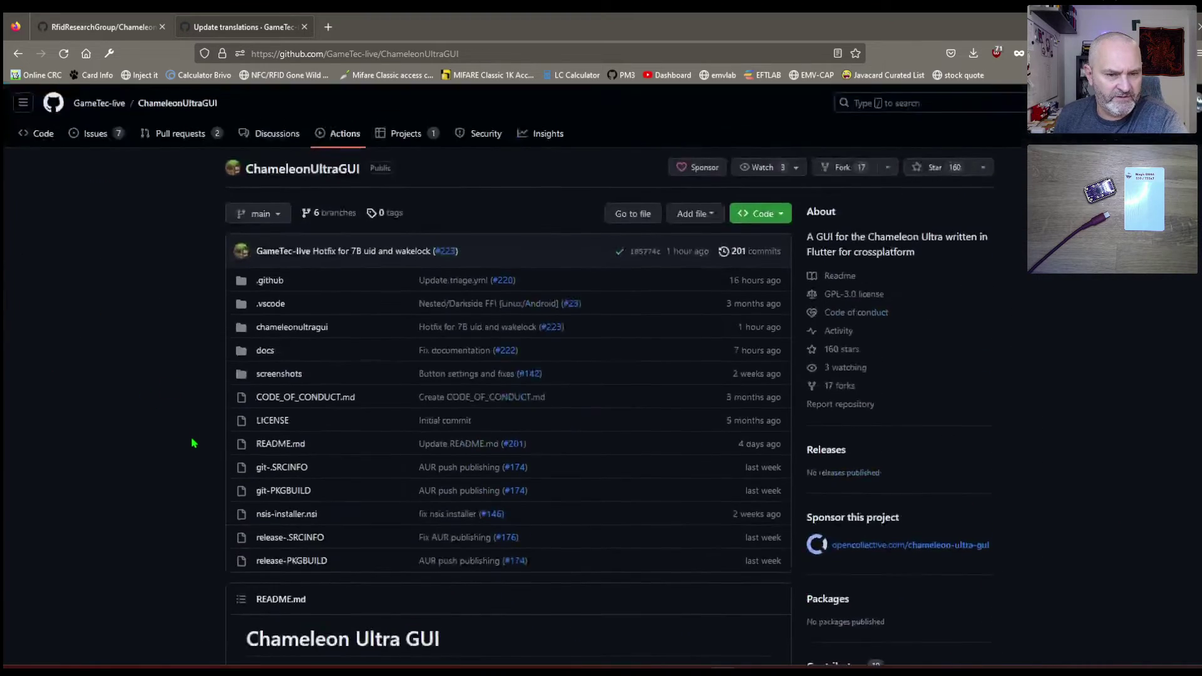
scroll(213, 429, "down", 10)
scroll(208, 429, "down", 4)
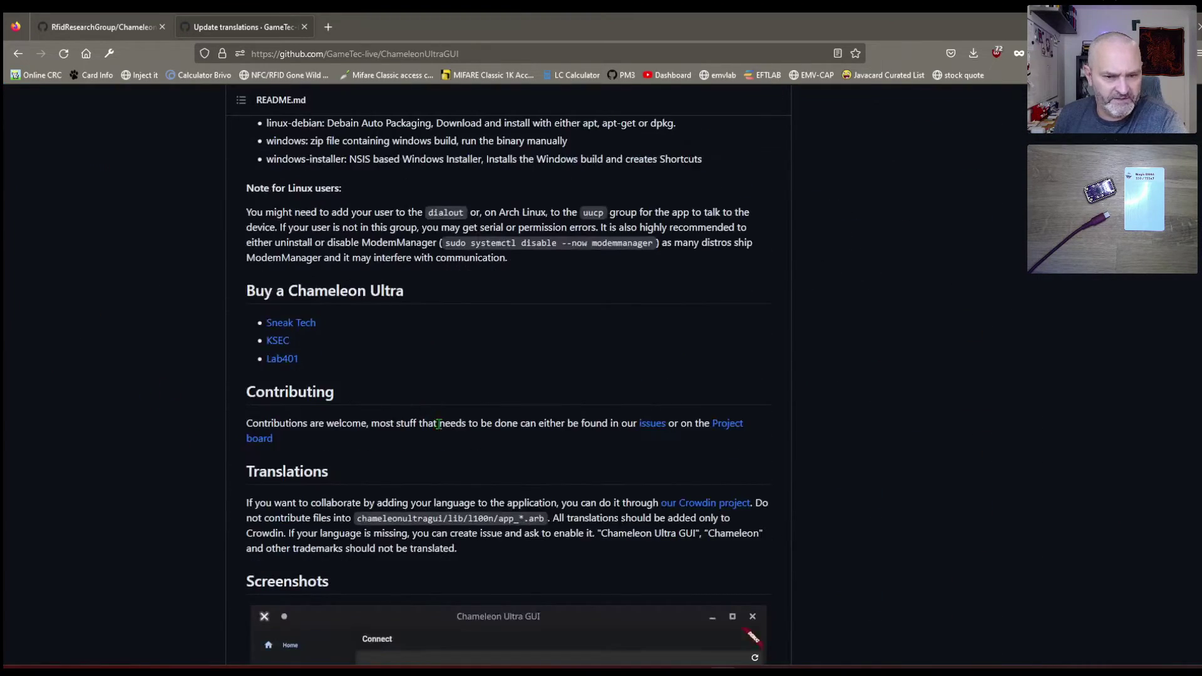
scroll(598, 487, "down", 2)
scroll(551, 520, "up", 13)
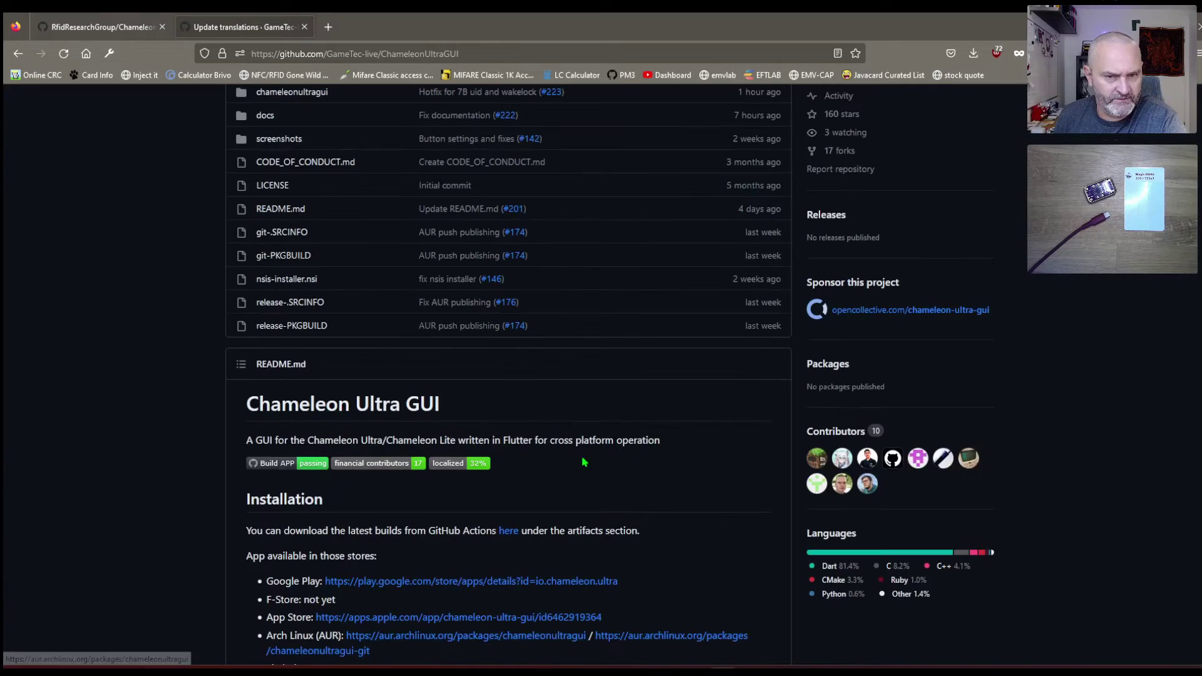
left_click(508, 531)
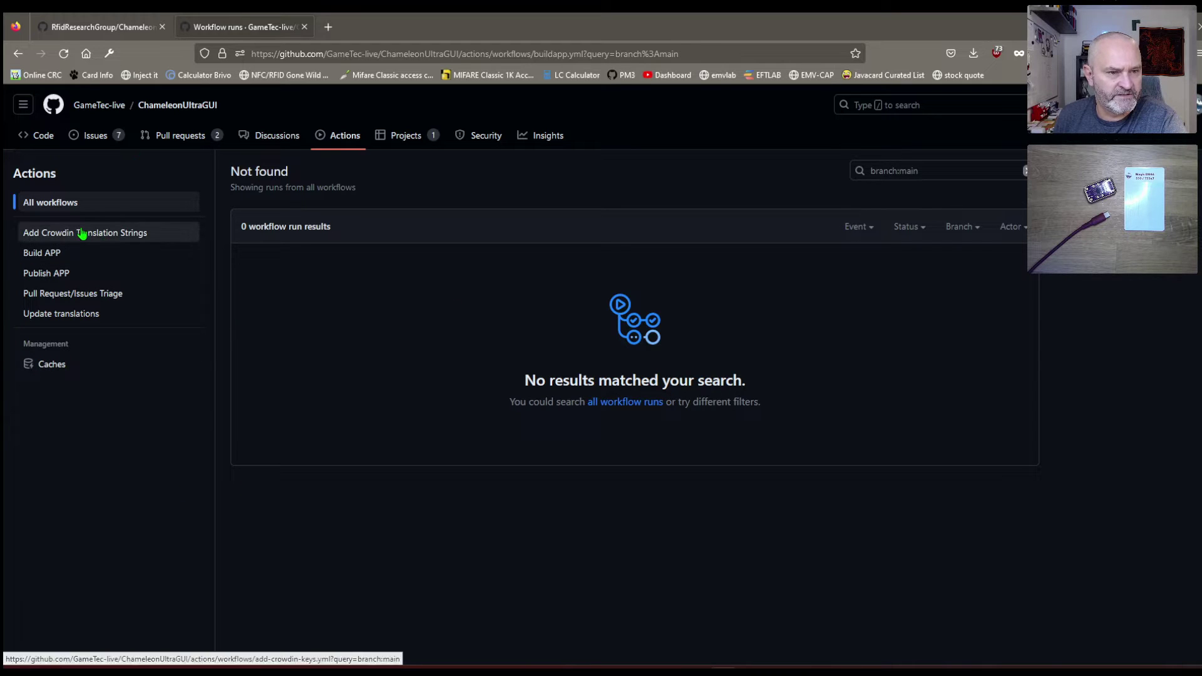
Show all main-branch workflow runs and open the Build APP run 'Hotfix for 7B uid and wakelock (#223)'.
left_click(53, 205)
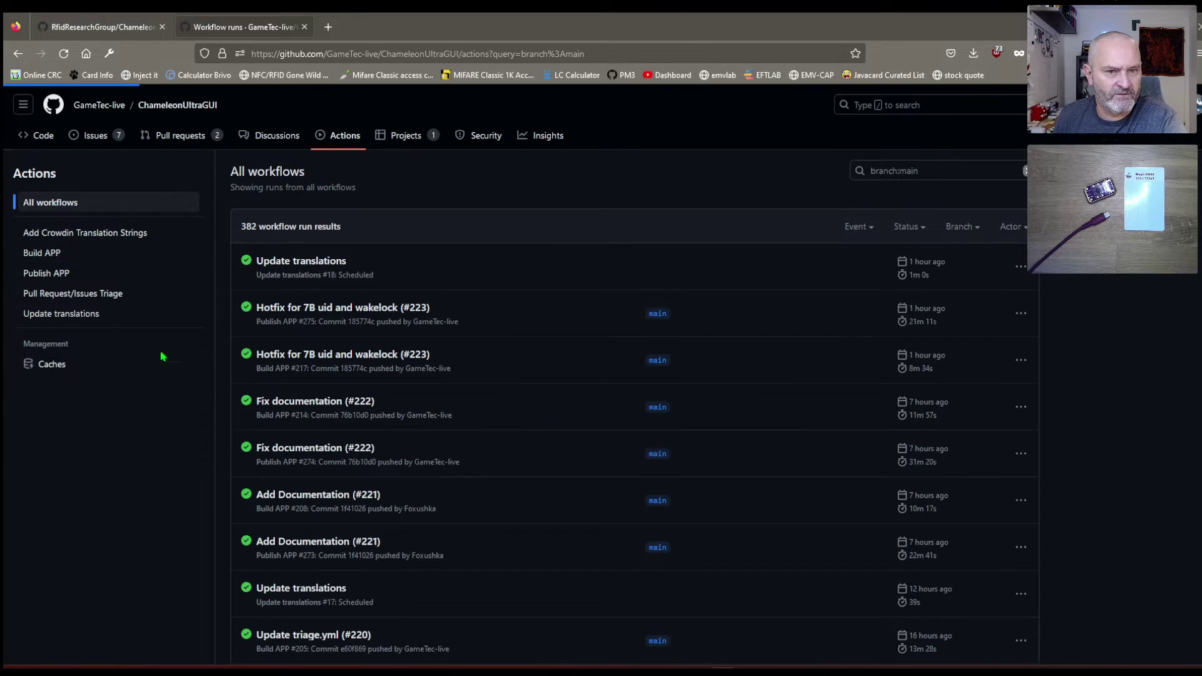
left_click(333, 313)
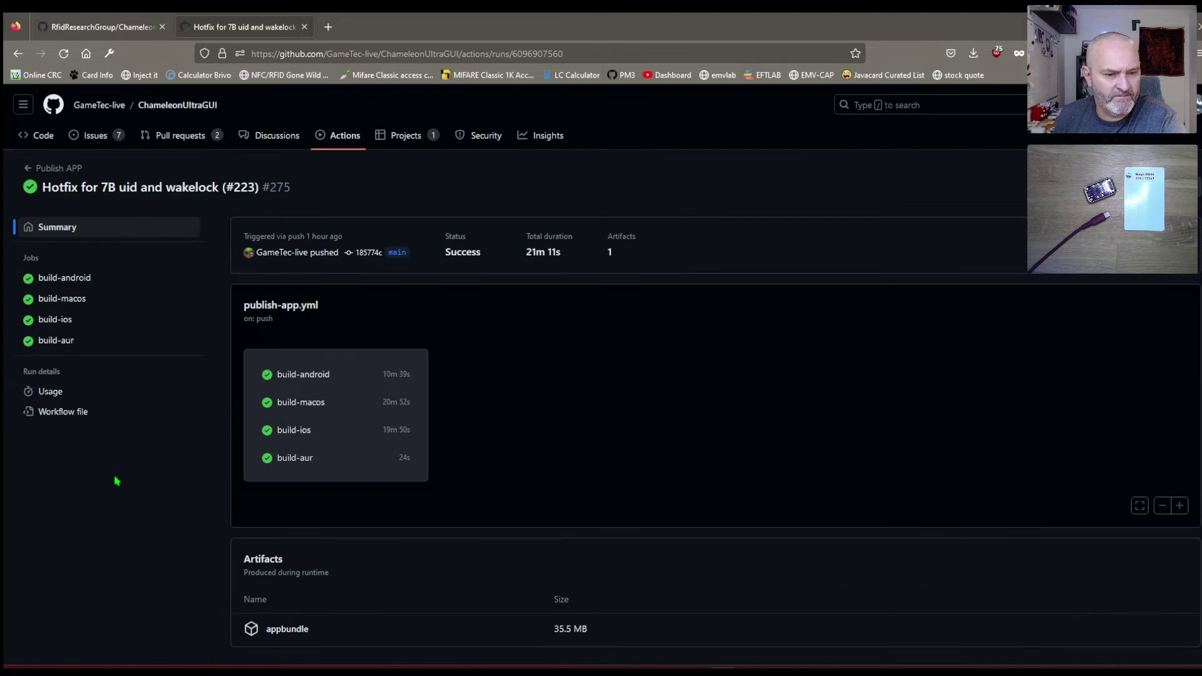
scroll(113, 484, "down", 1)
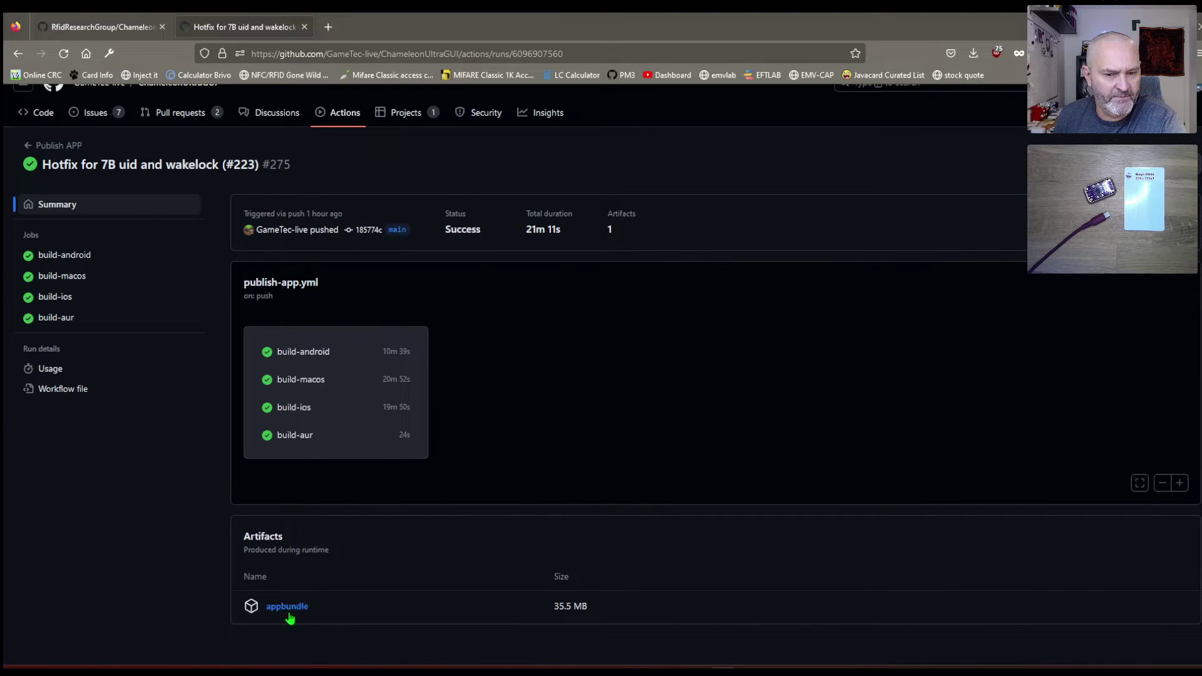
key("alt+Left")
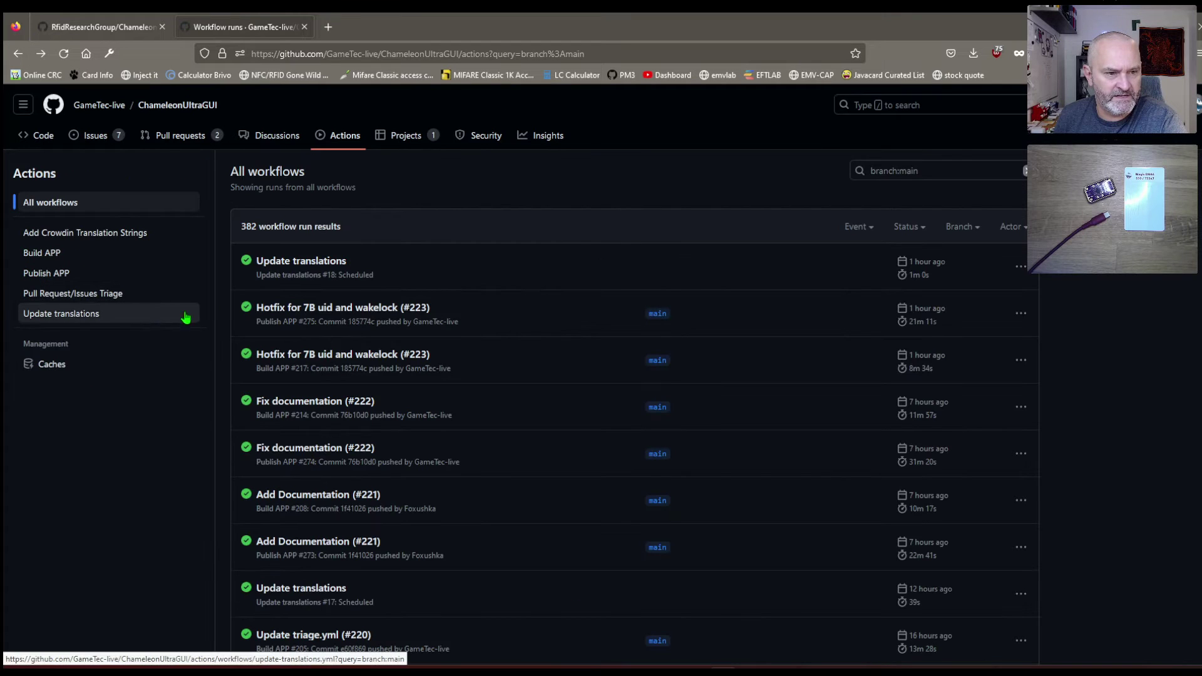
left_click(317, 360)
Download the 'windows' artifact from the Hotfix build run's Artifacts section as windows(3).zip.
scroll(150, 507, "down", 2)
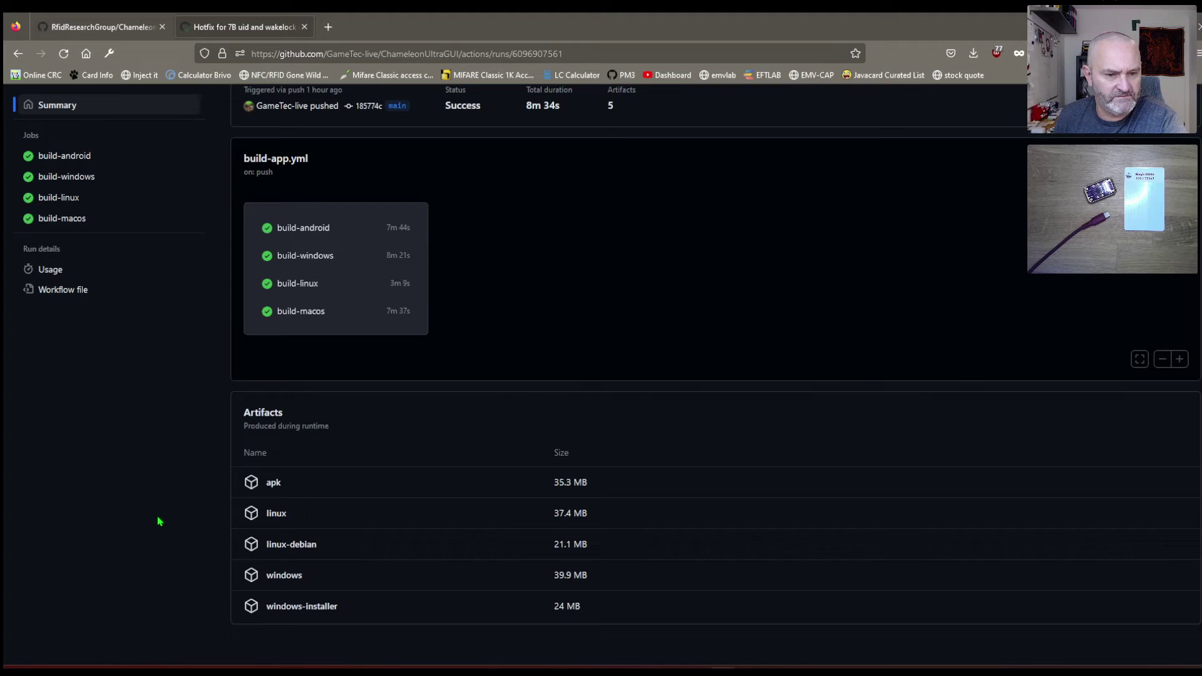
scroll(159, 568, "up", 2)
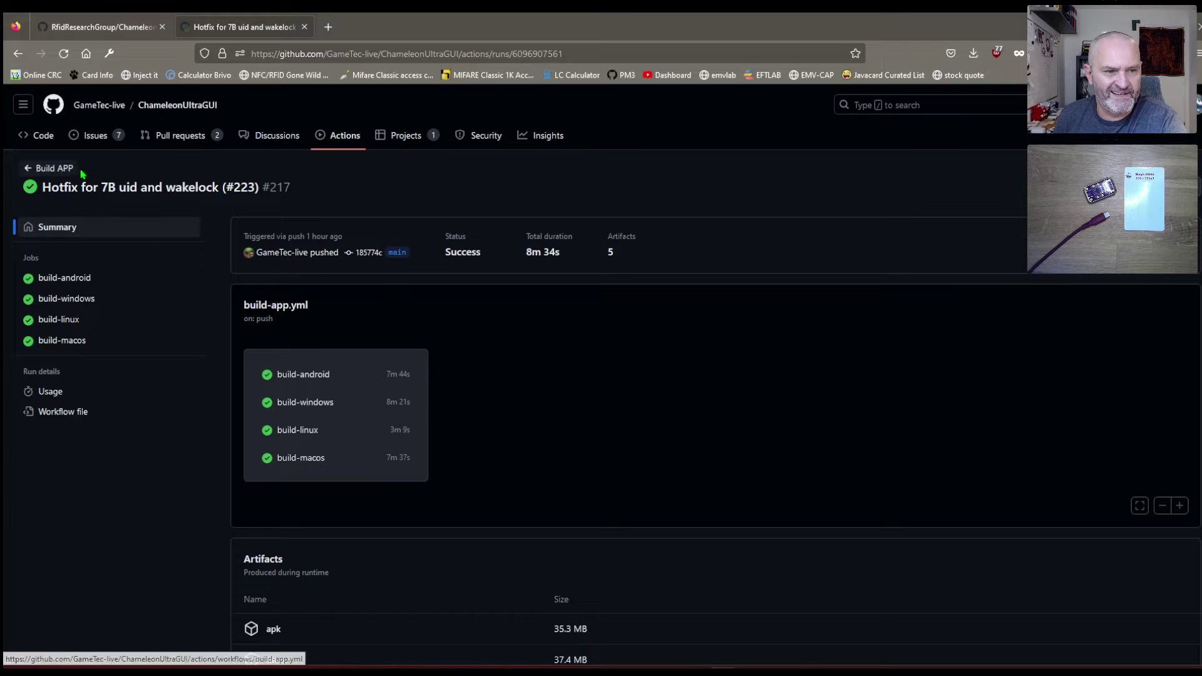
scroll(193, 526, "down", 3)
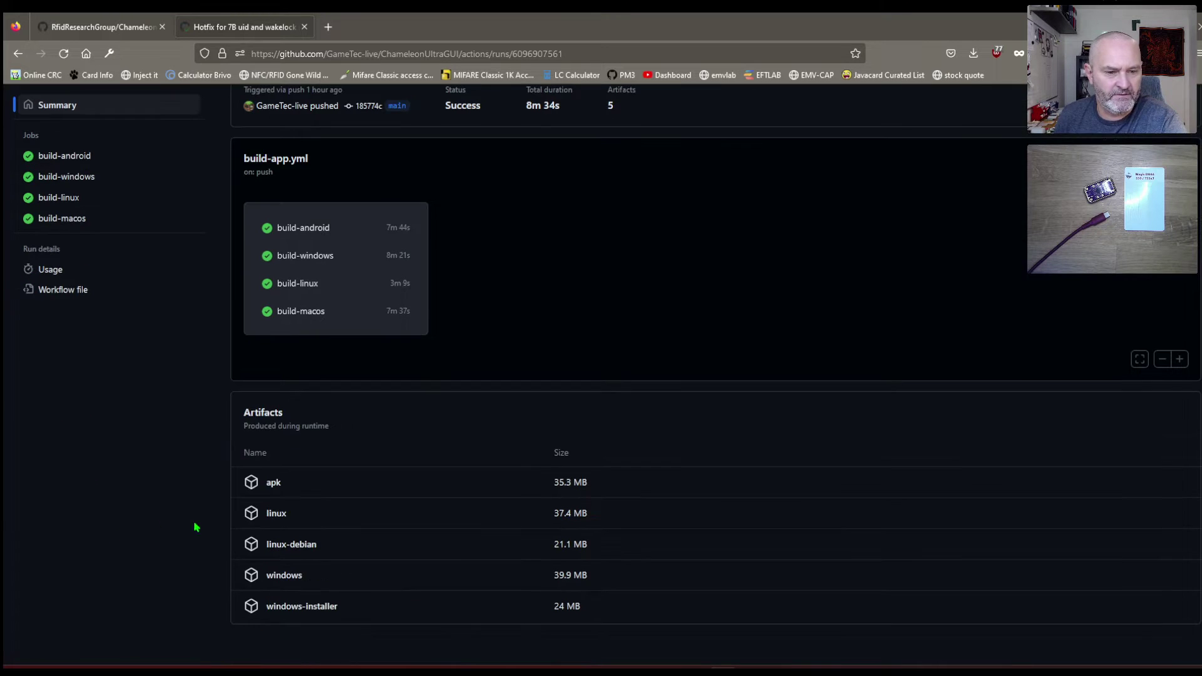
left_click(280, 577)
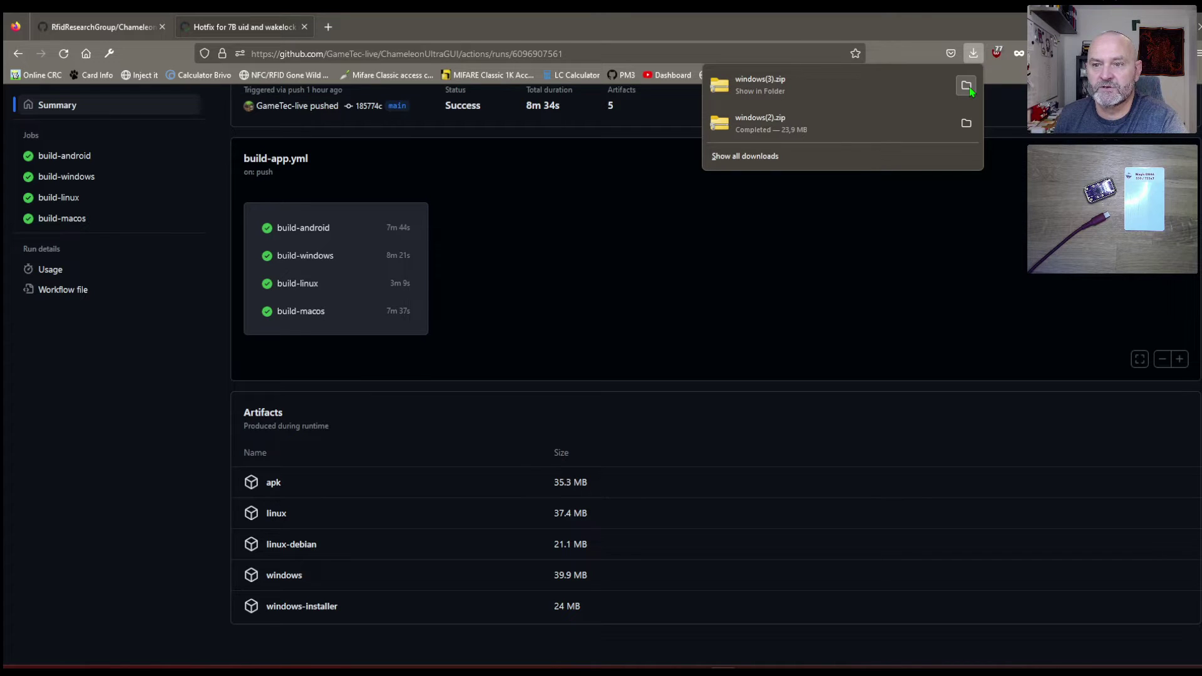
Copy the downloaded windows(3).zip from the Downloads folder onto the desktop.
left_click(966, 87)
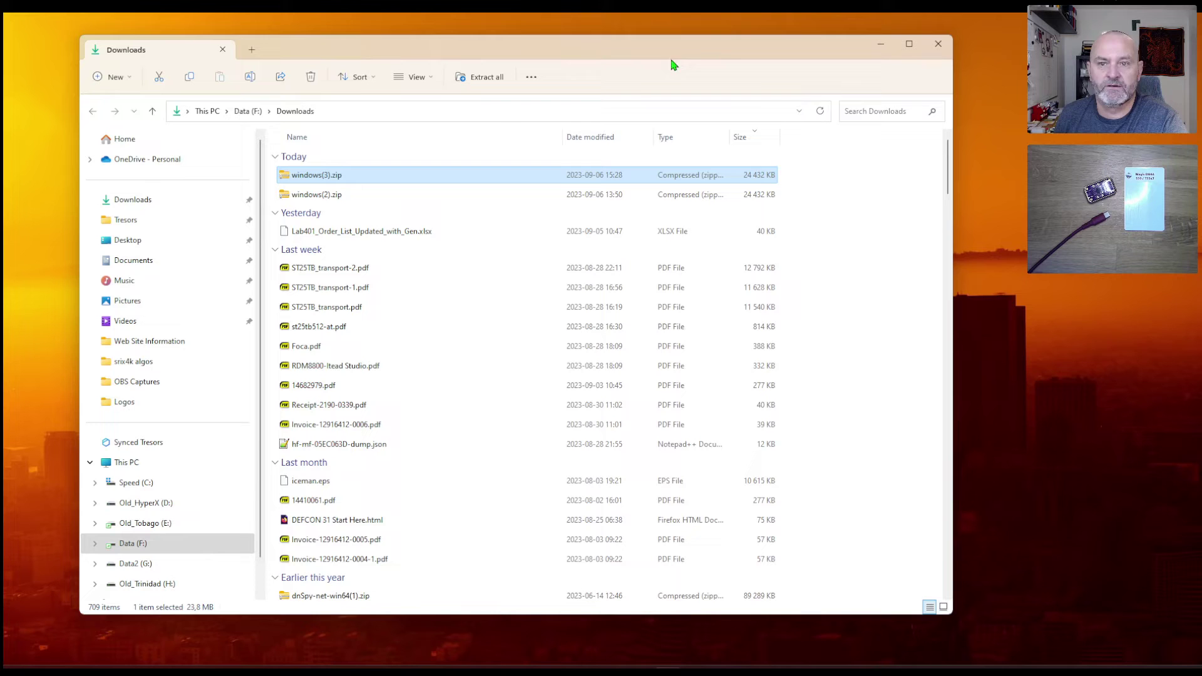
left_click_drag(489, 54, 1201, 101)
left_click_drag(1201, 251, 293, 180)
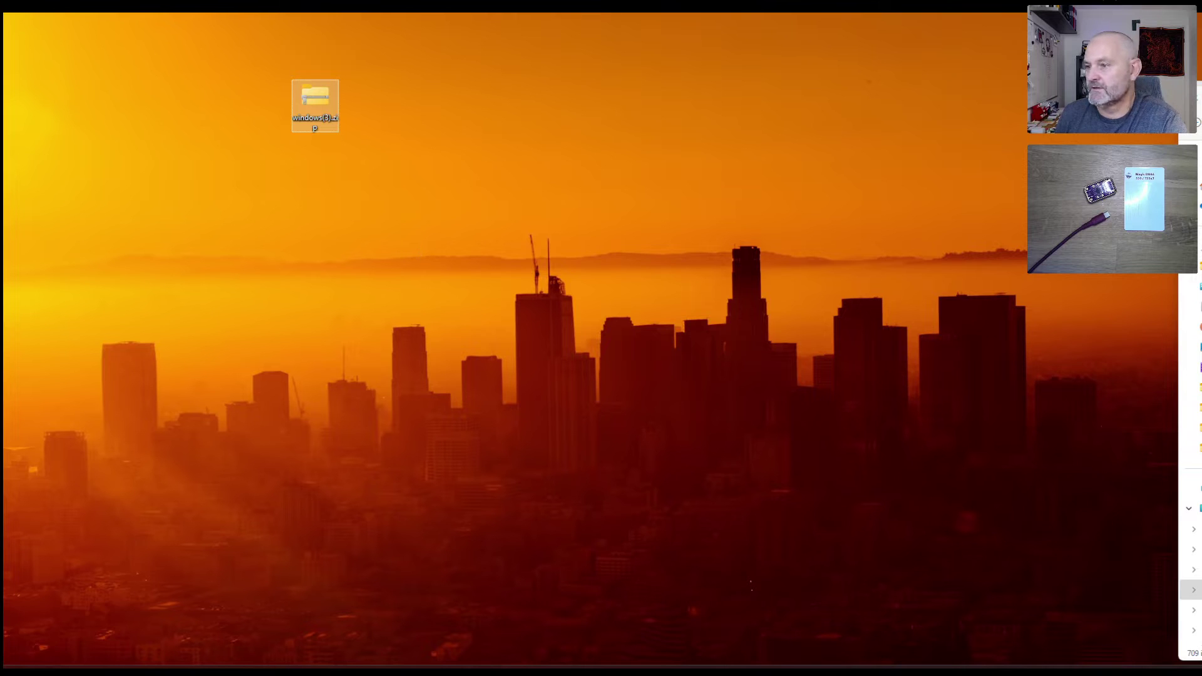
left_click(903, 170)
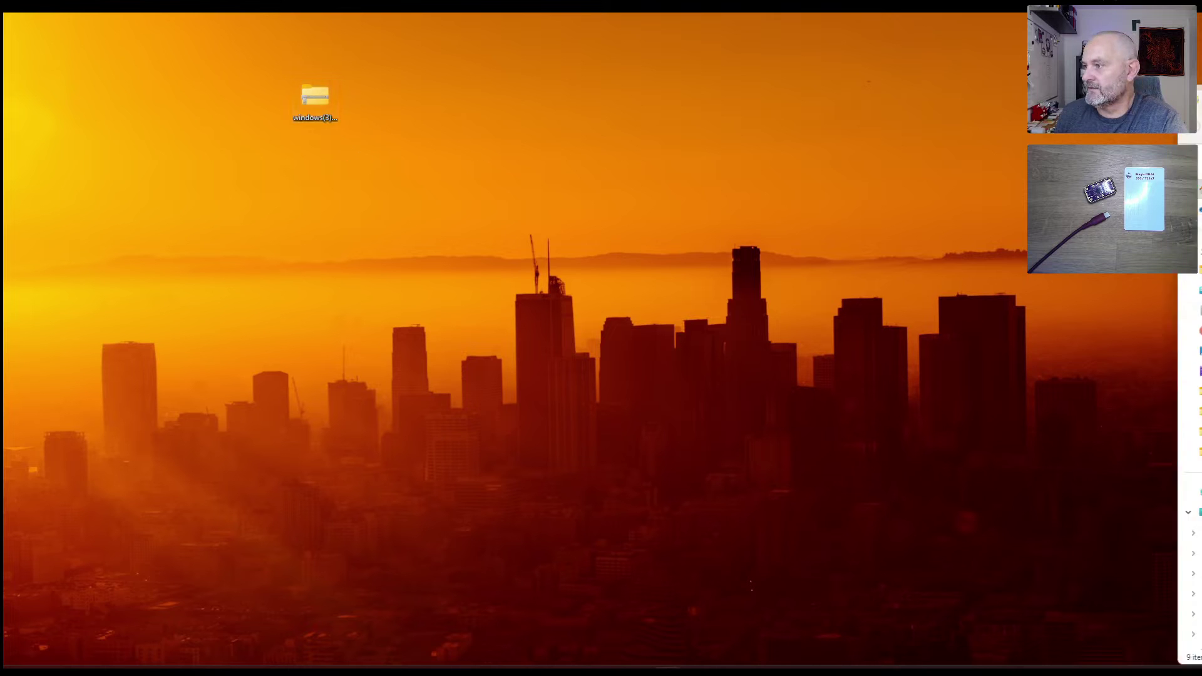
Close the Downloads window and extract windows(3).zip with WinRAR into a windows(3) folder.
left_click_drag(1127, 69, 978, 73)
key("alt+F4")
right_click(318, 100)
mouse_move(398, 375)
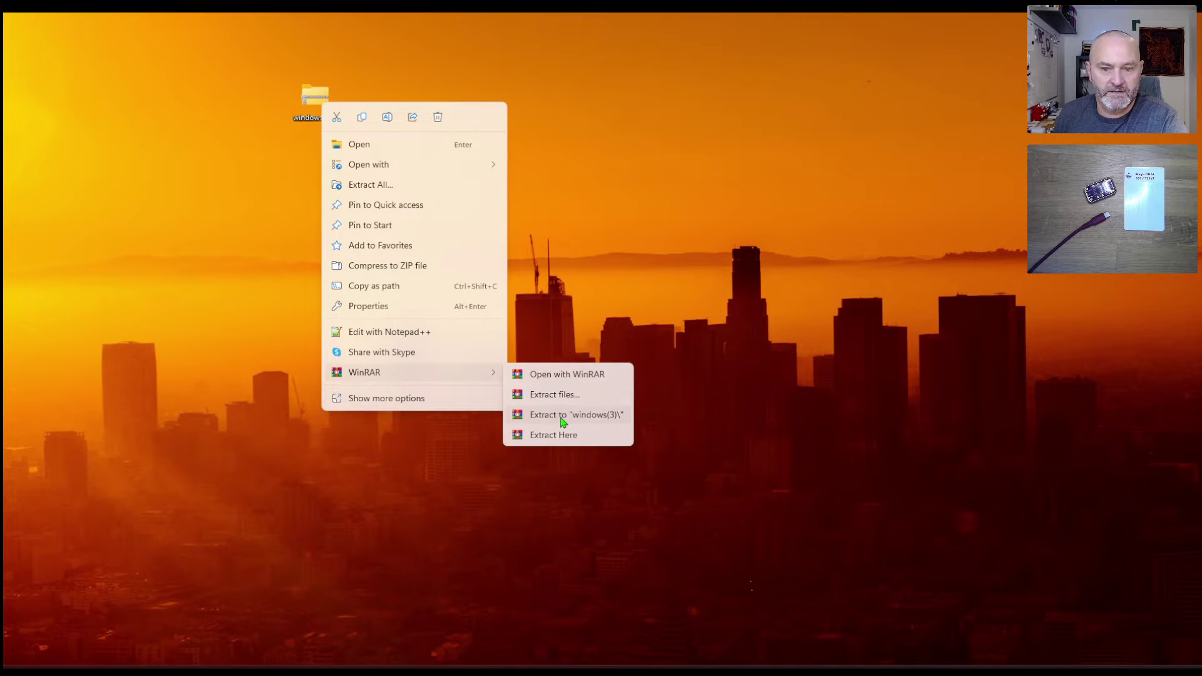
left_click(562, 419)
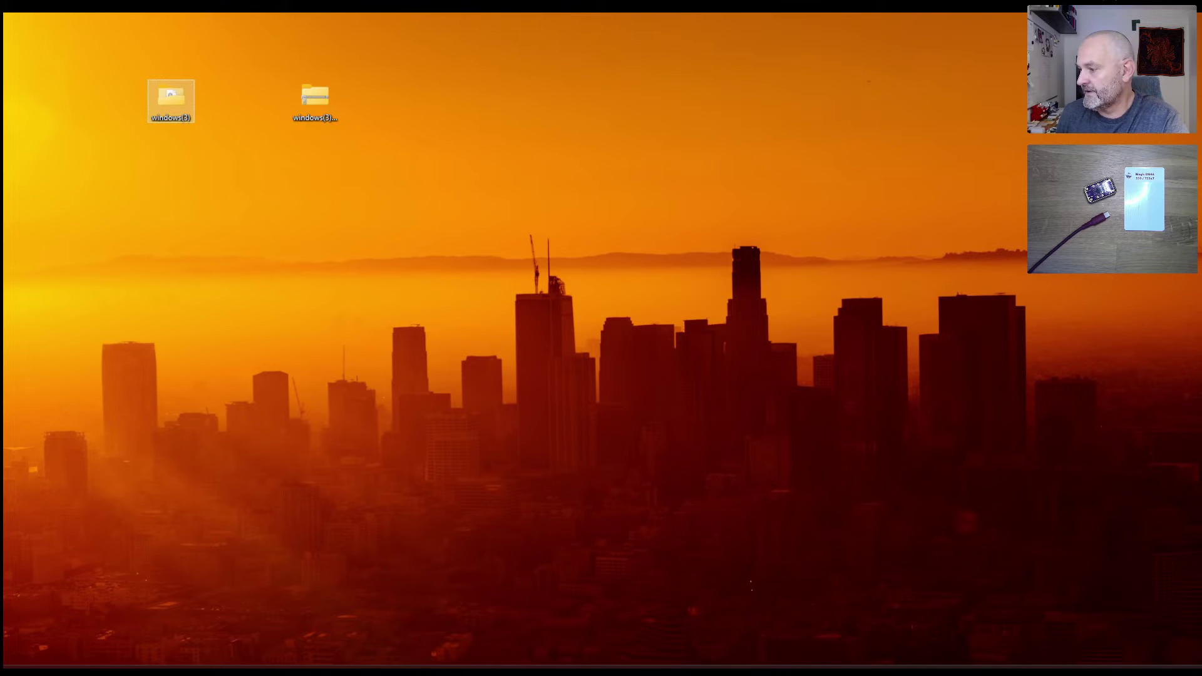
Rename the windows(3) folder to 'Chameleon ULTRA GUI' and launch chameleonultragui.exe from it.
left_click(175, 126)
key("F2")
type("Chamelon")
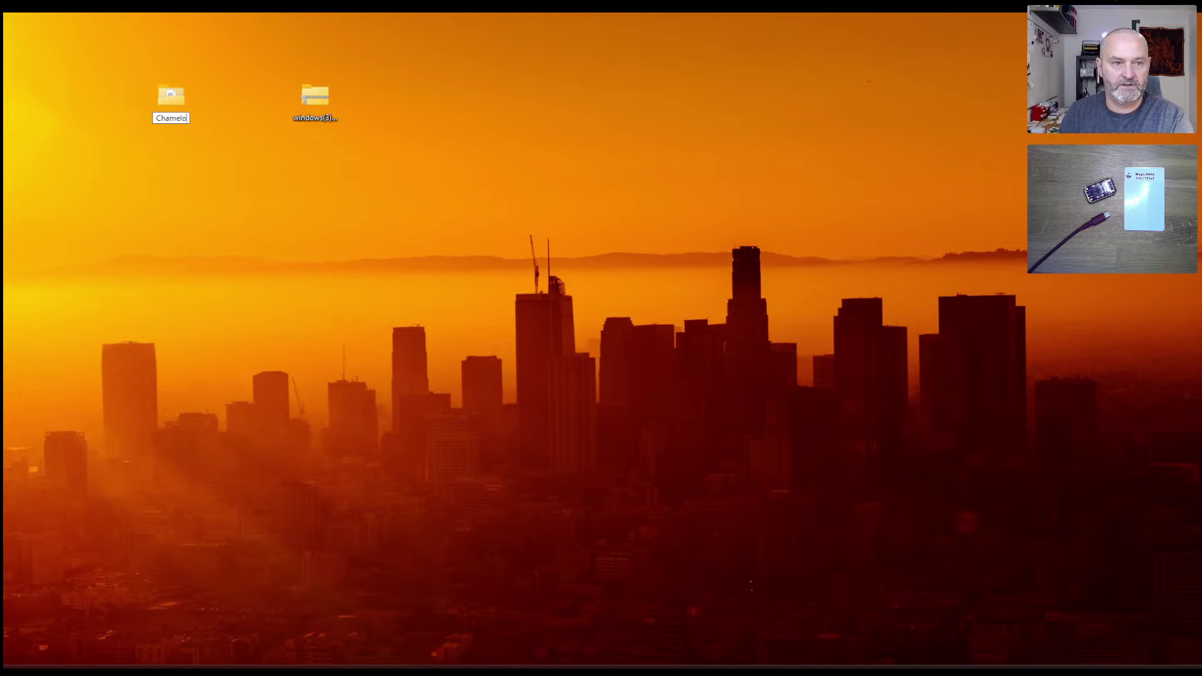
key("BackSpace")
key("BackSpace")
type("eon U")
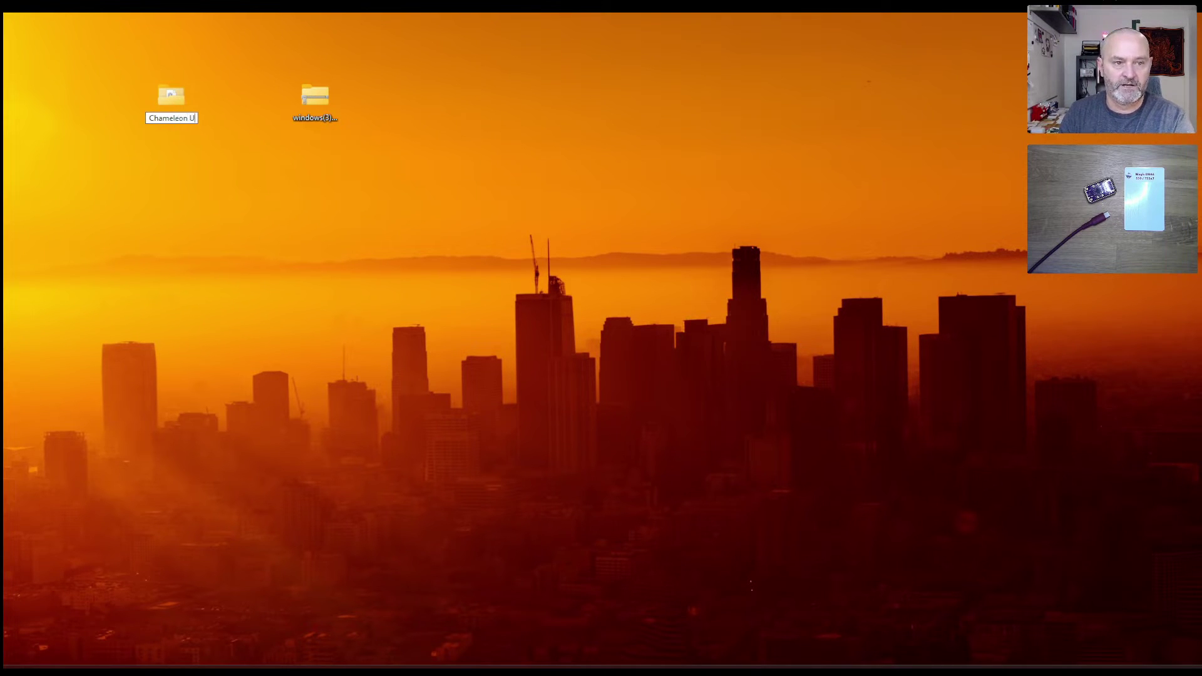
type("lTRA GUI")
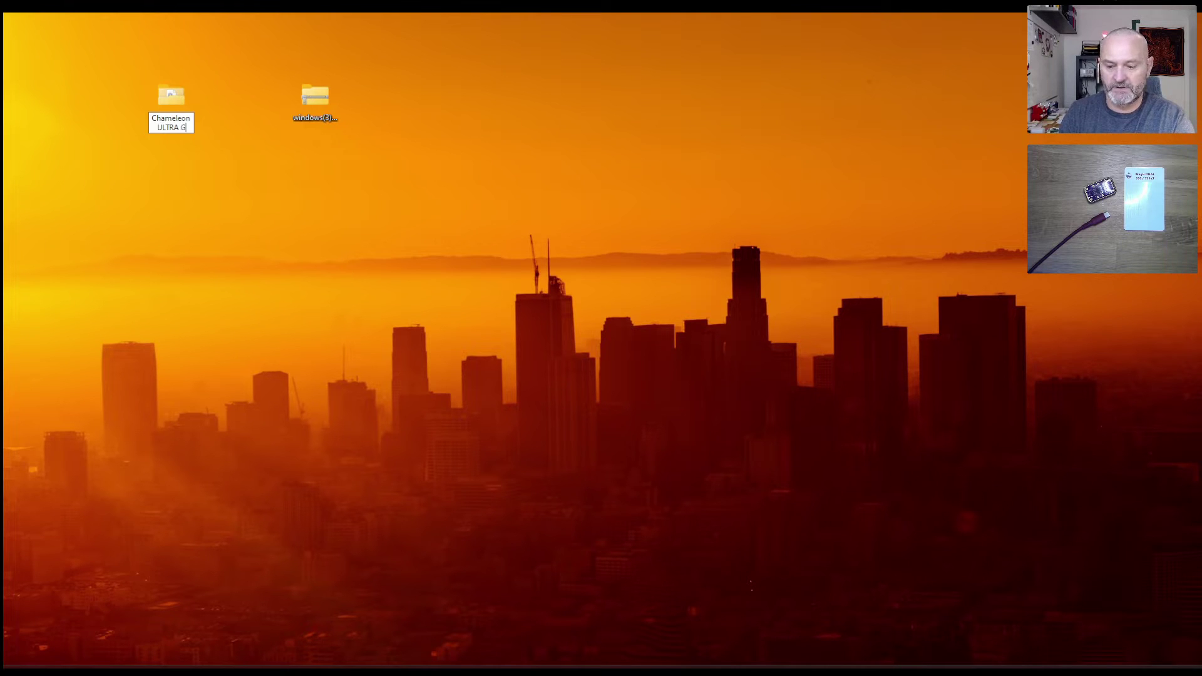
key("Return")
key("Return")
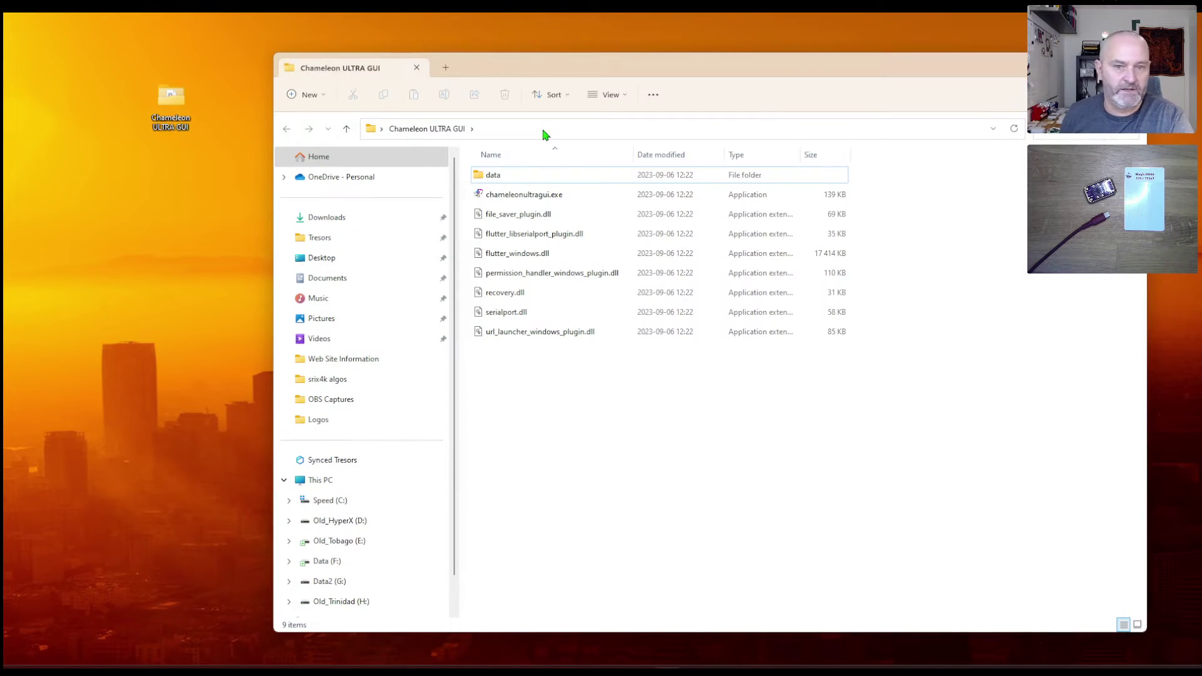
left_click(526, 198)
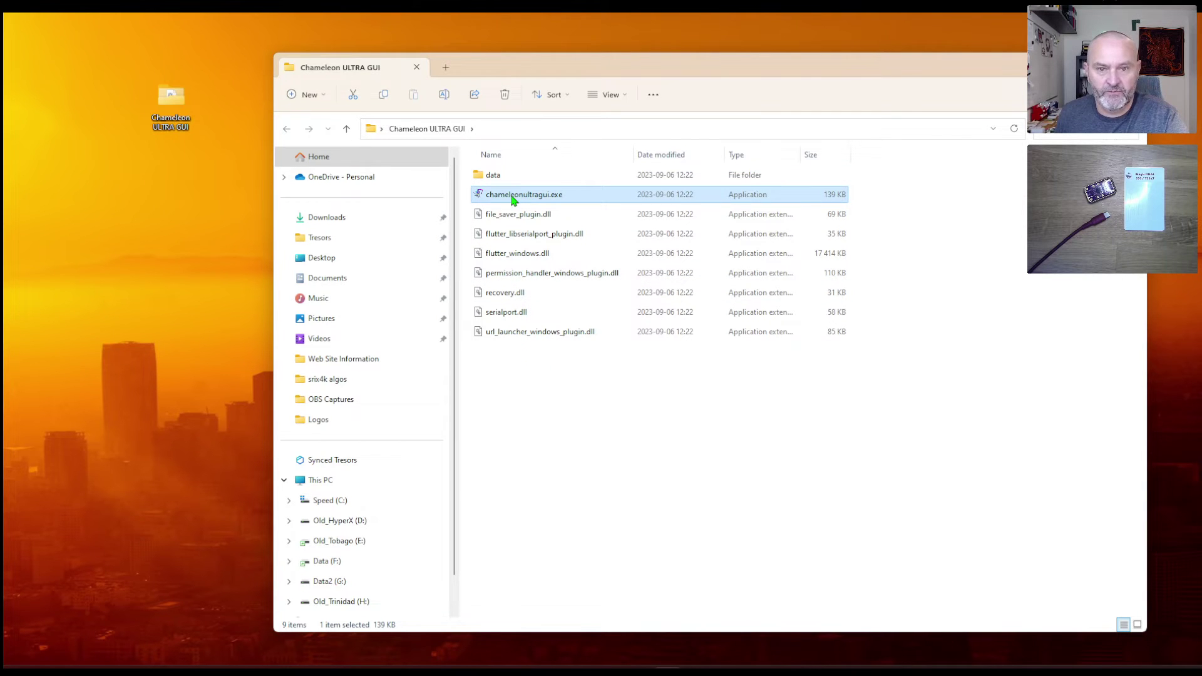
double_click(512, 198)
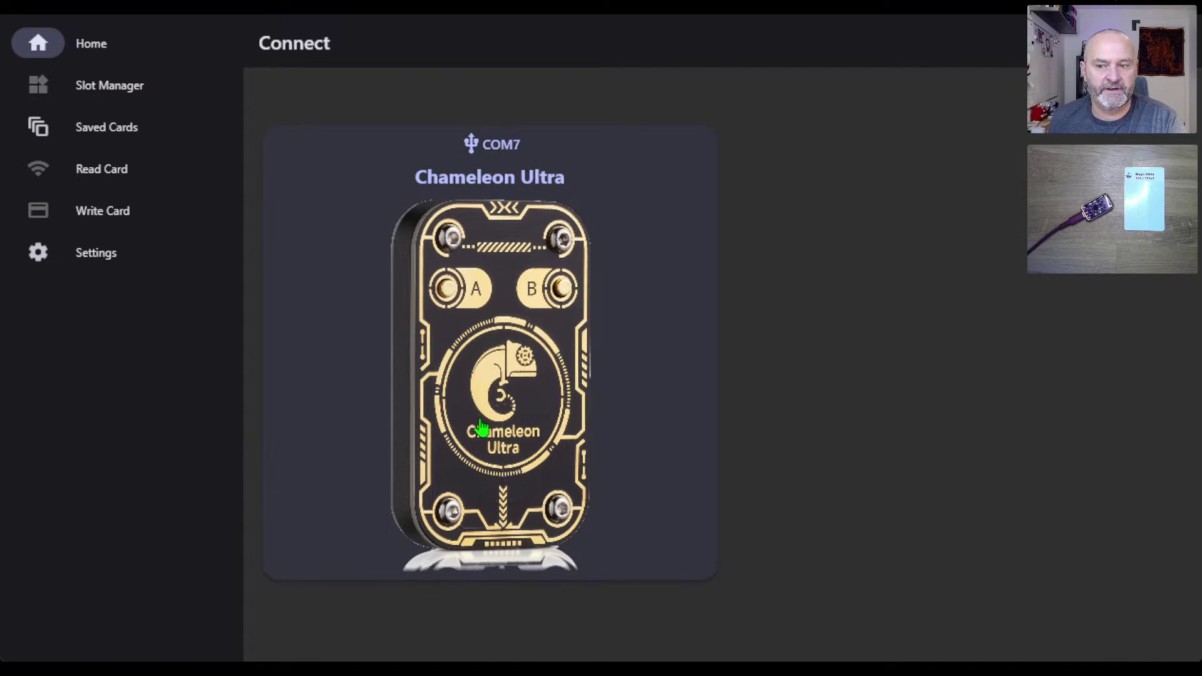
Connect to the Chameleon Ultra device card listed on COM7.
left_click(449, 361)
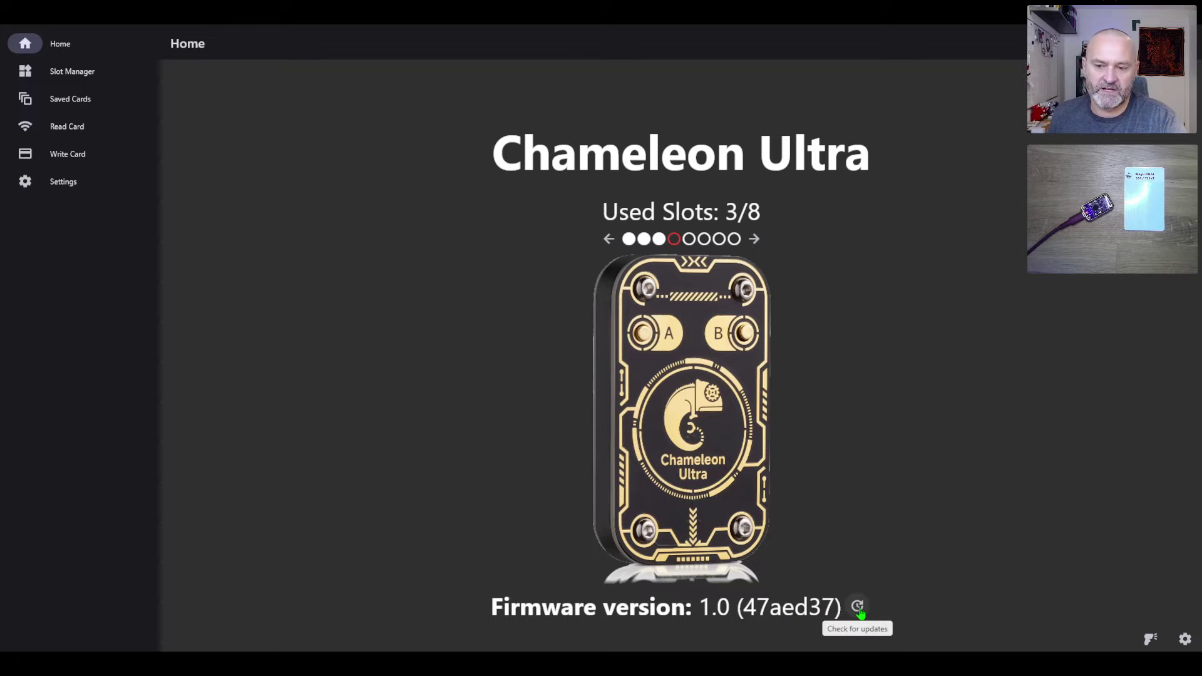
Check for firmware updates, confirming version 1.0 (47aed37) is up-to-date.
left_click(859, 612)
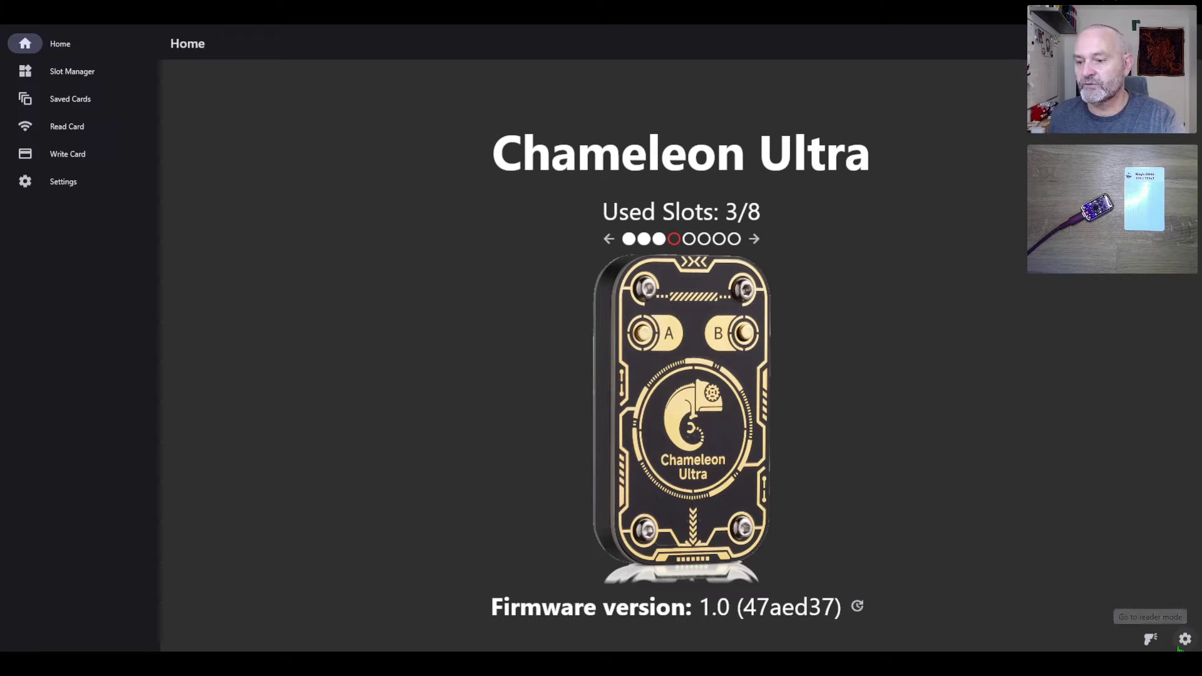
In Device Settings, keep A on Forward, set long-press A to Backward and long-press B to Forward, then close.
left_click(1185, 641)
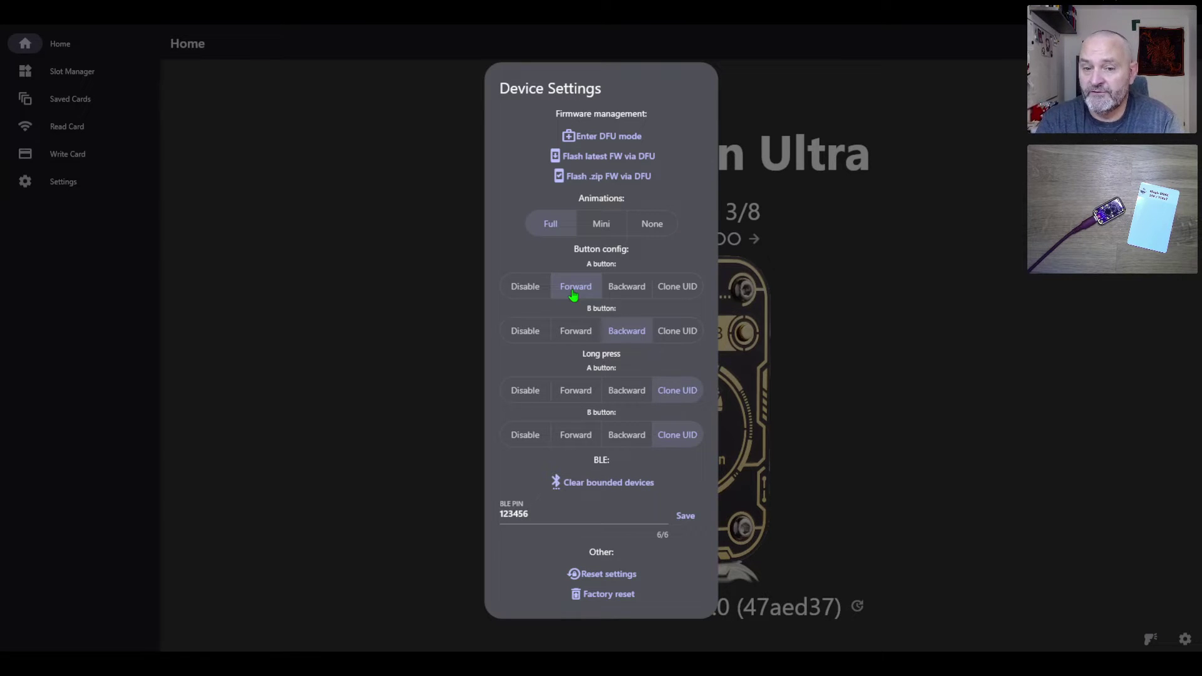
left_click(624, 295)
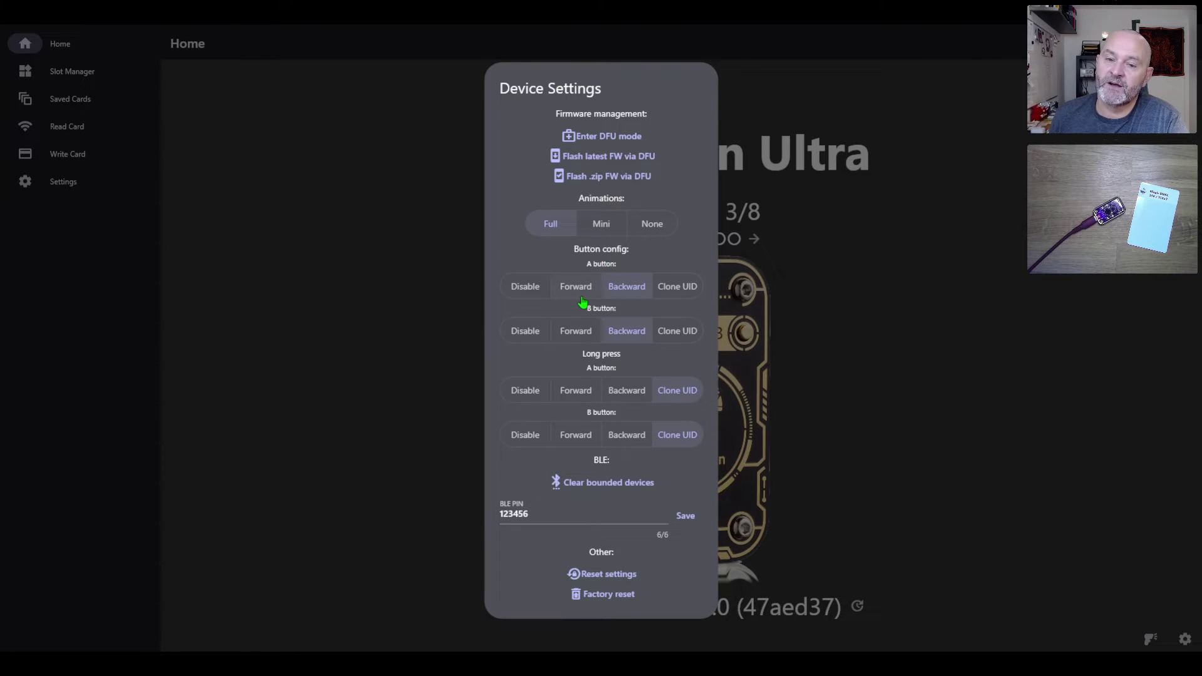
left_click(678, 299)
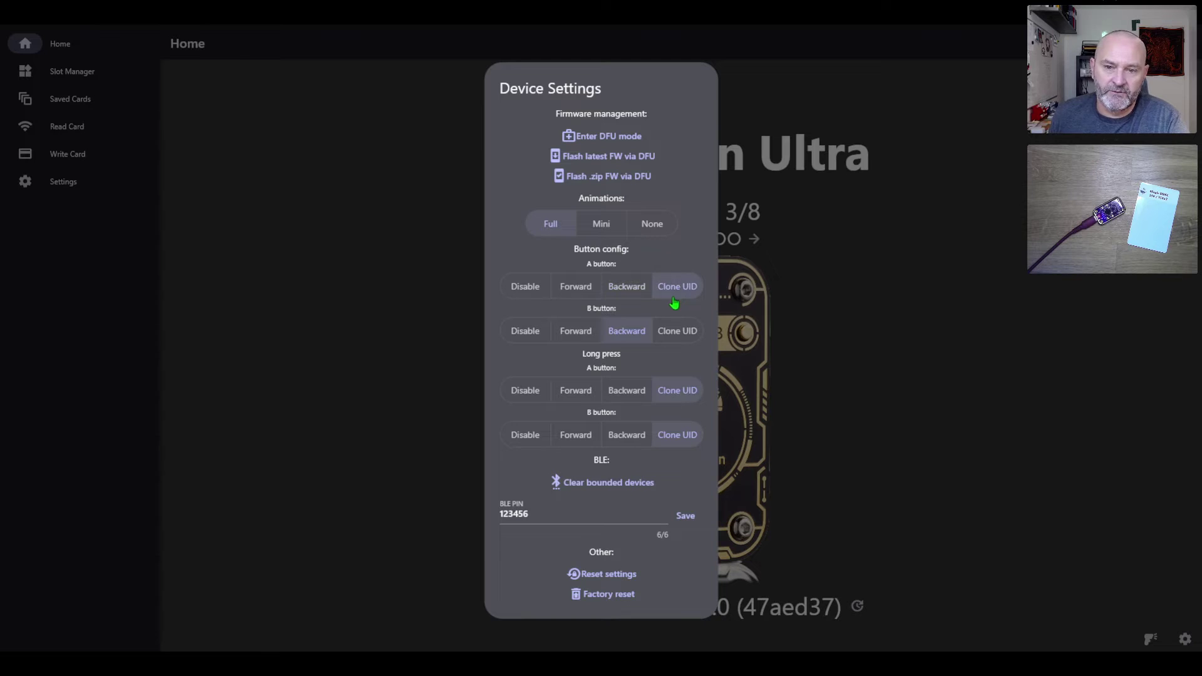
left_click(575, 292)
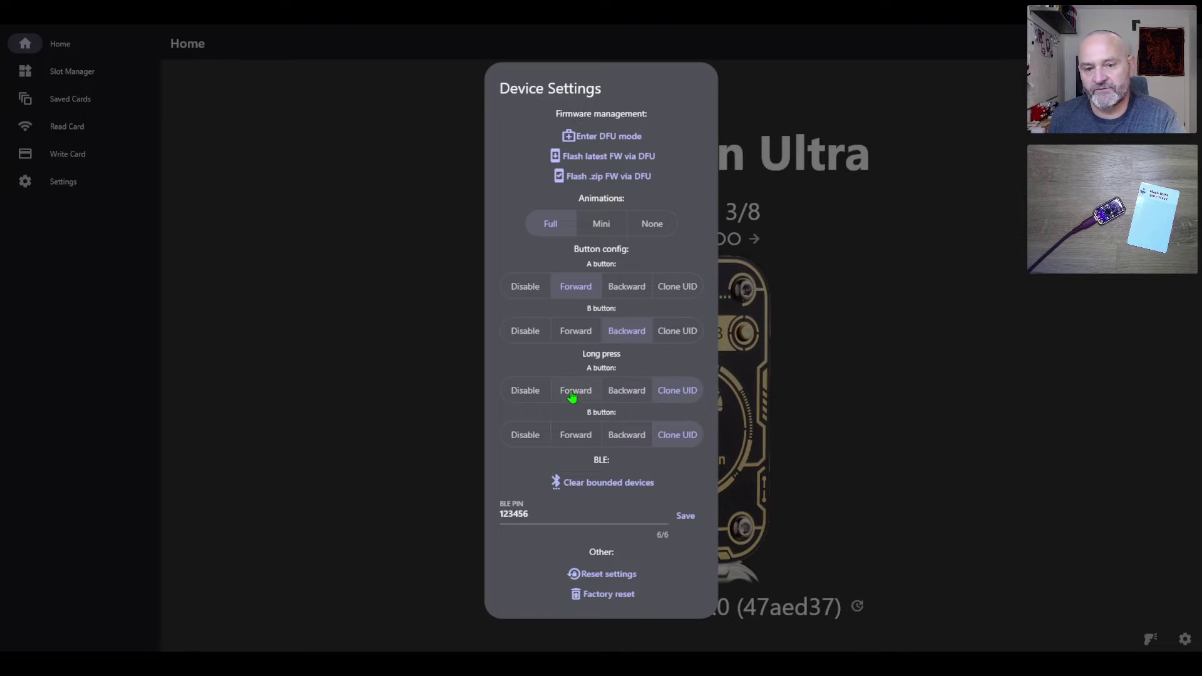
left_click(630, 394)
left_click(565, 288)
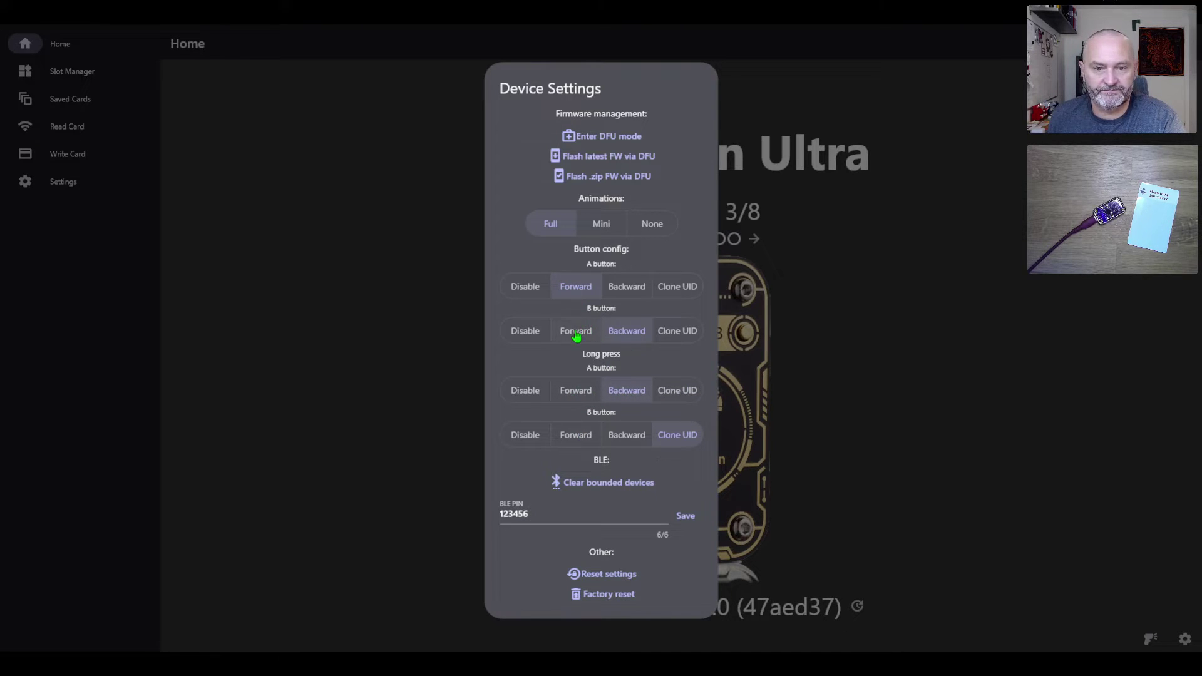
left_click(573, 442)
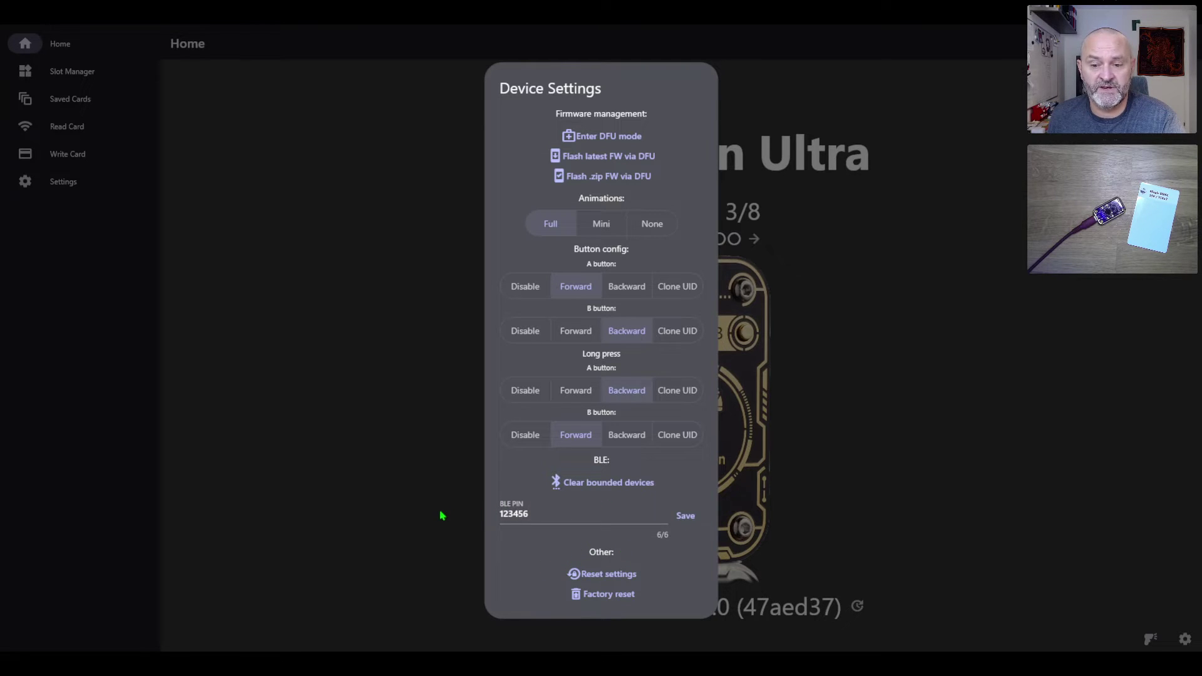
left_click(358, 442)
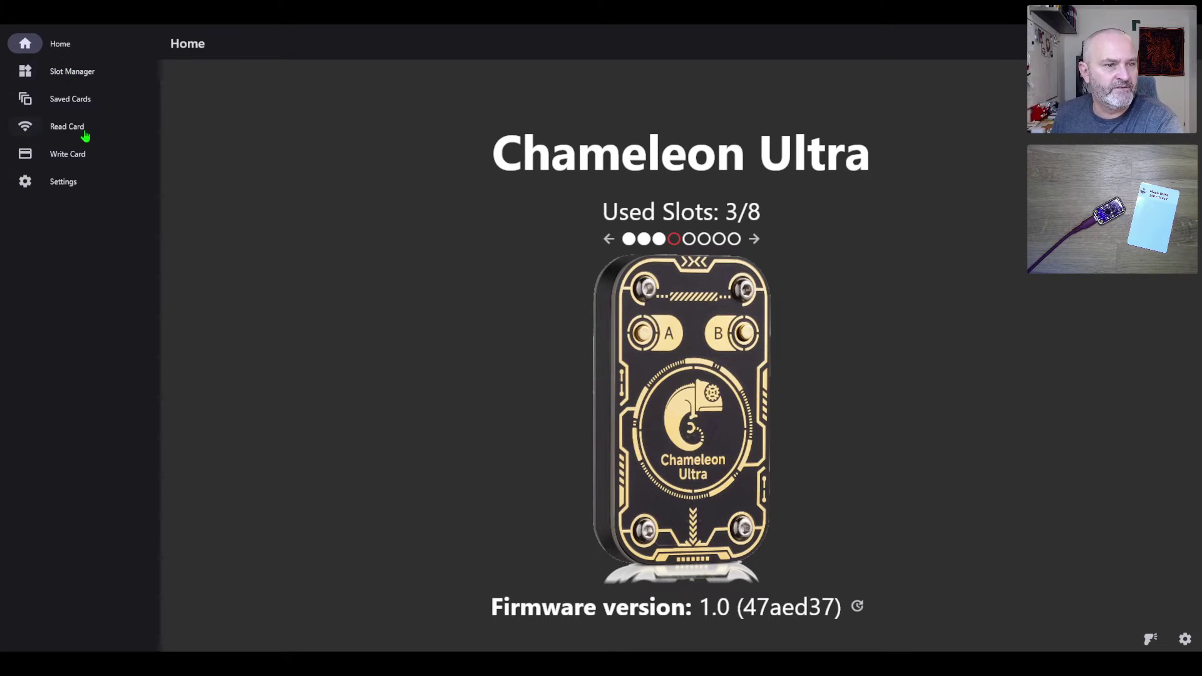
Open the Slot Manager and glance at Slot 5's card search before returning.
left_click(75, 73)
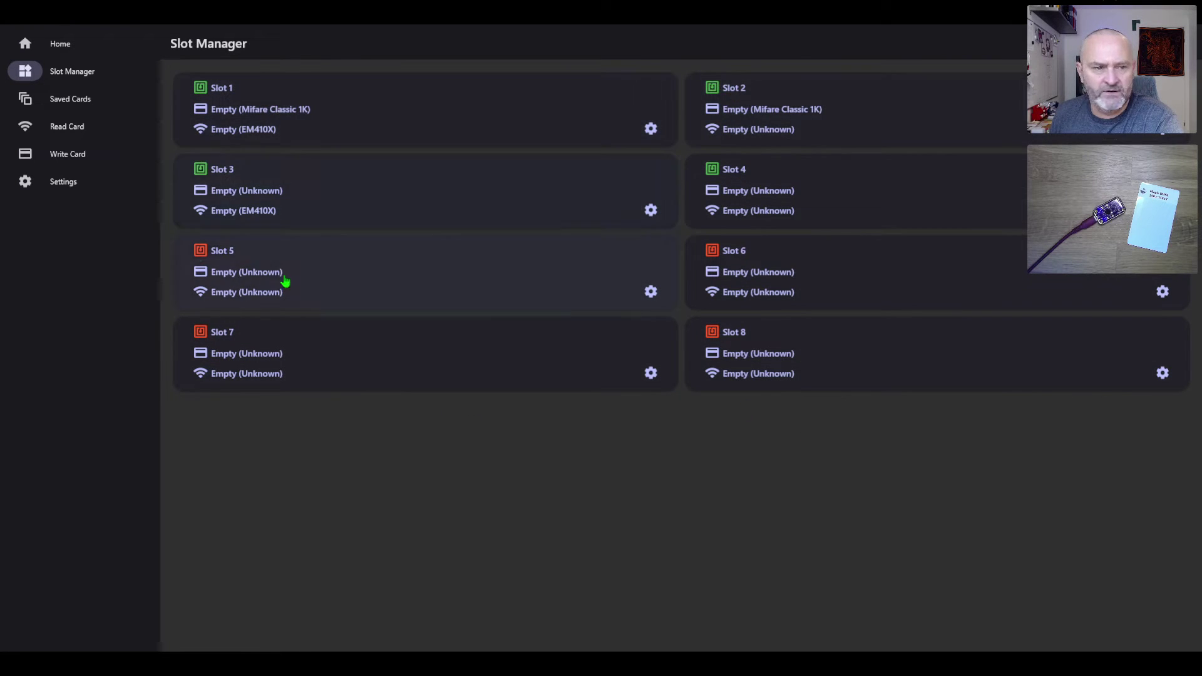
left_click(481, 277)
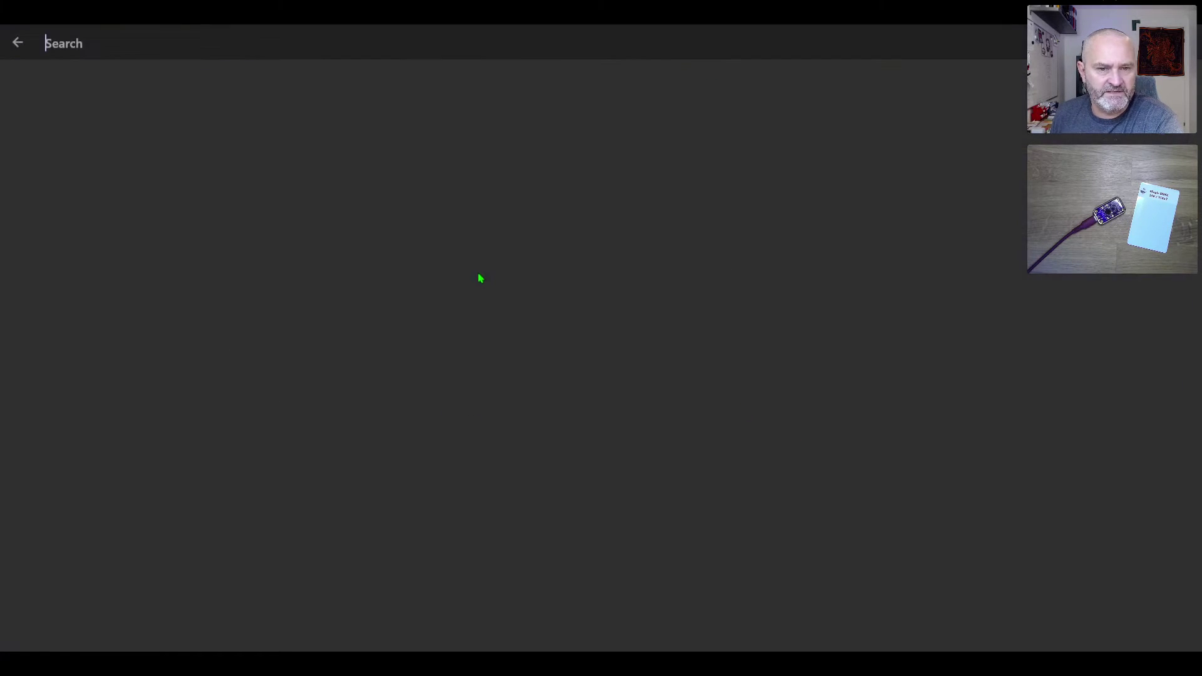
left_click(18, 42)
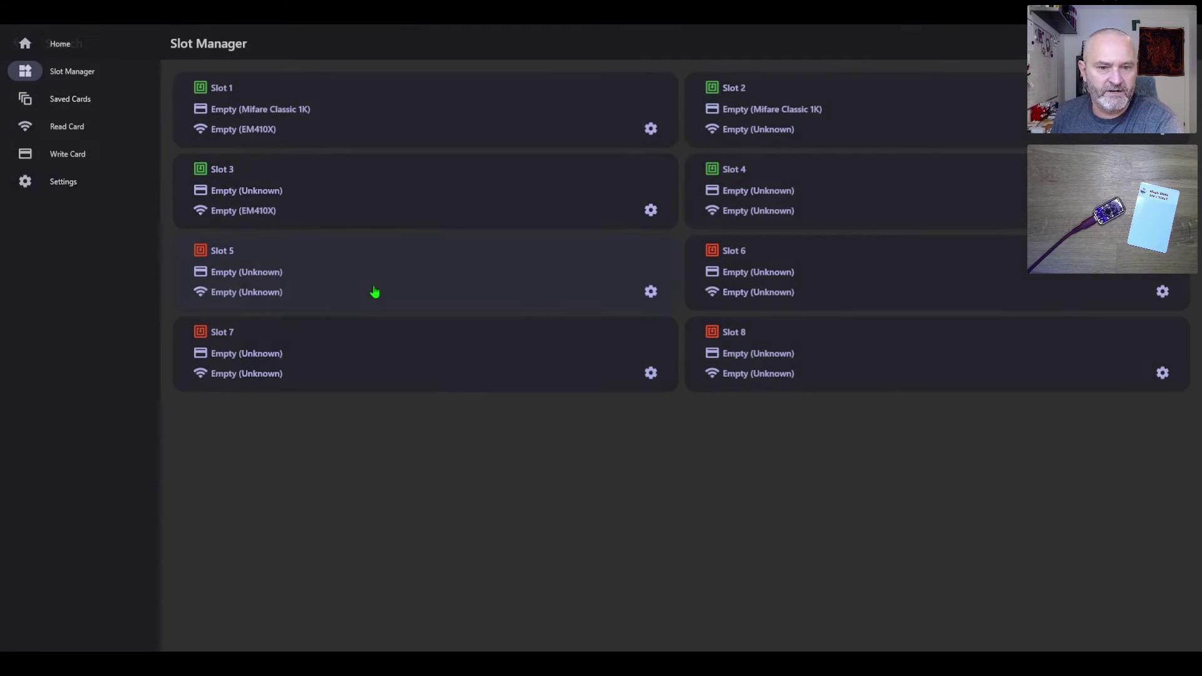
Briefly enable then disable Slot 5, and bring up Slot 3's settings.
left_click(652, 292)
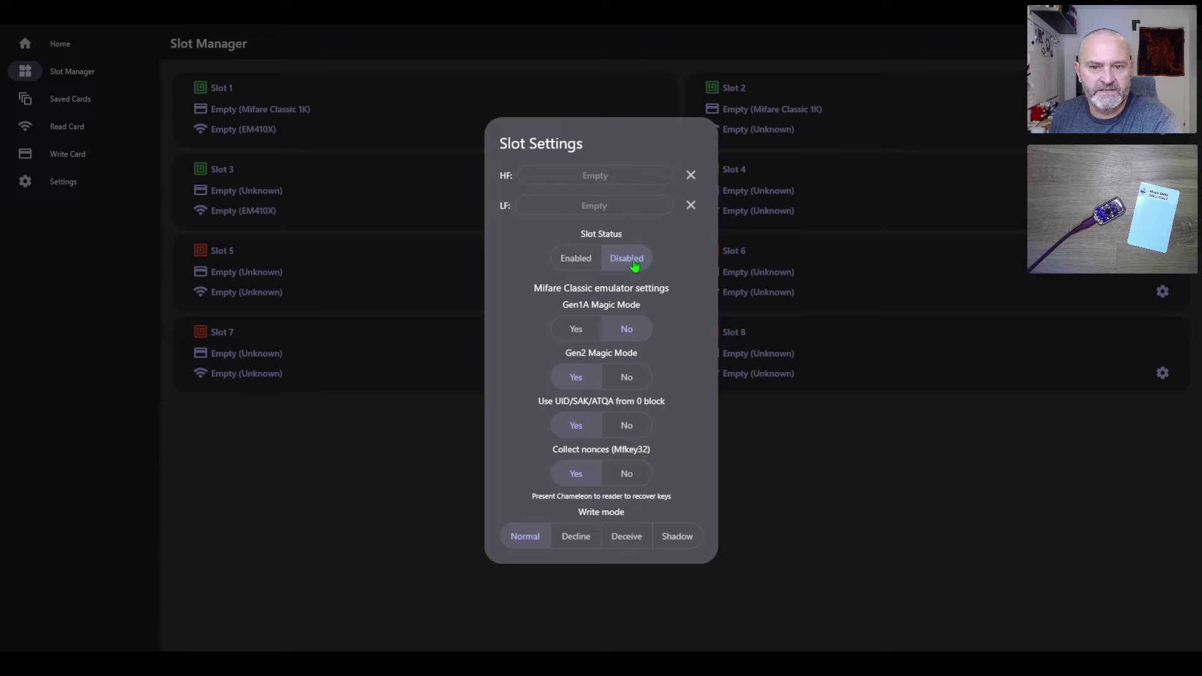
left_click(567, 259)
left_click(383, 474)
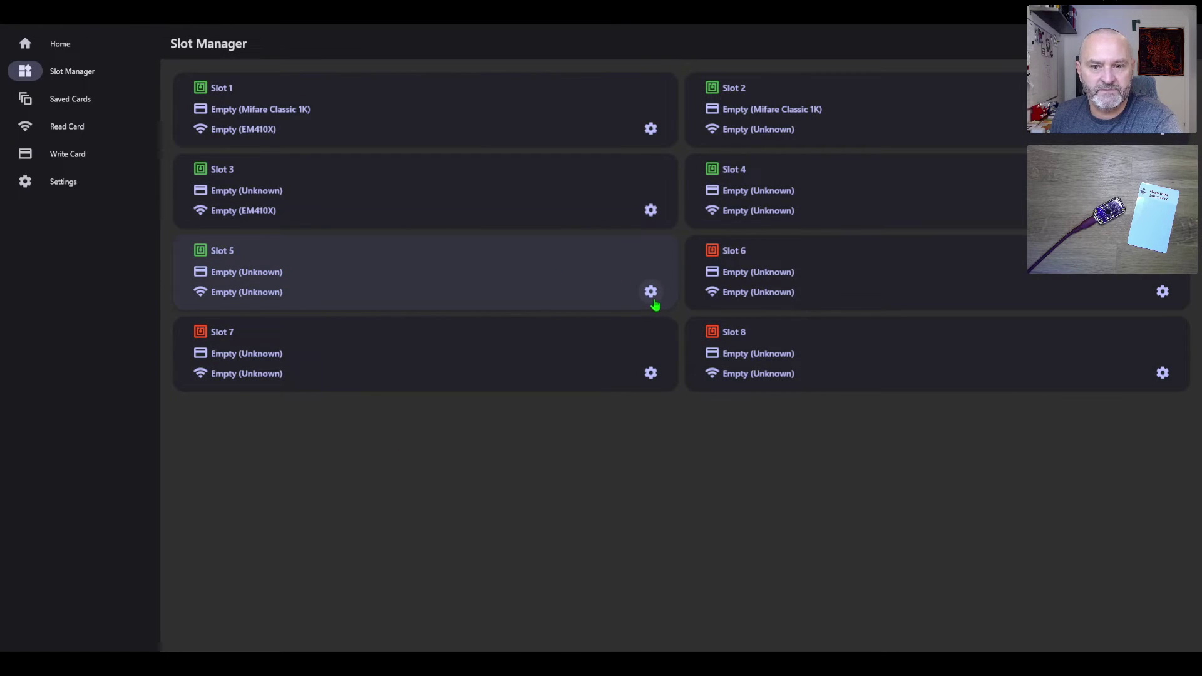
left_click(653, 301)
left_click(625, 258)
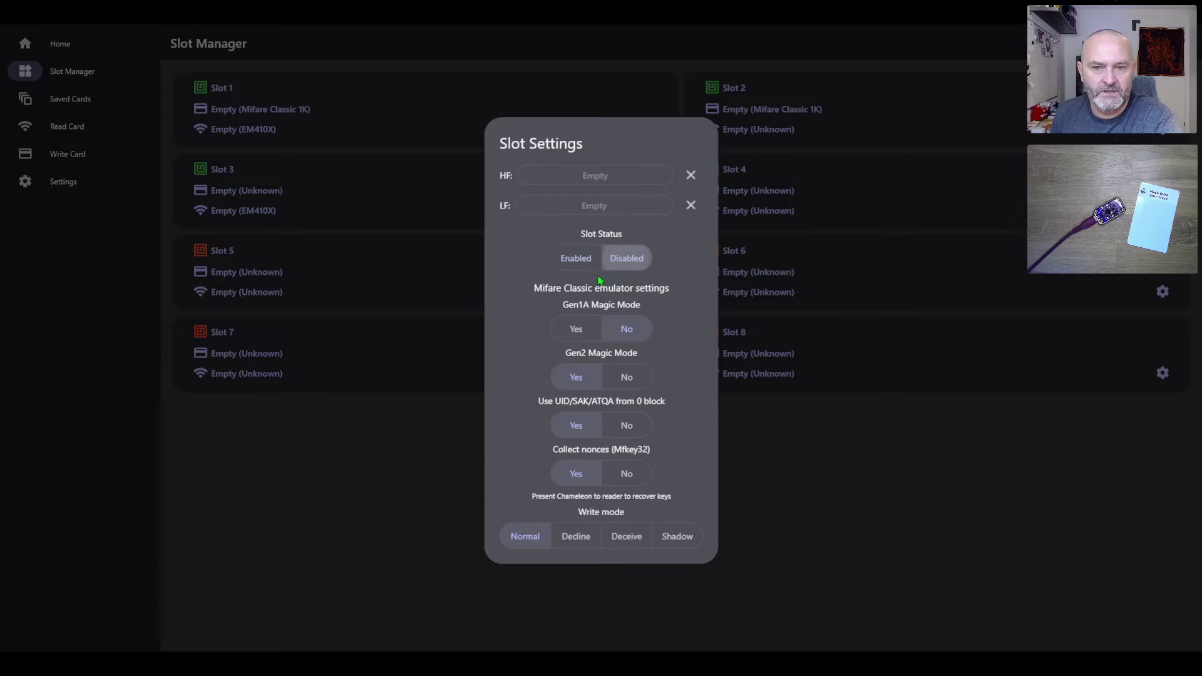
left_click(402, 490)
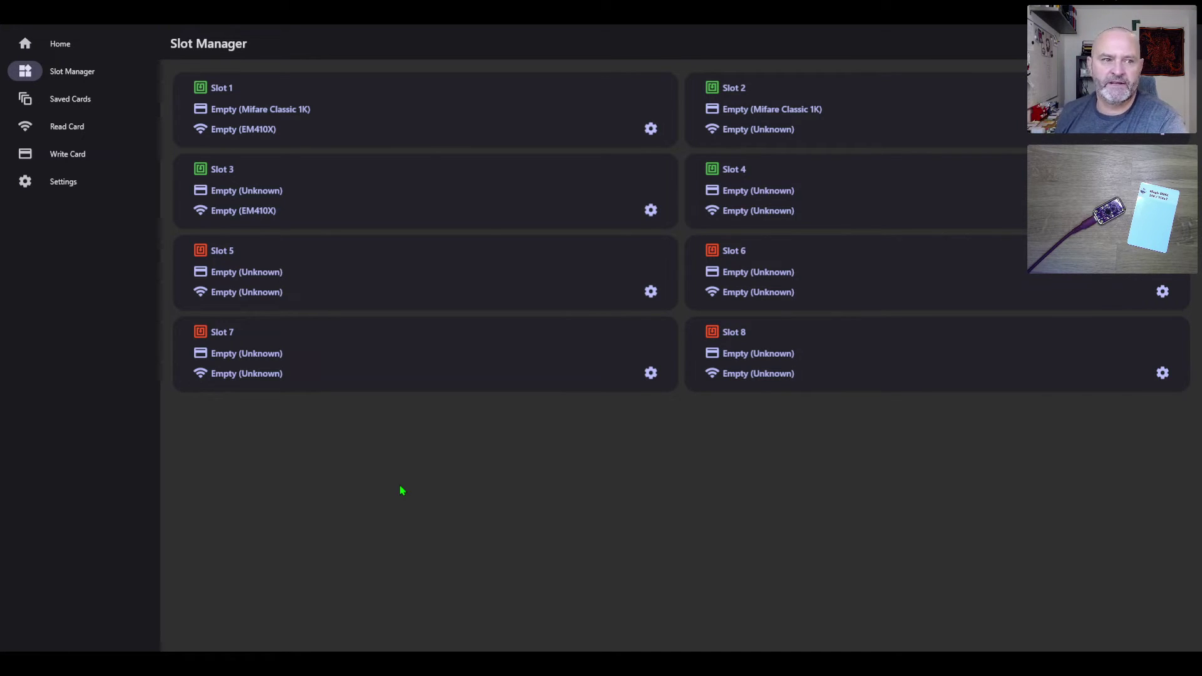
left_click(651, 212)
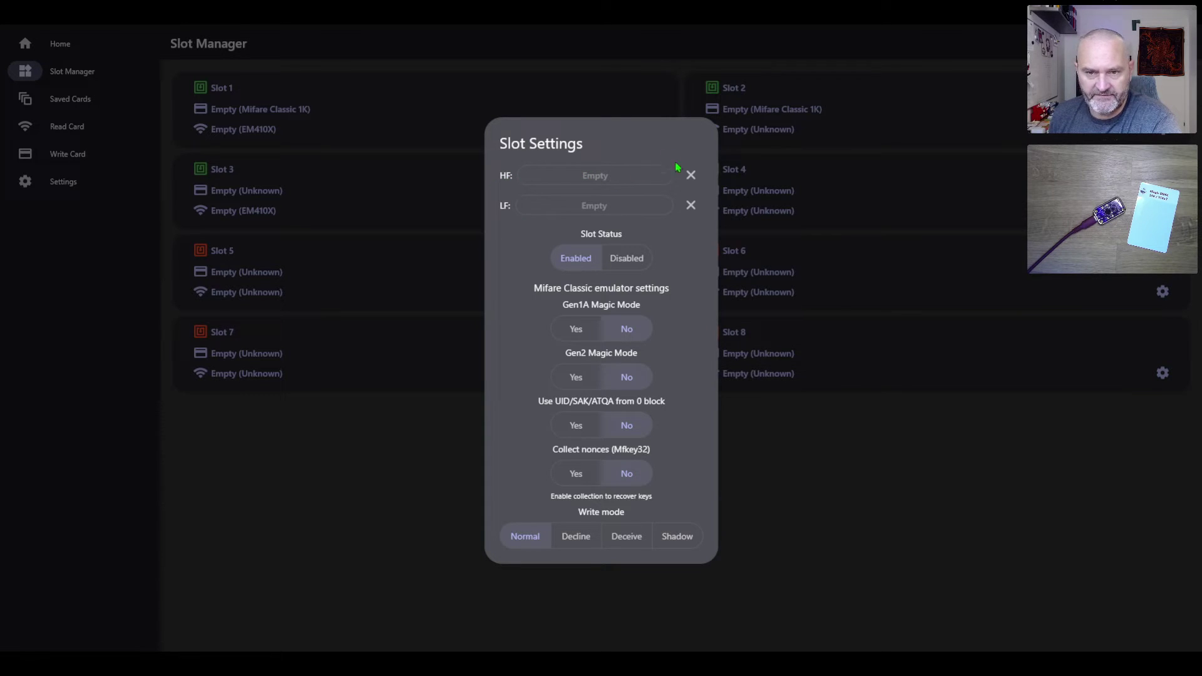
Clear Slot 3's LF entry and toggle Gen1A and Gen2 magic modes on and back off.
left_click(691, 206)
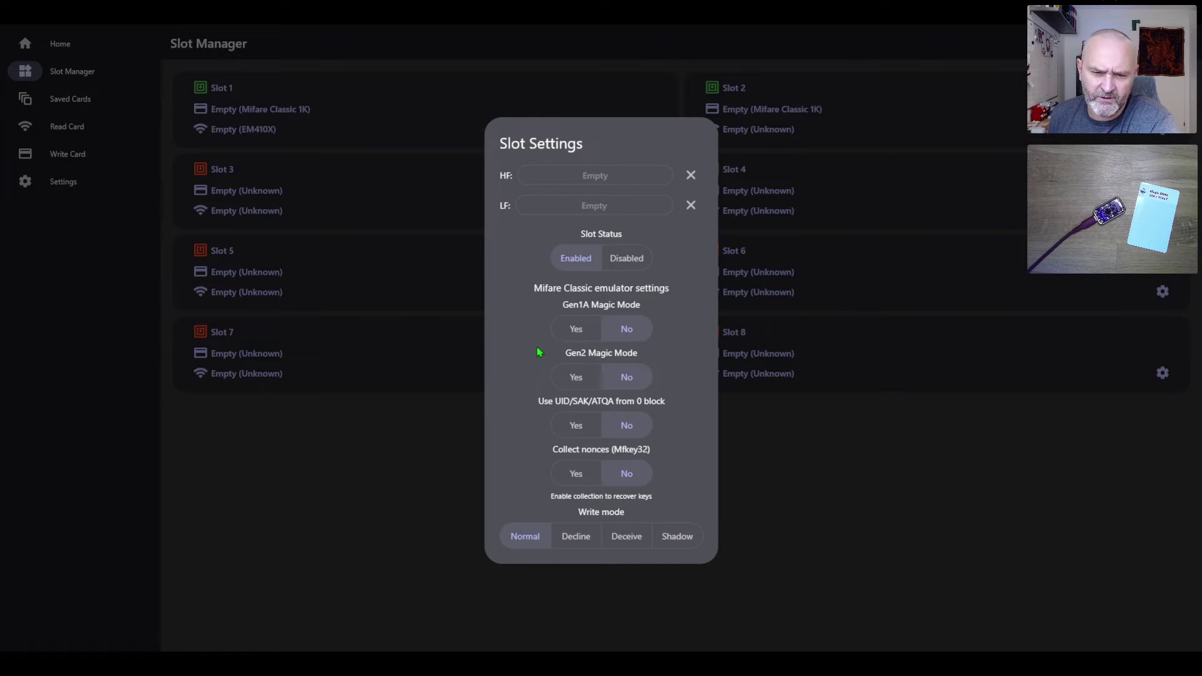
left_click(585, 335)
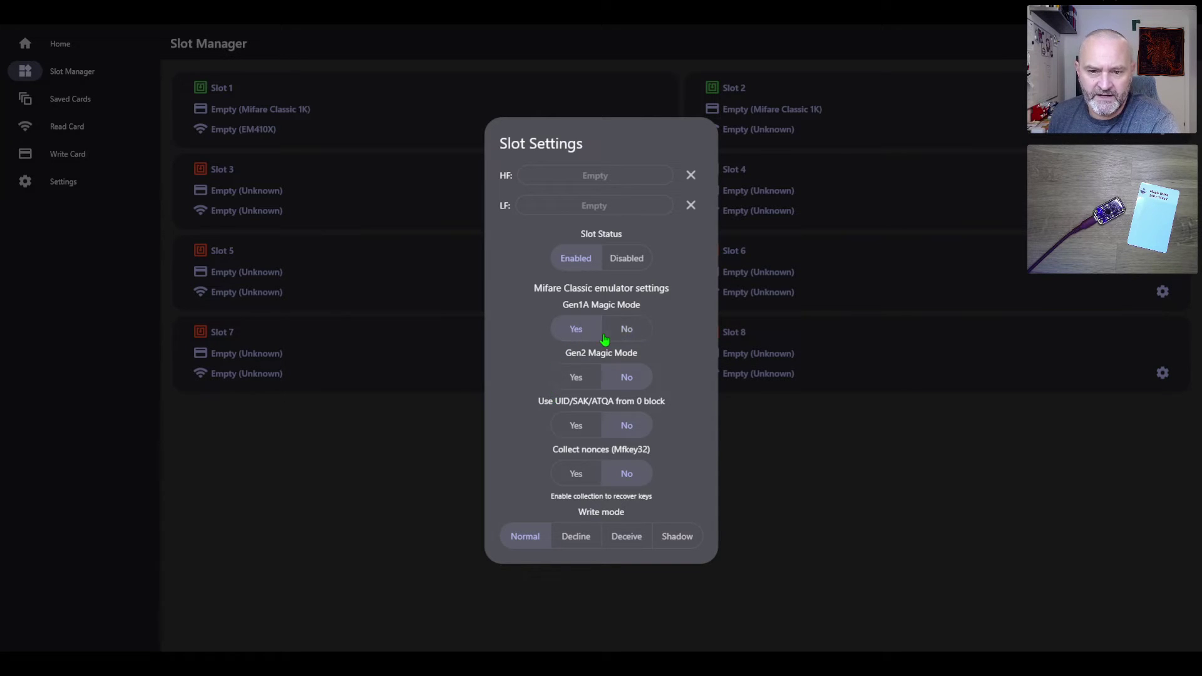
left_click(615, 334)
left_click(575, 379)
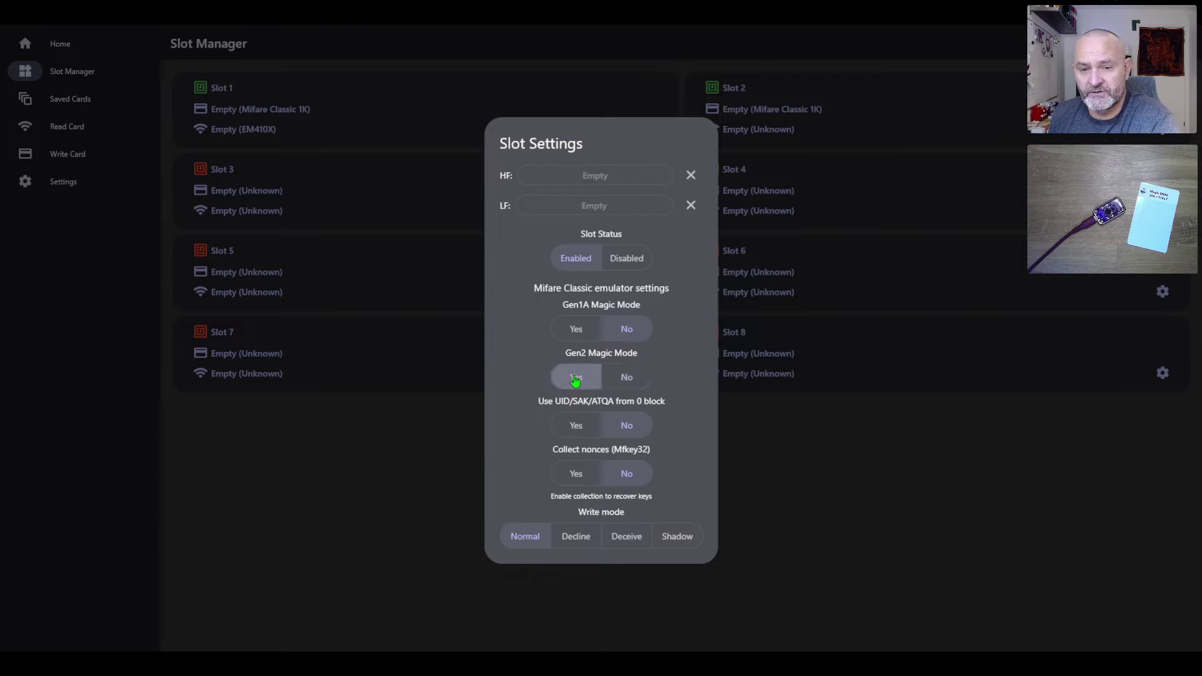
left_click(624, 378)
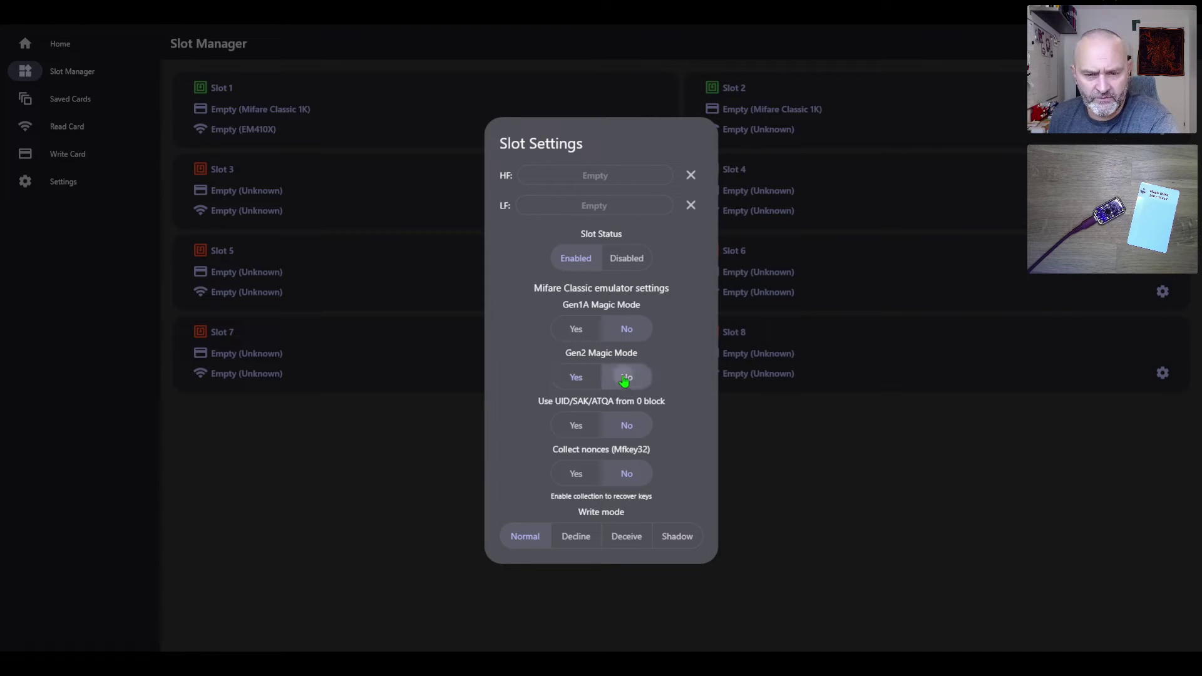
Toggle UID/SAK/ATQA from block 0 and nonce collection to Yes, then back to No.
left_click(574, 428)
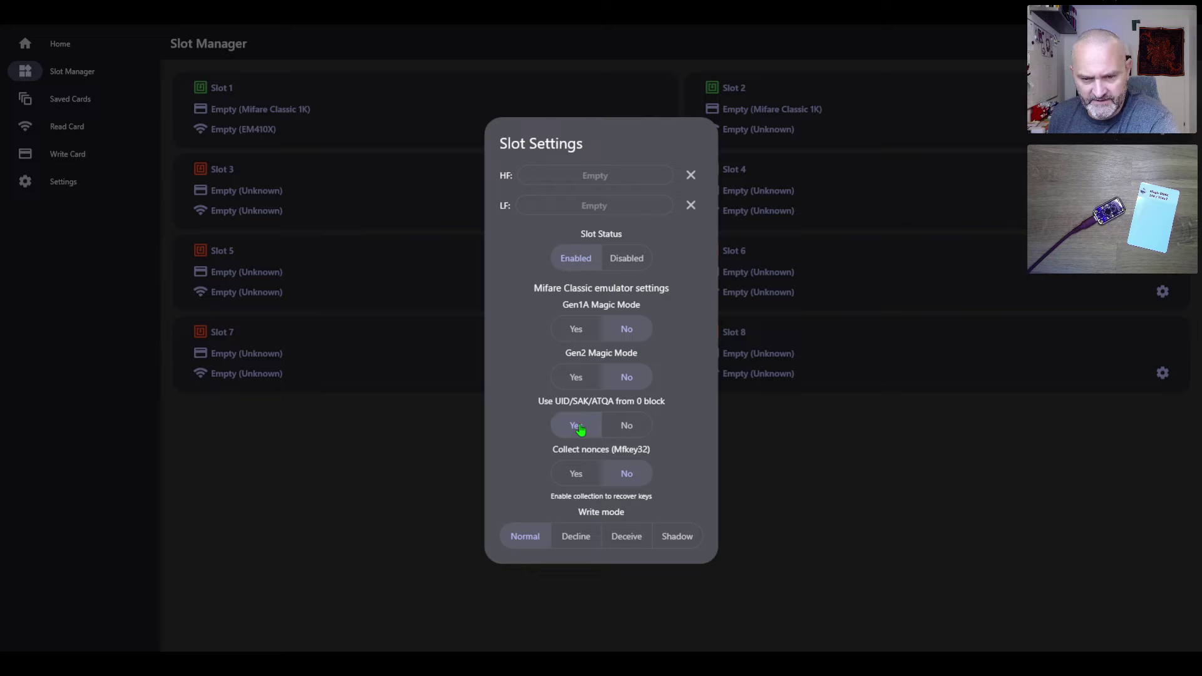
left_click(629, 428)
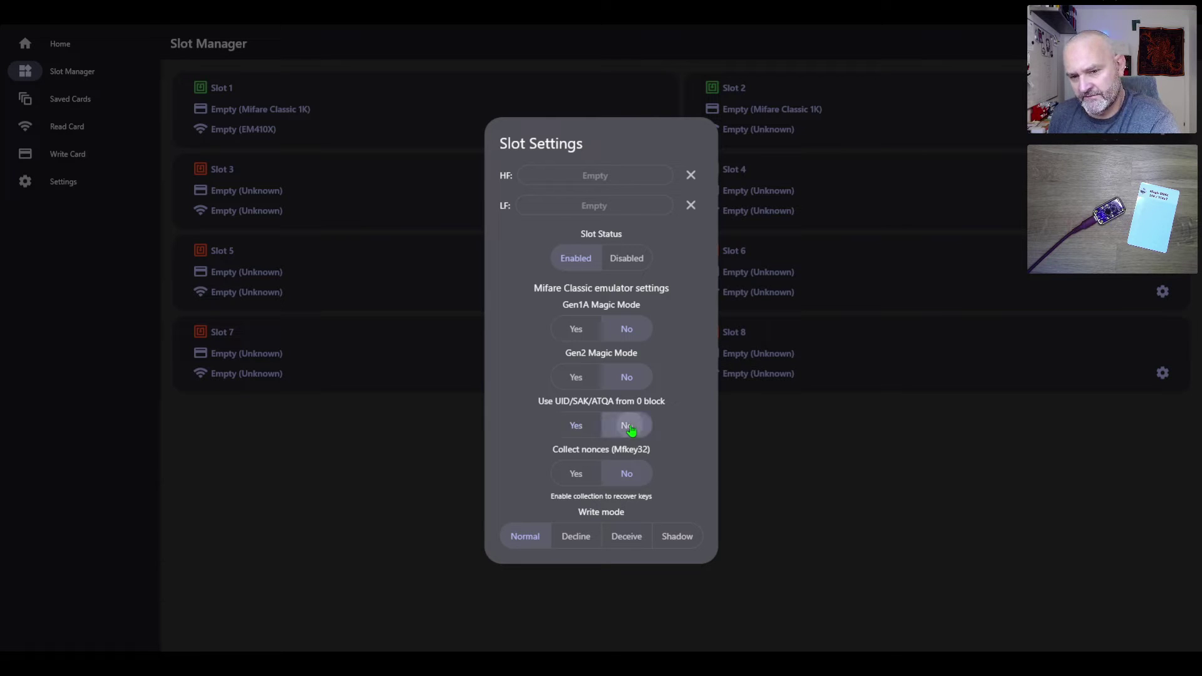
left_click(575, 479)
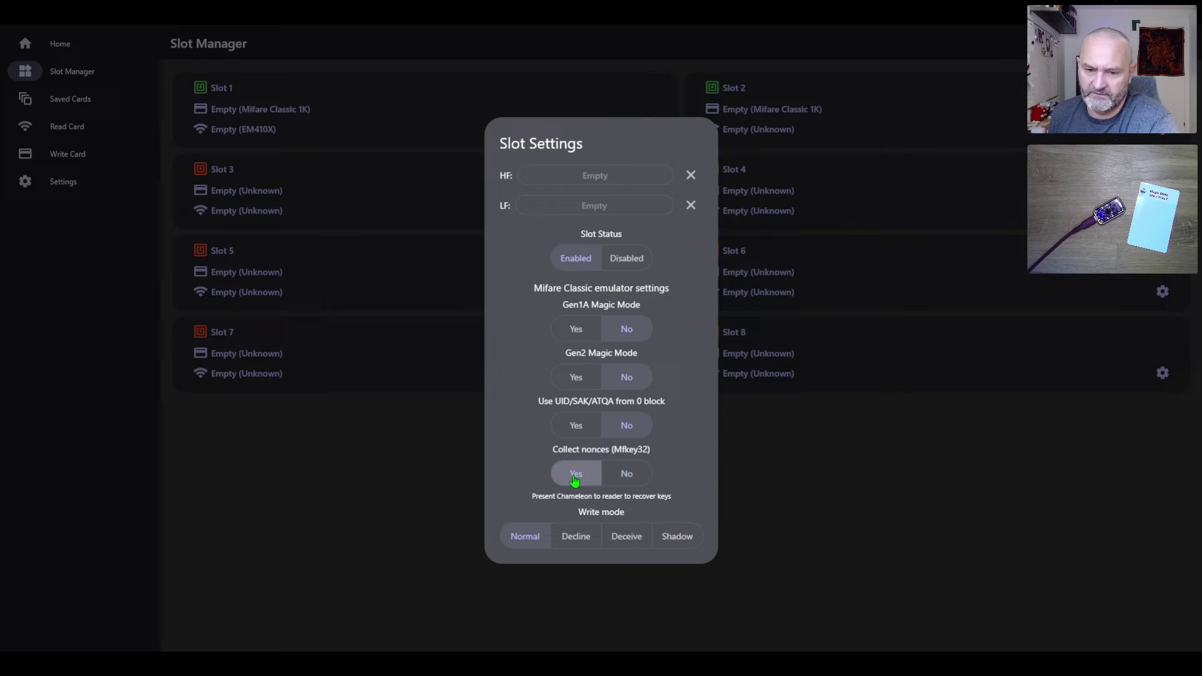
left_click(628, 480)
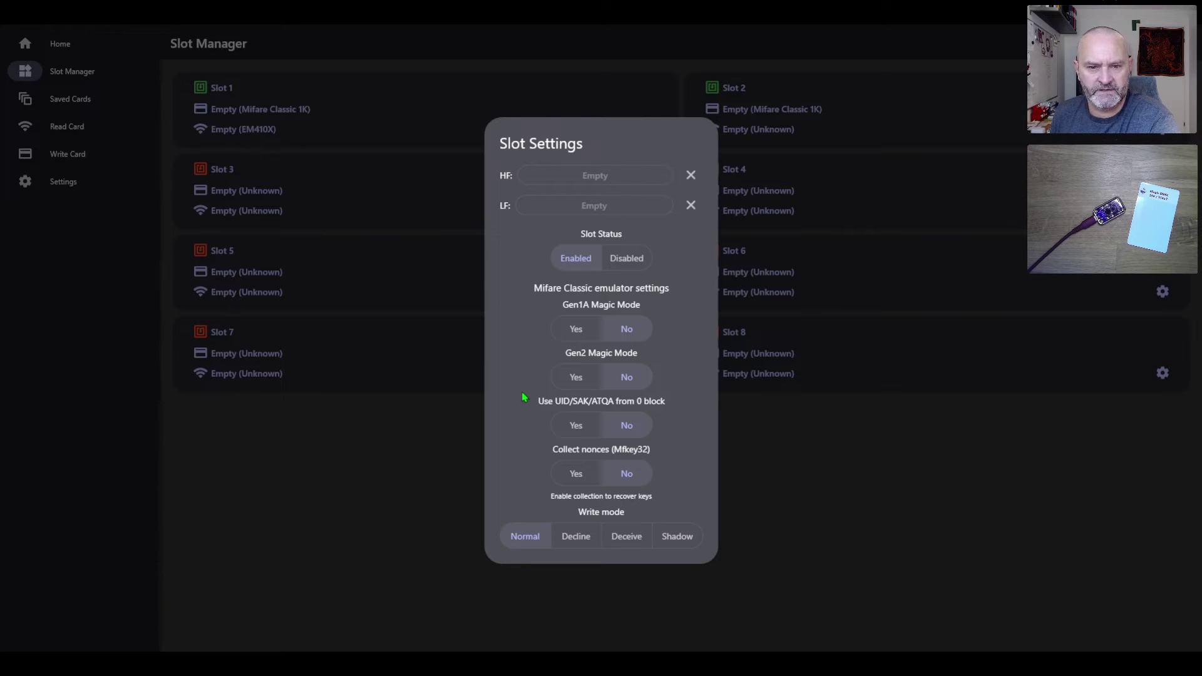
Close Slot 3's settings and review Slot 1's card search and settings.
left_click(362, 463)
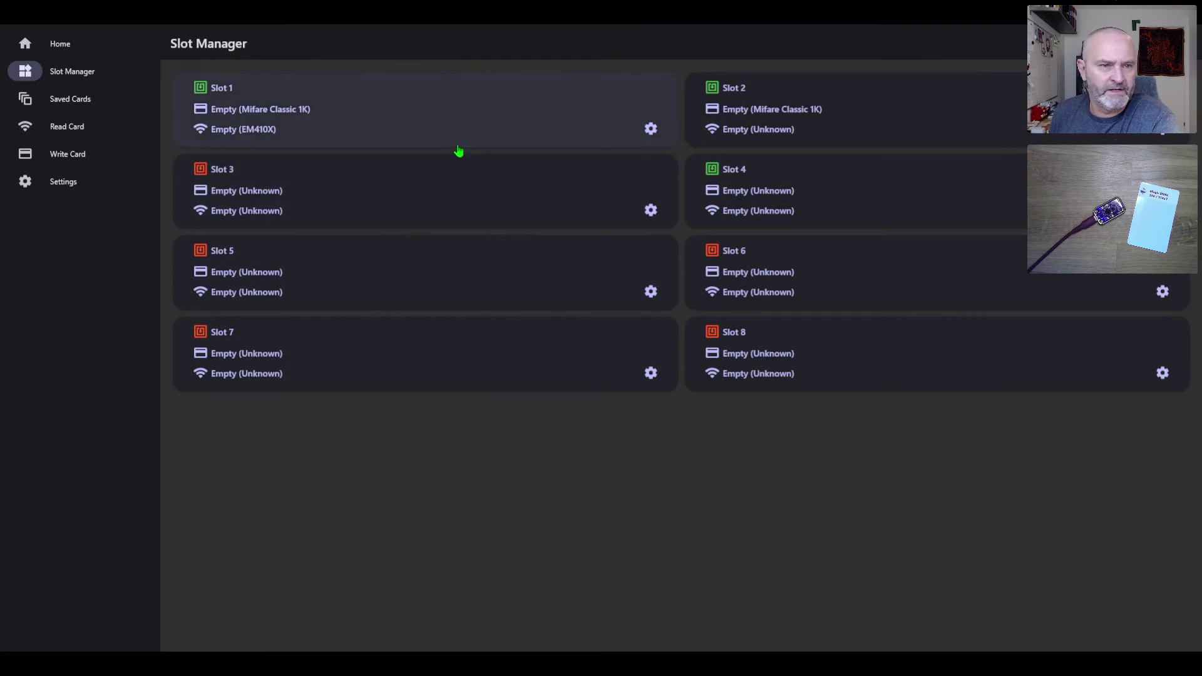
left_click(478, 115)
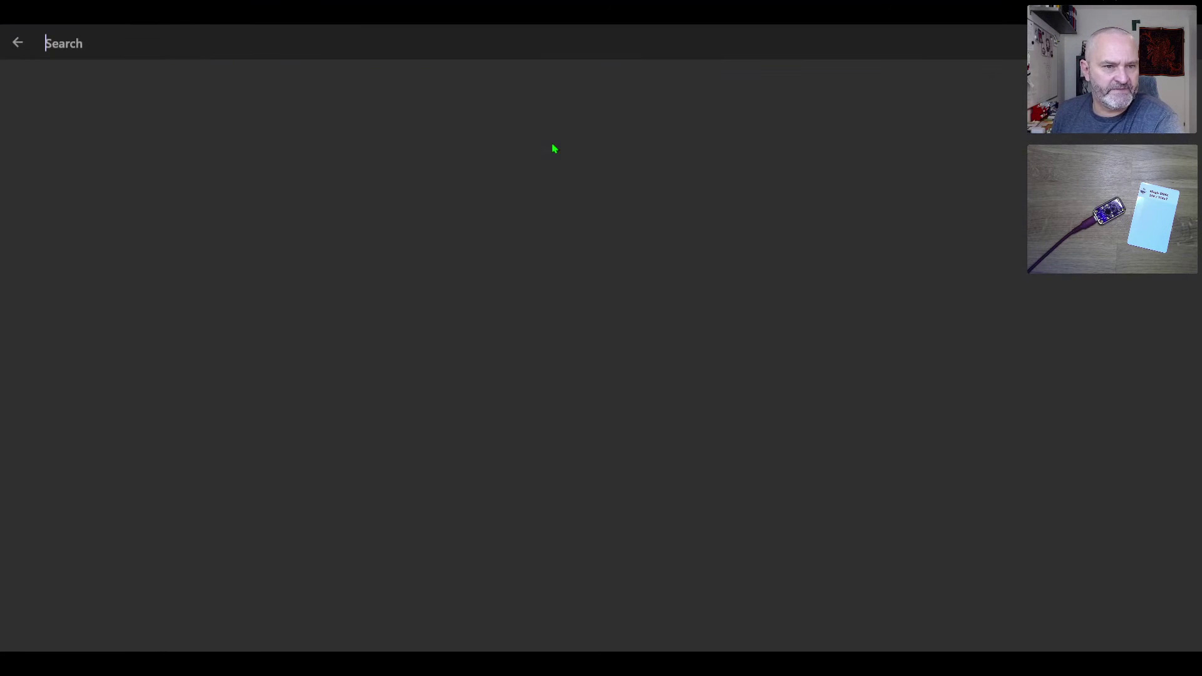
left_click(16, 42)
left_click(651, 129)
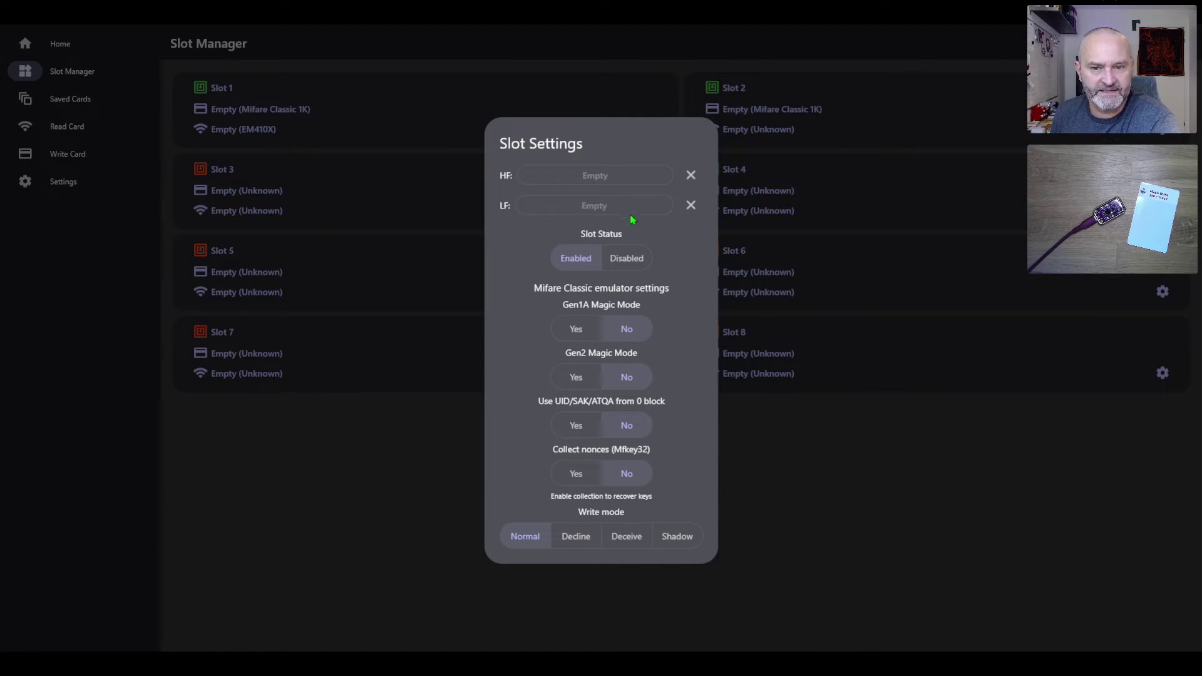
left_click(371, 528)
Review Slot 2's card search and settings, then Slot 4's settings.
left_click(813, 110)
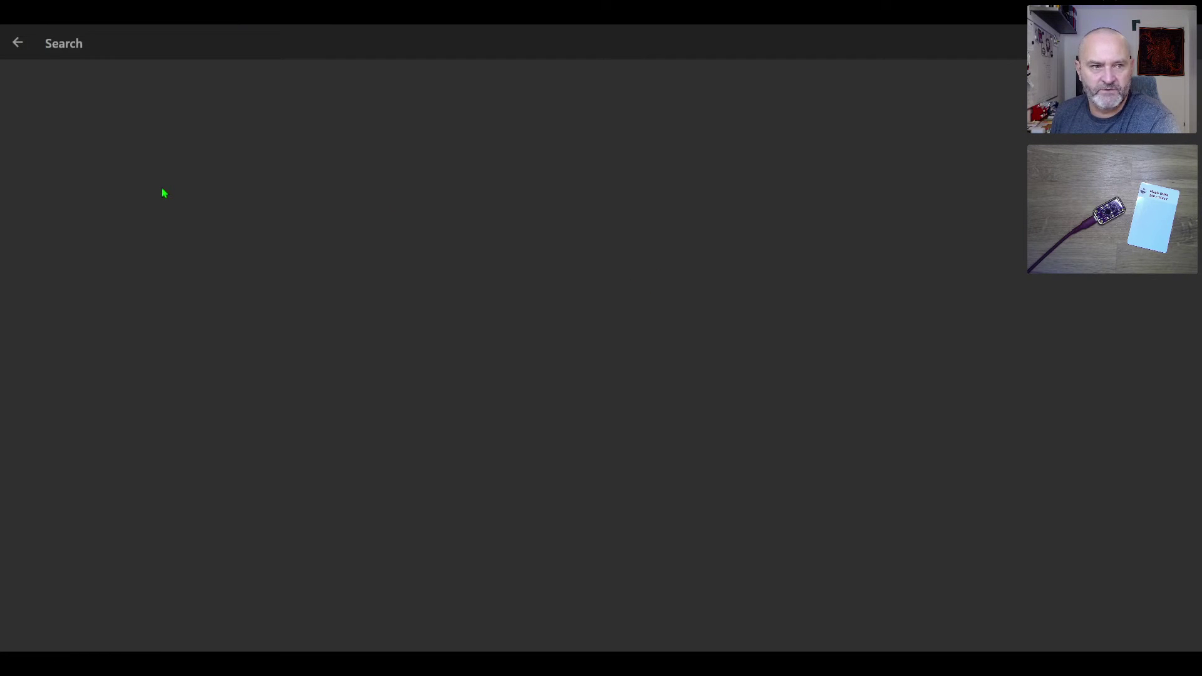
left_click(19, 42)
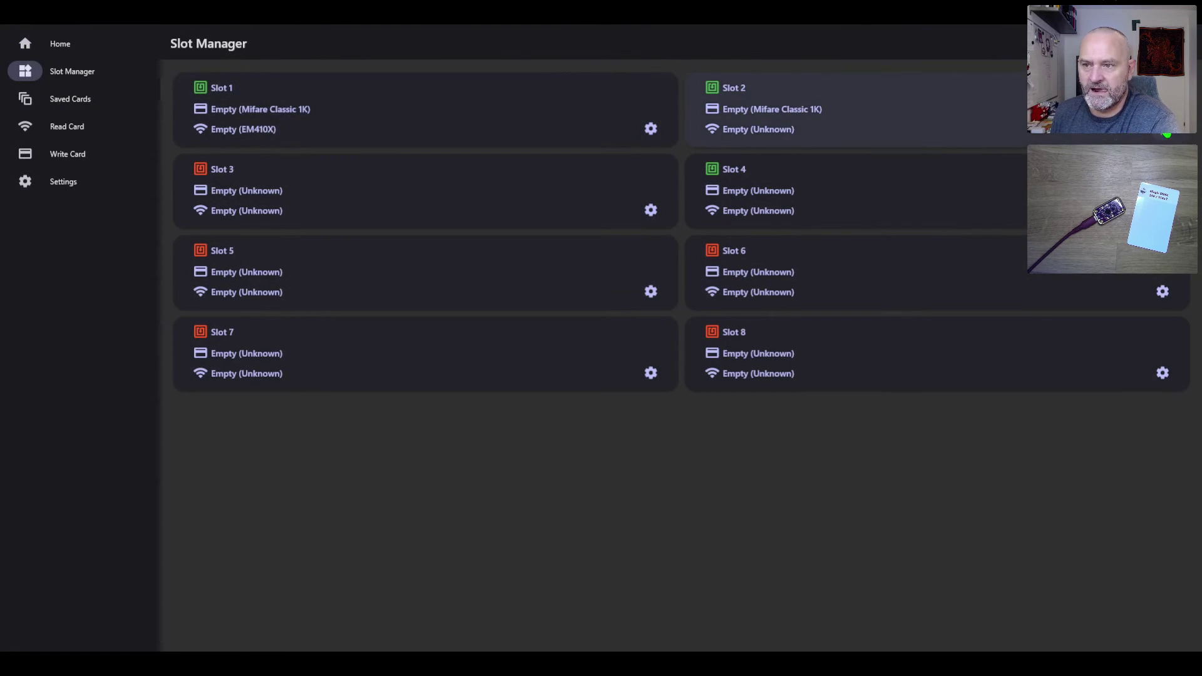
left_click(1163, 129)
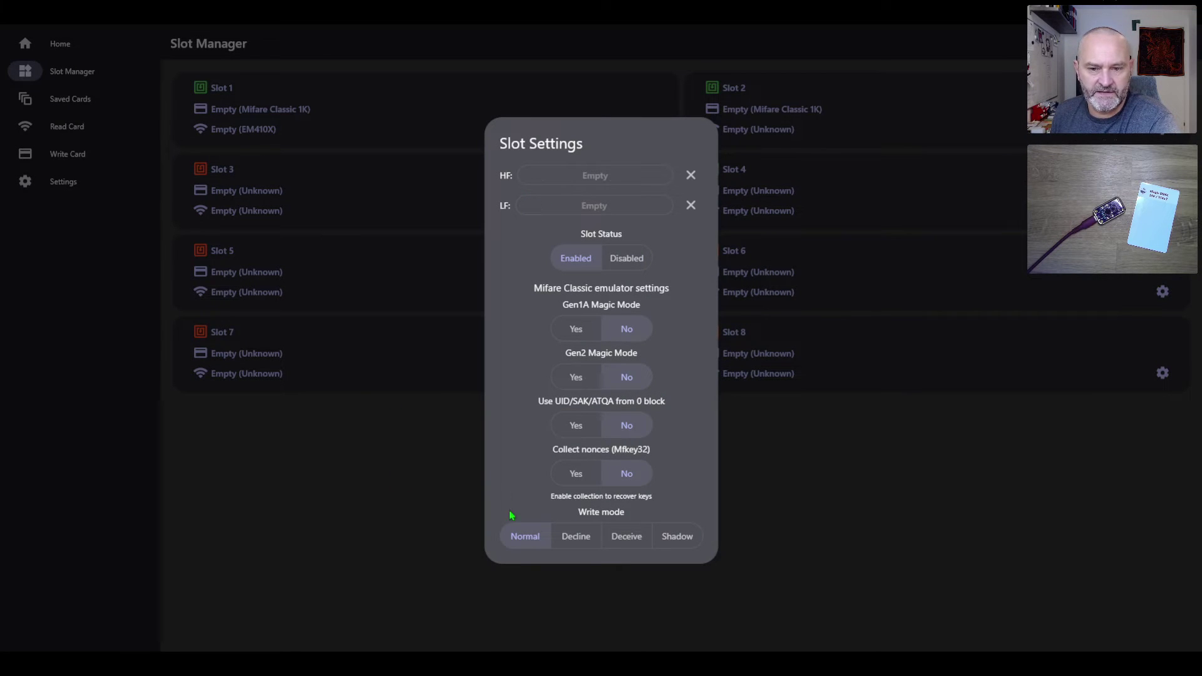
left_click(446, 499)
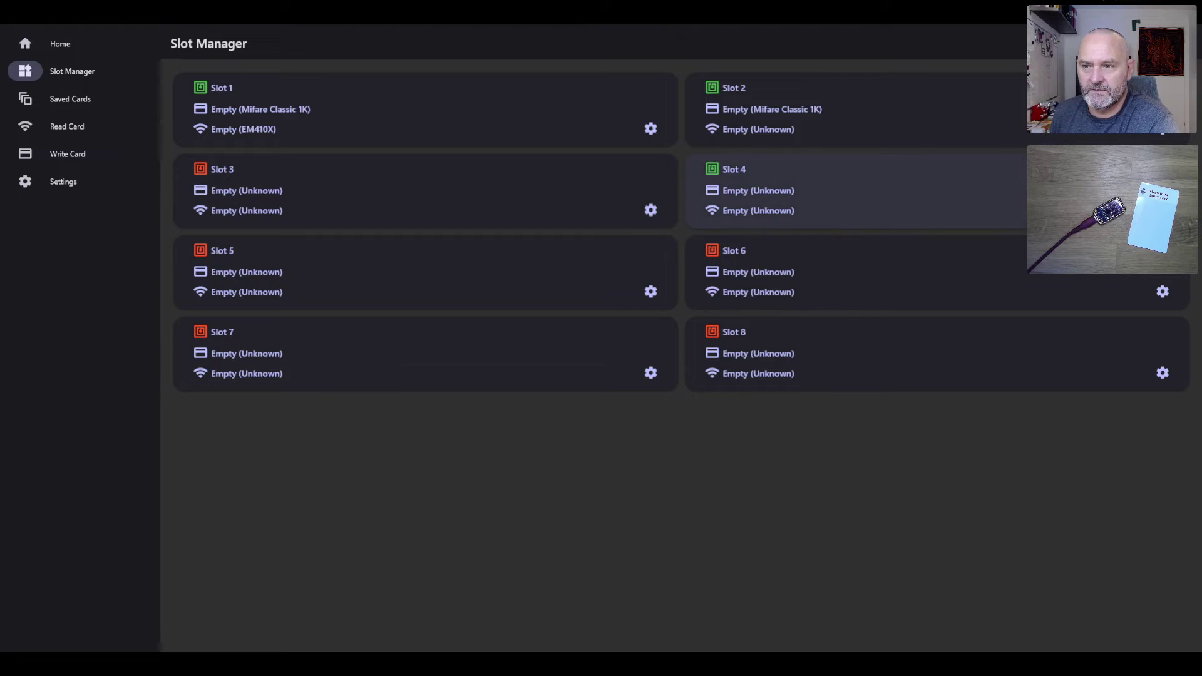
left_click(1163, 210)
left_click(315, 489)
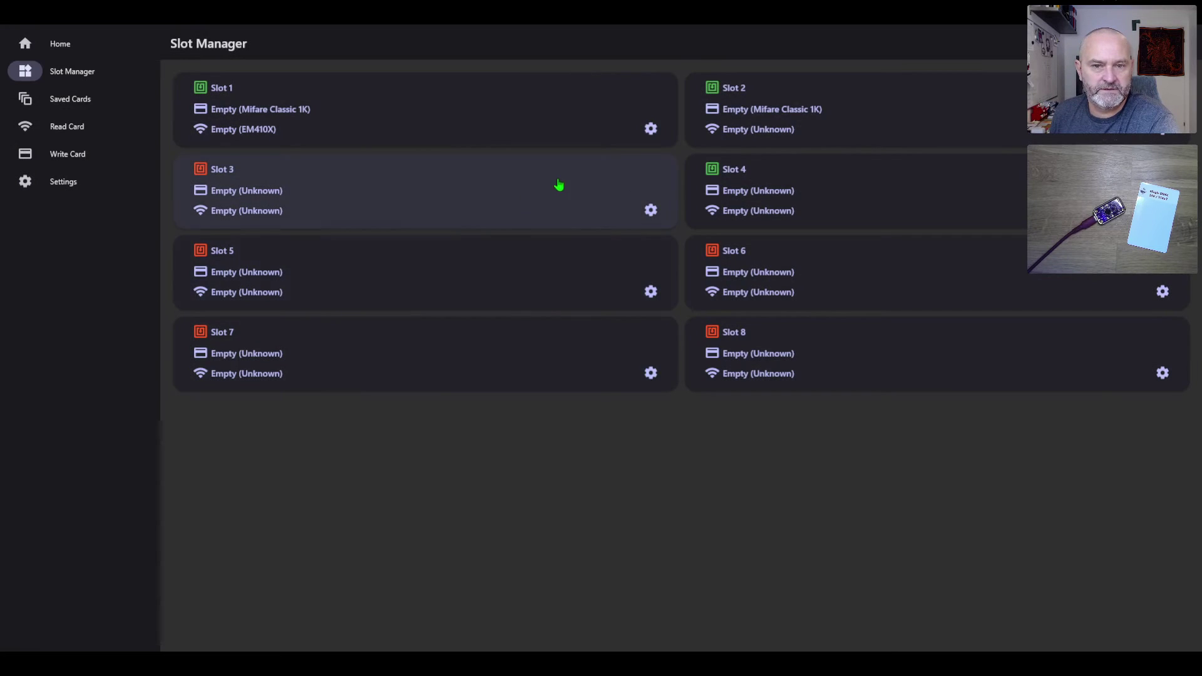
Set Slots 3 and 5 to Enabled in their Slot Settings.
left_click(648, 210)
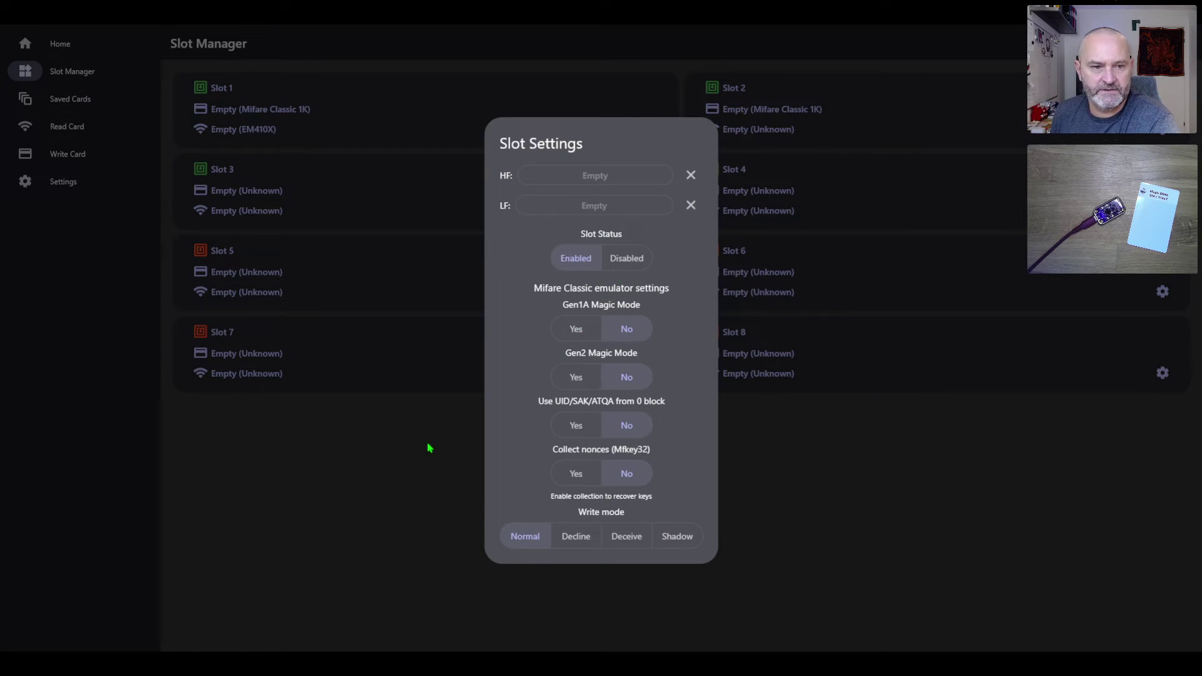
left_click(401, 481)
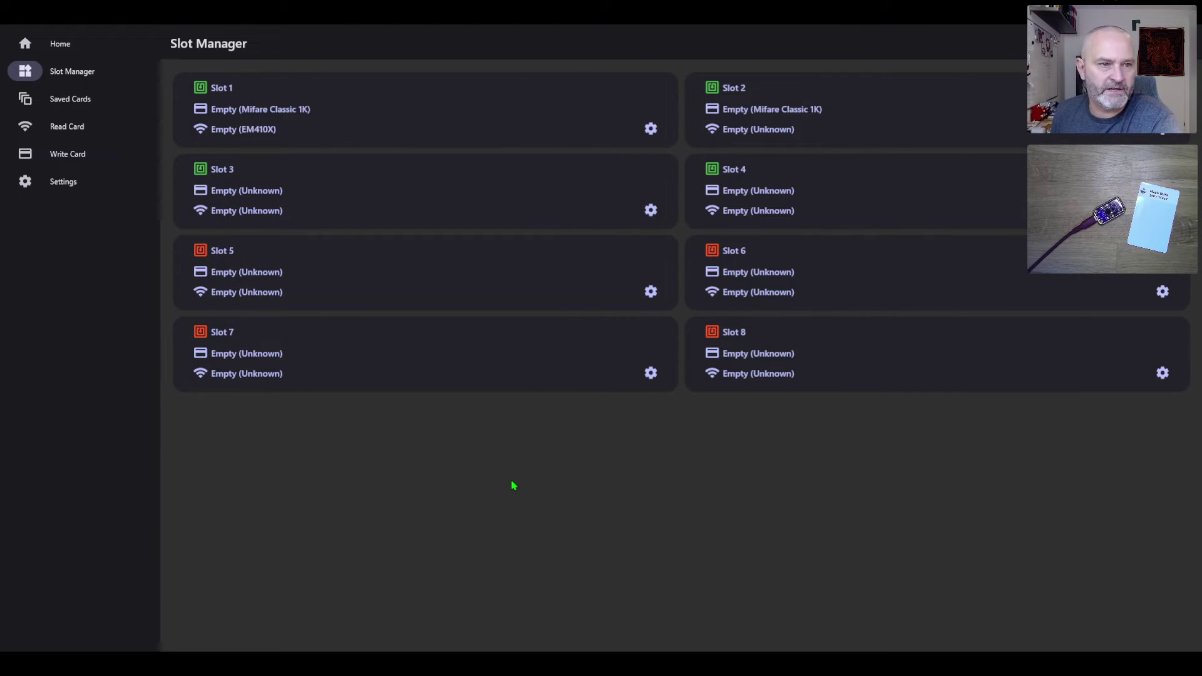
left_click(651, 292)
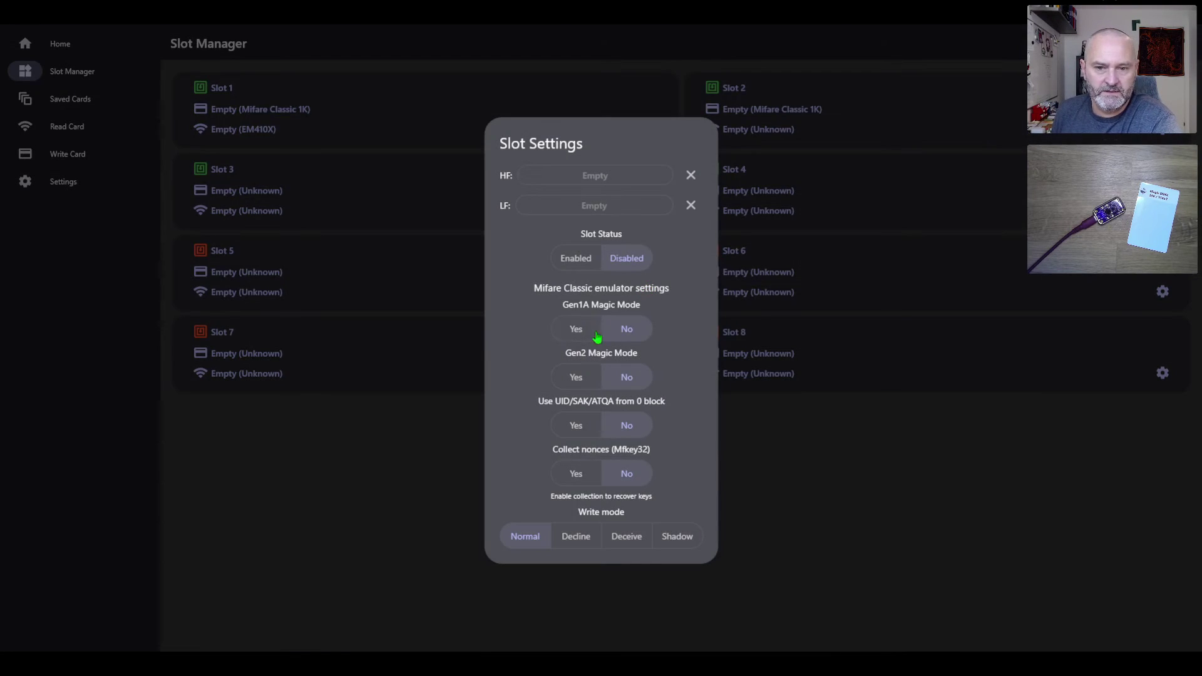
left_click(572, 261)
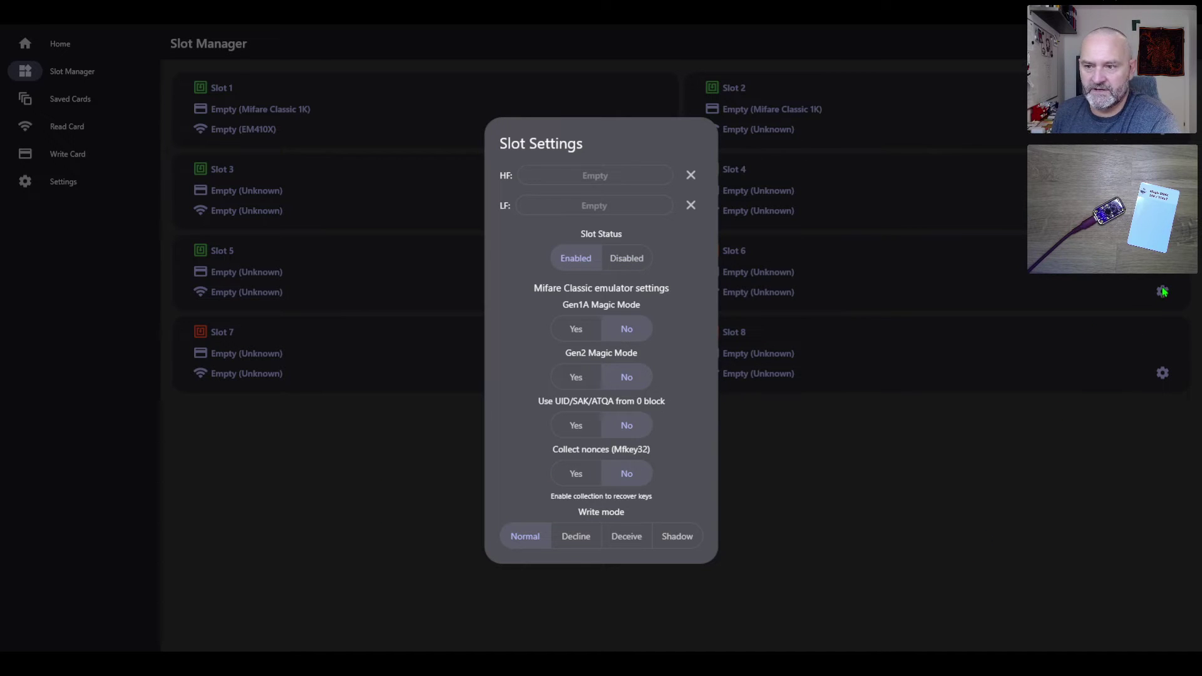
left_click(1058, 486)
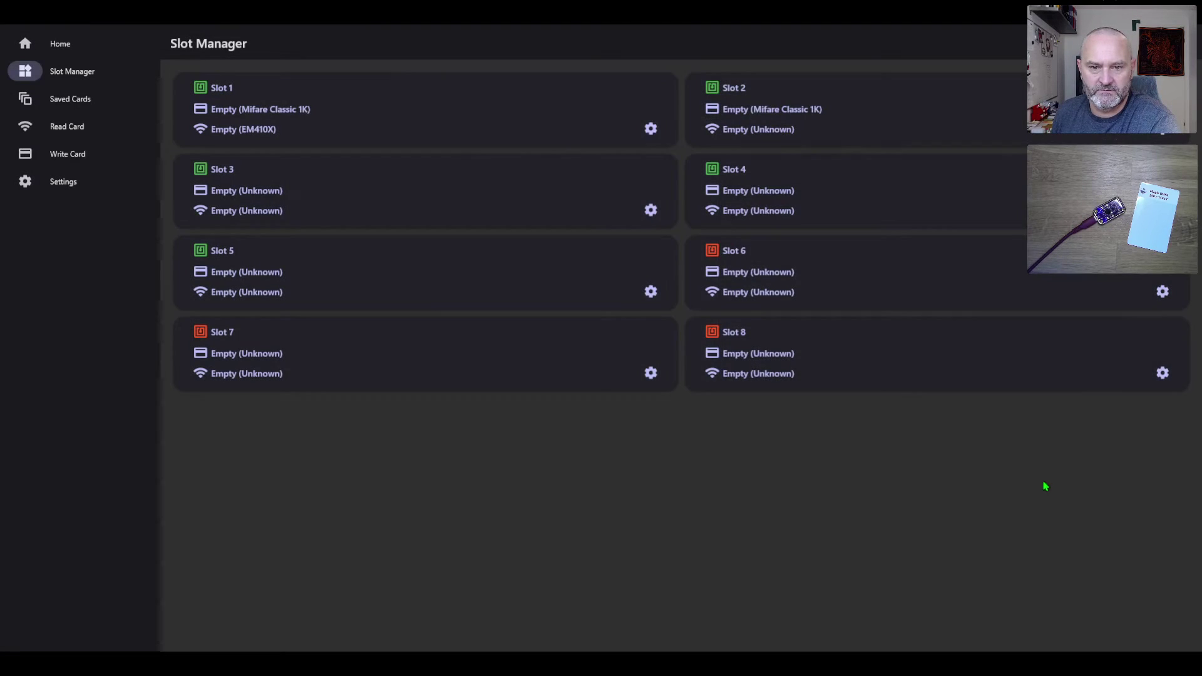
Set Slots 6, 7 and 8 to Enabled in their Slot Settings.
left_click(1163, 292)
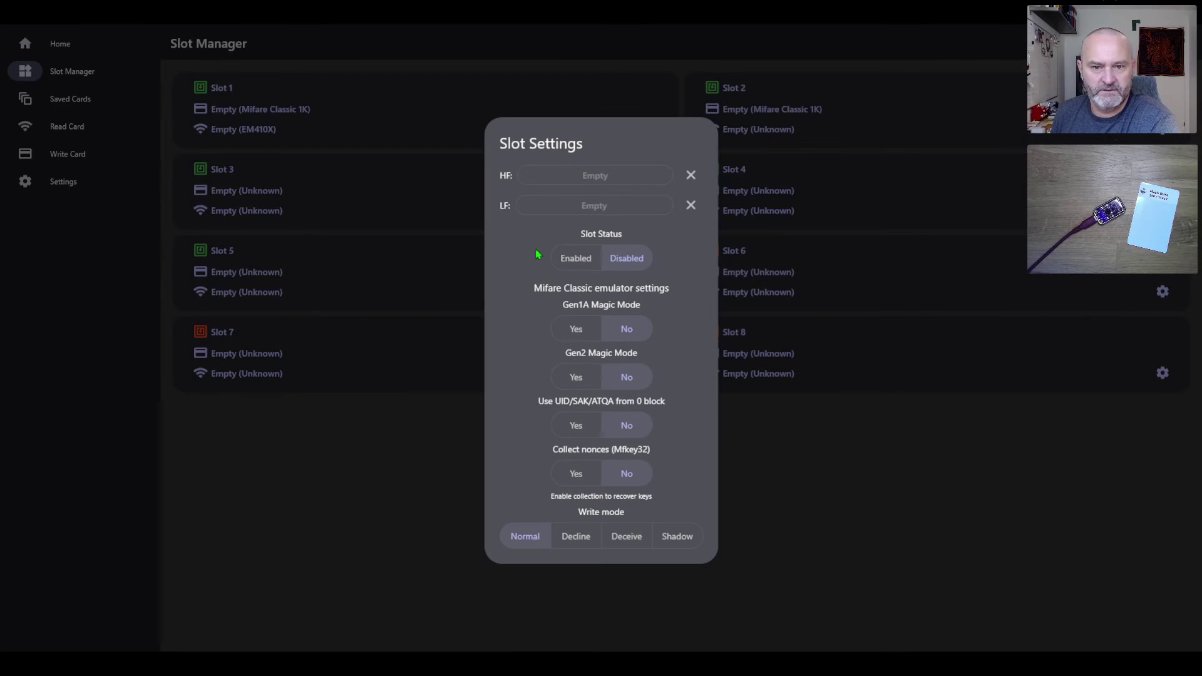
left_click(578, 258)
left_click(396, 511)
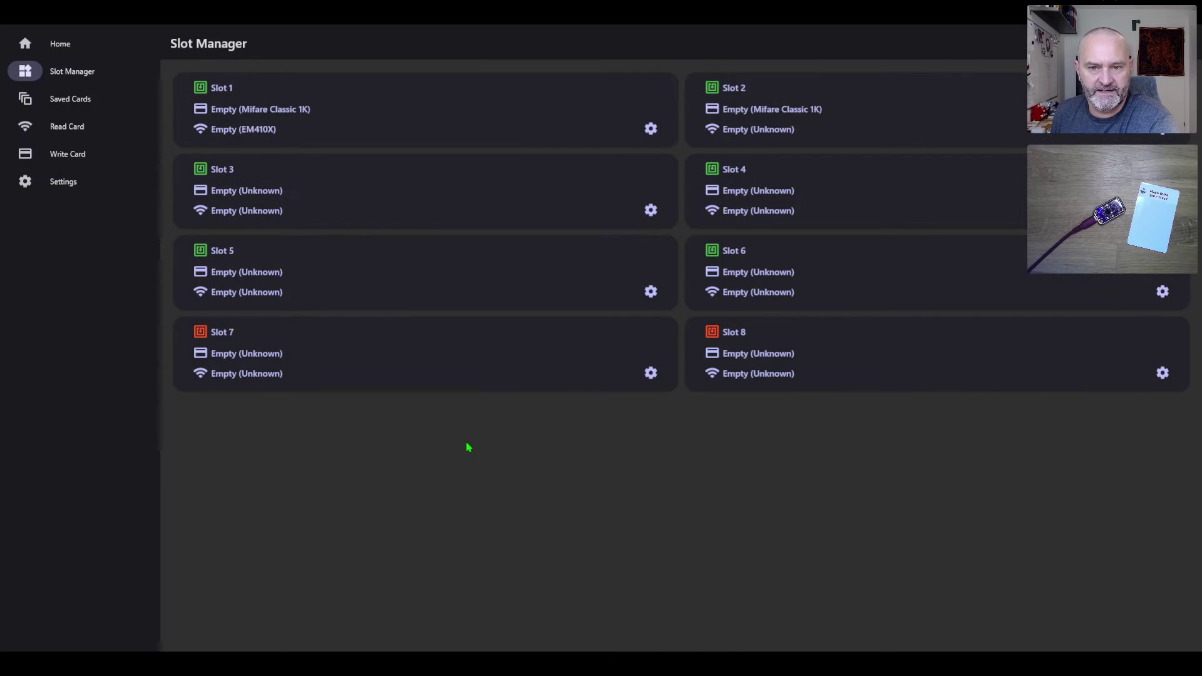
left_click(653, 375)
left_click(569, 268)
left_click(415, 492)
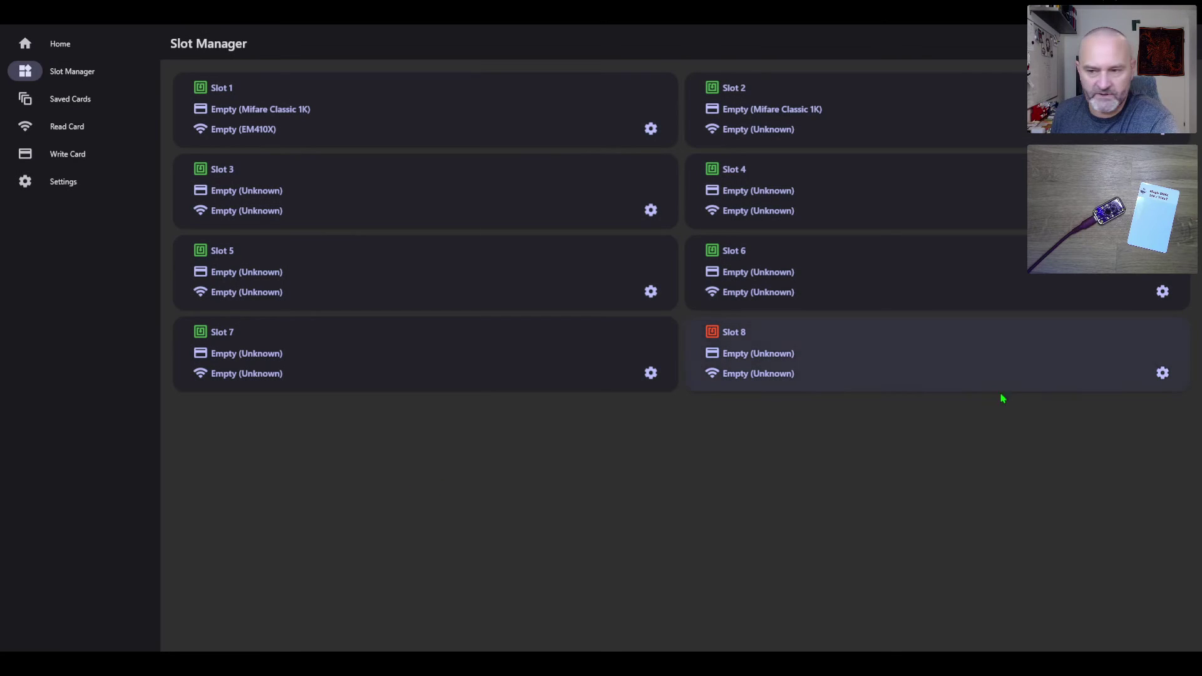
left_click(1163, 373)
left_click(556, 260)
left_click(391, 482)
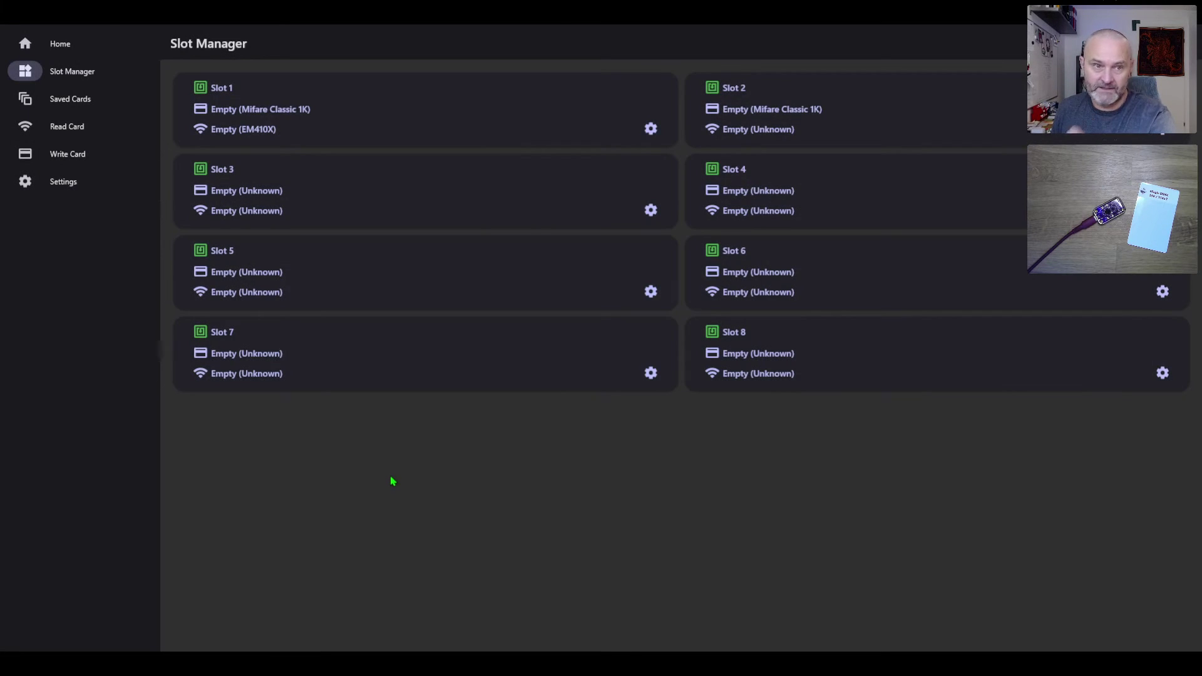
Read the Mifare Classic 1K tag on the Read Card page and check its keys against the dictionary.
left_click(70, 102)
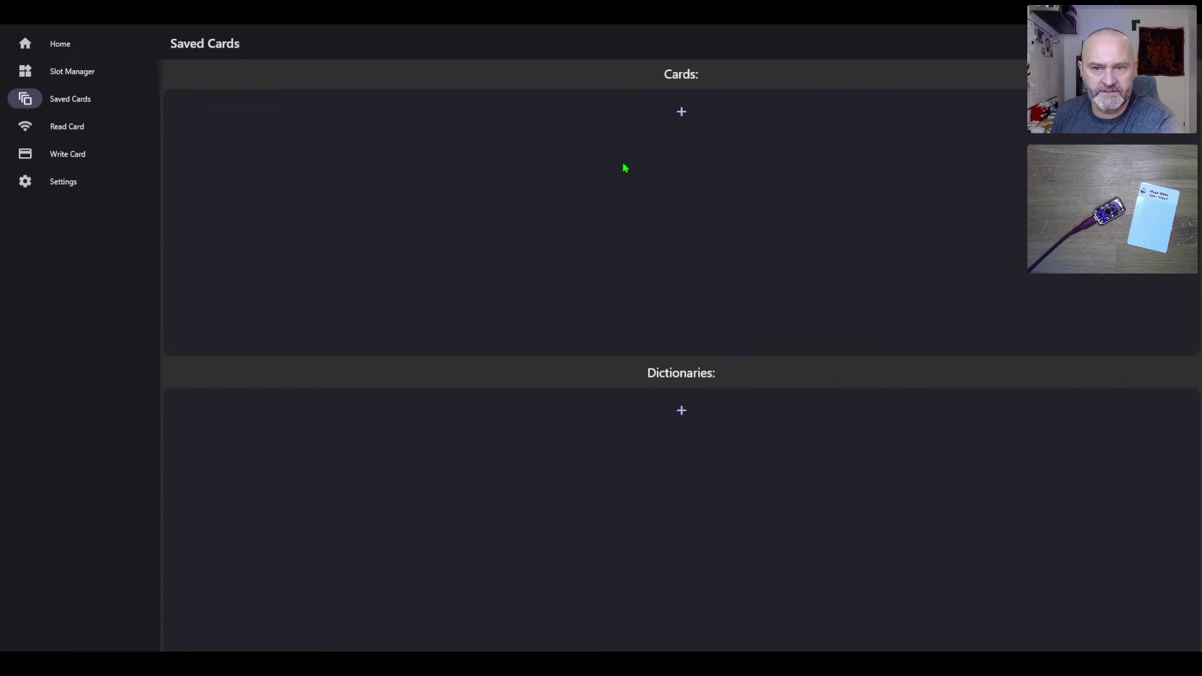
left_click(67, 130)
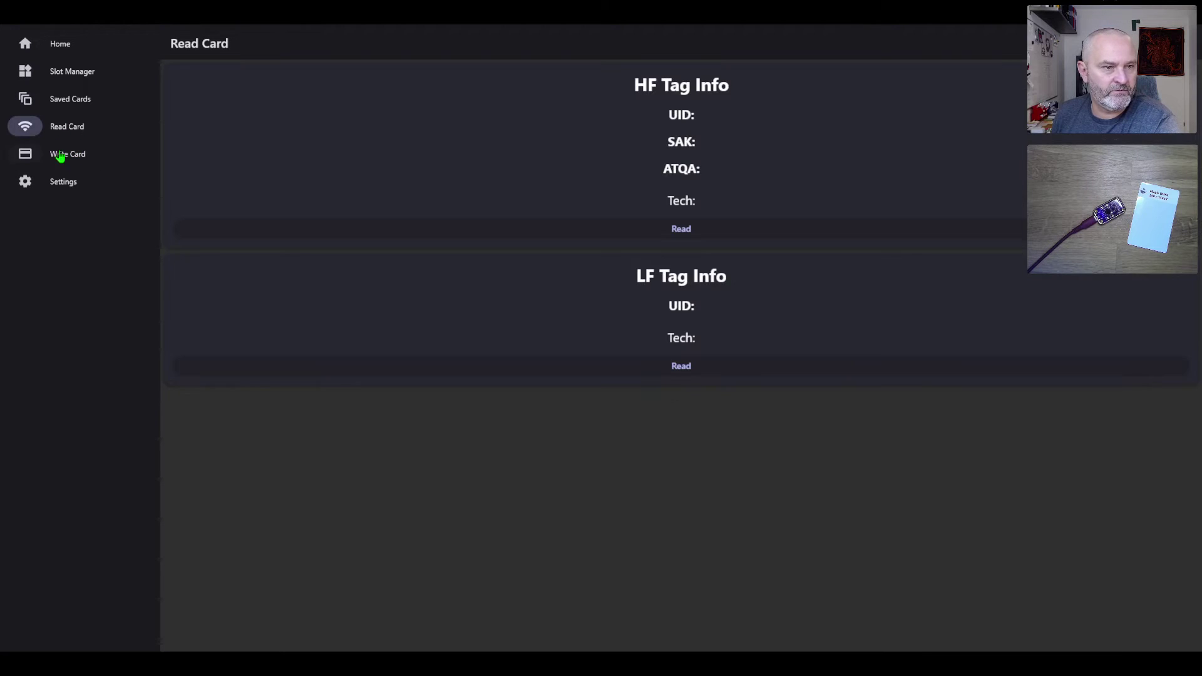
left_click(683, 233)
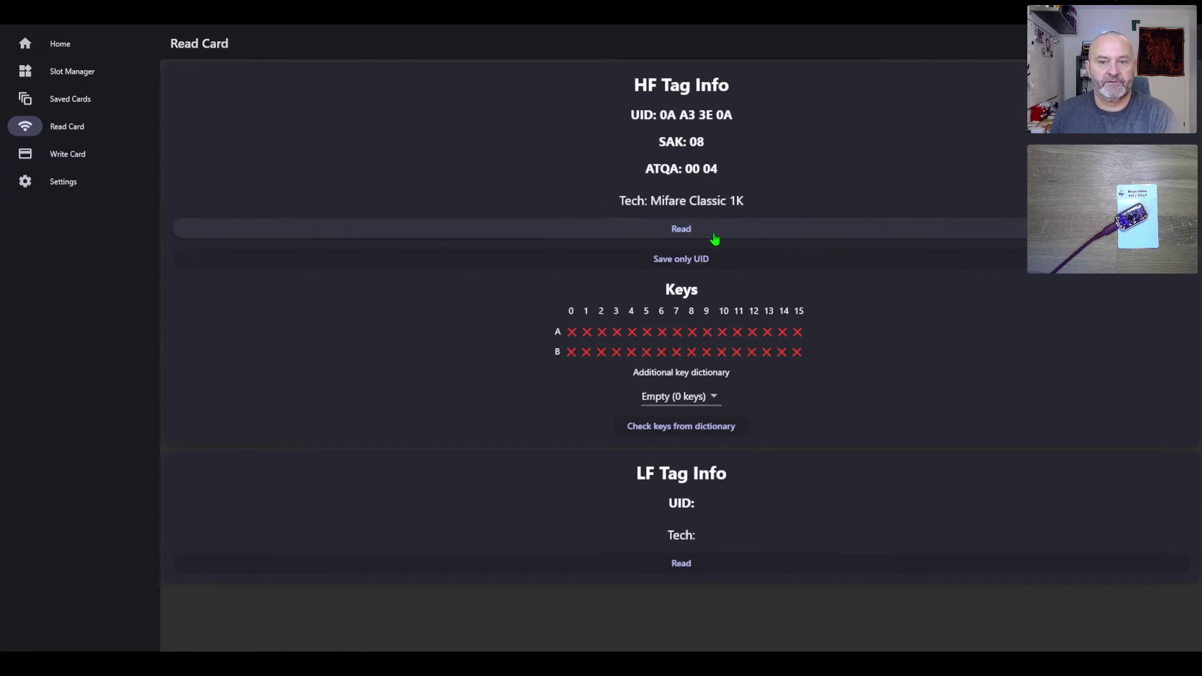
left_click(691, 432)
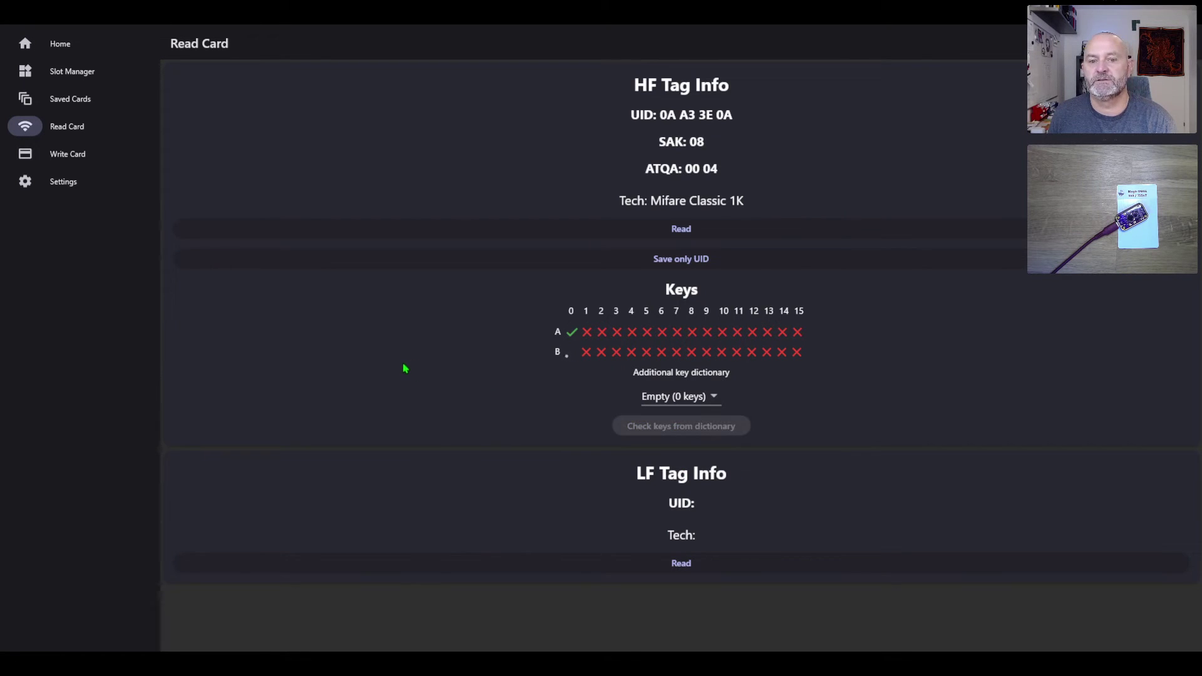
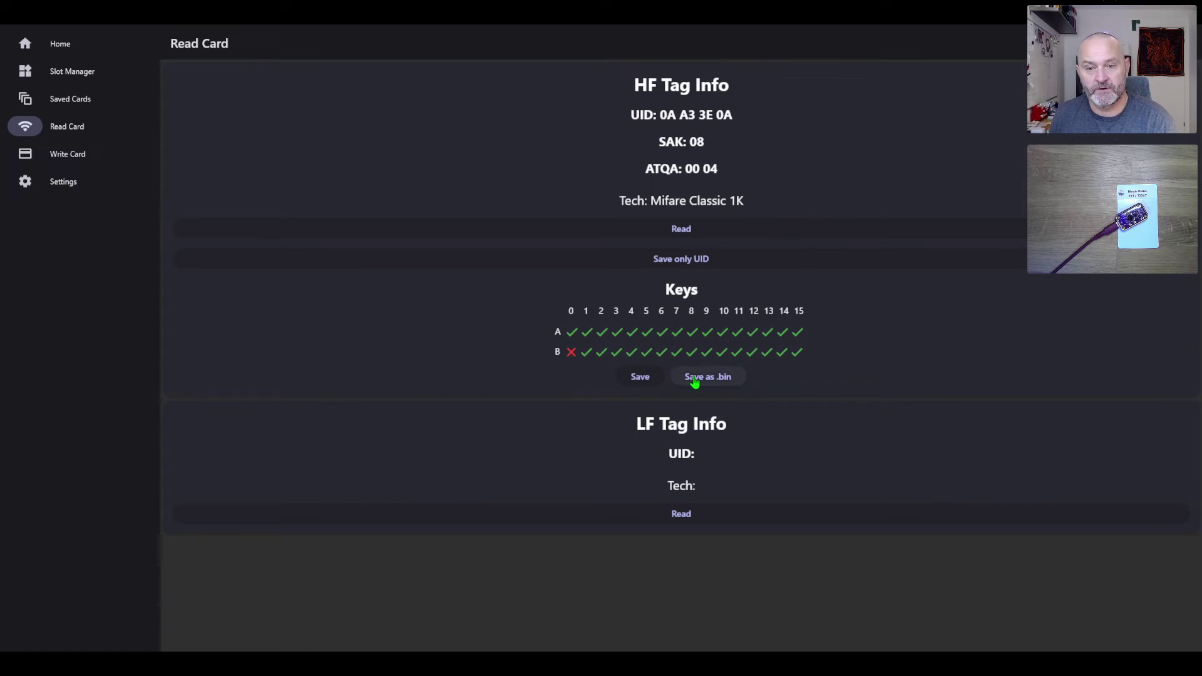
Save the Mifare Classic card dump as a card named 'ndef message'.
left_click(630, 379)
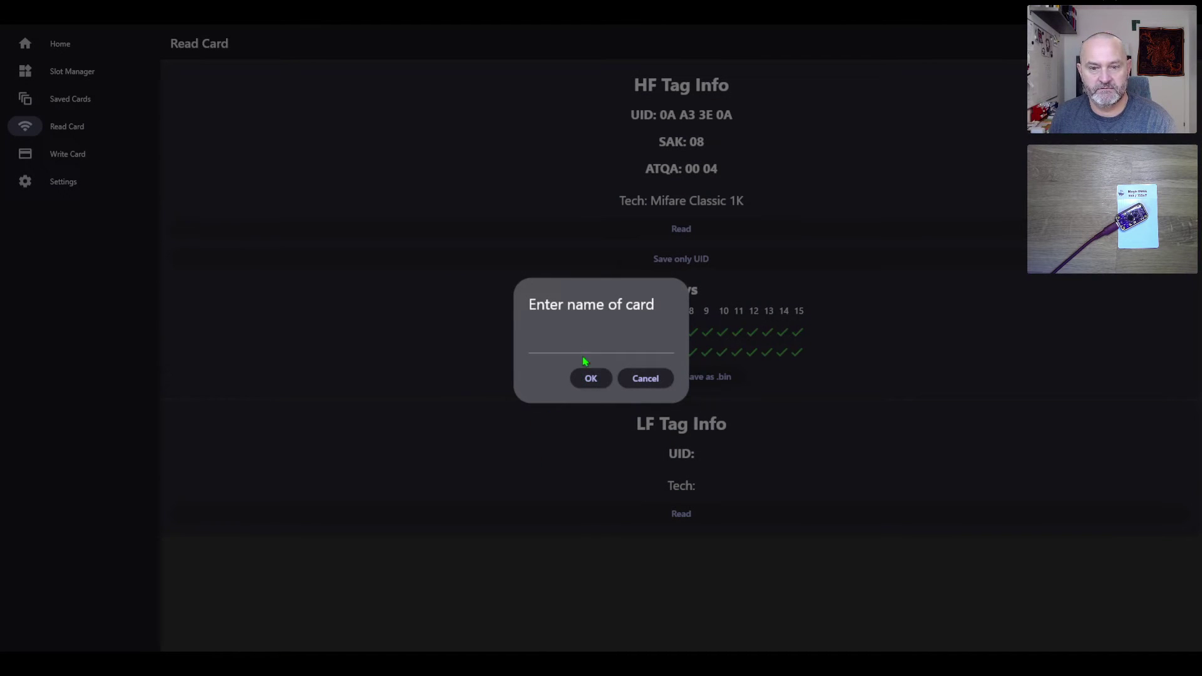
left_click(583, 344)
type("ndef message")
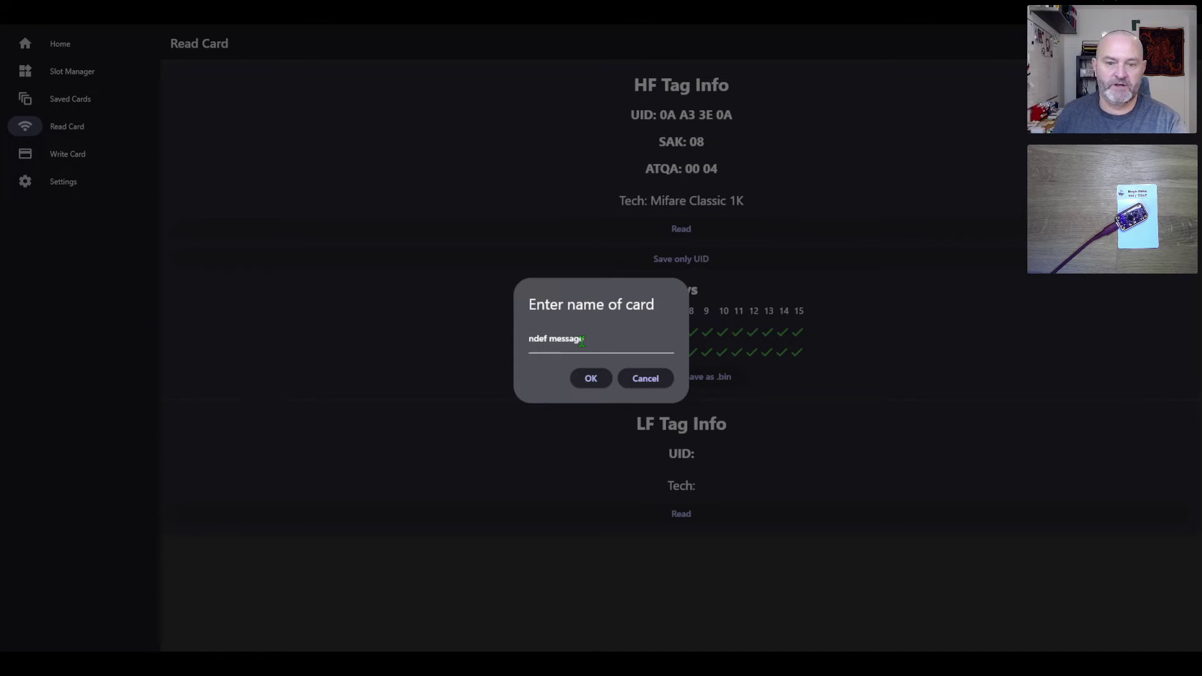
left_click(592, 378)
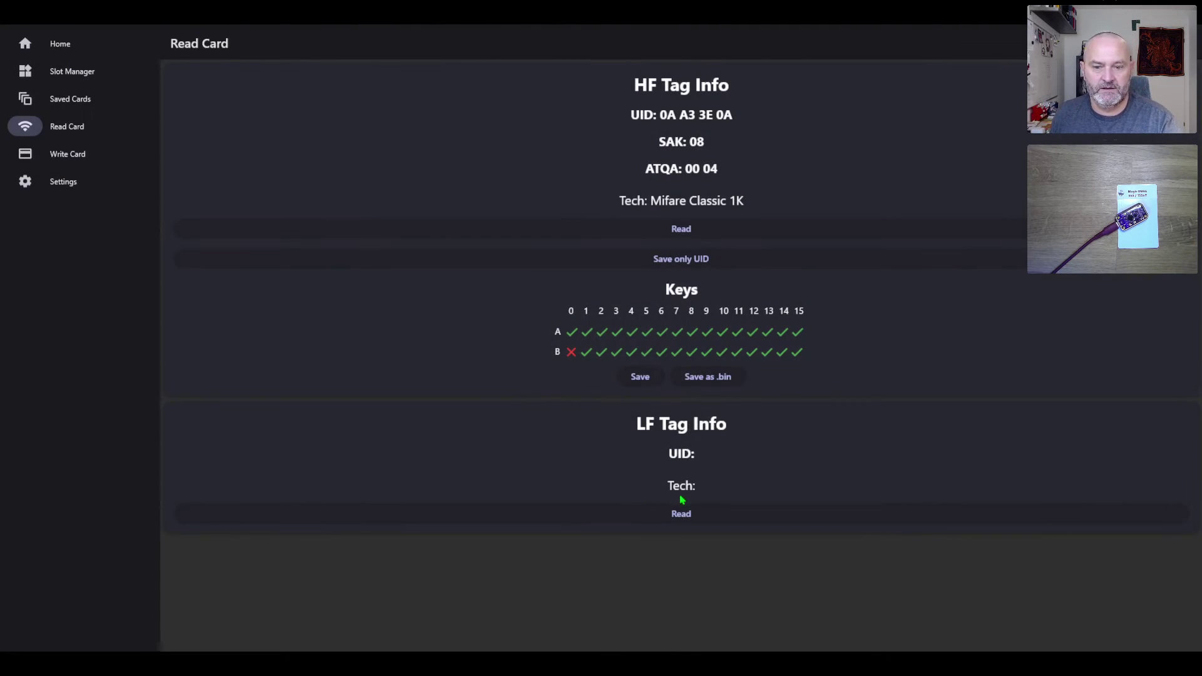
Read the low-frequency tag and save it as the card 'demo LF'.
left_click(685, 520)
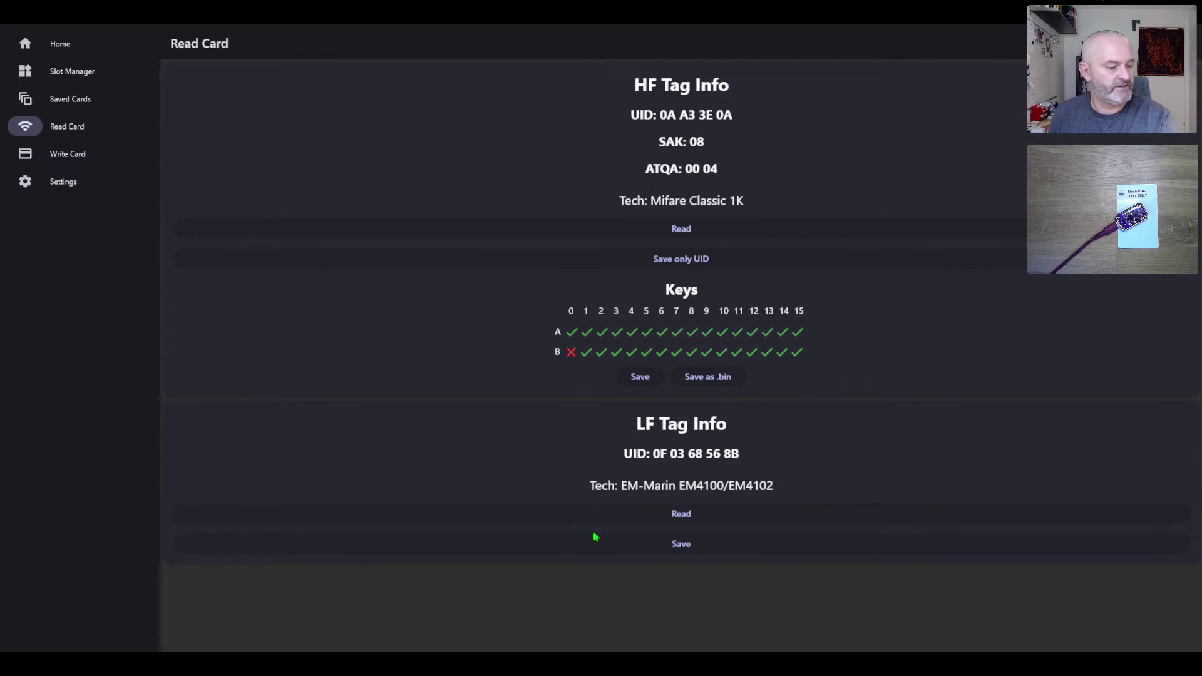
left_click(699, 551)
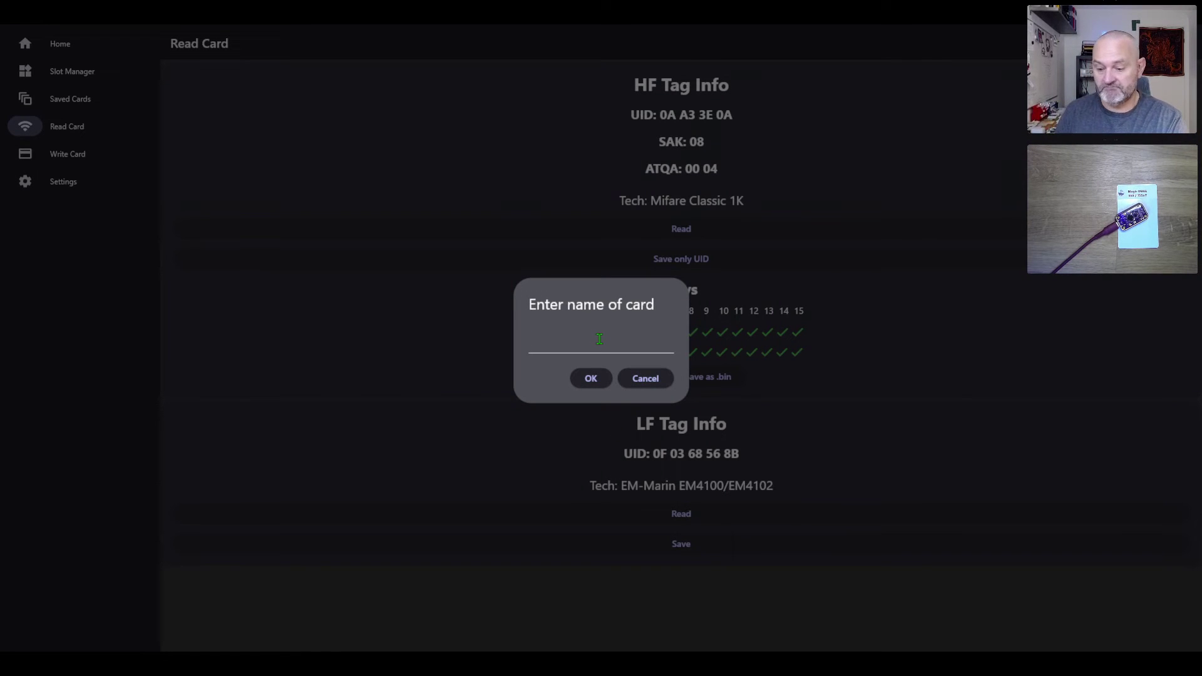
type("demo LF")
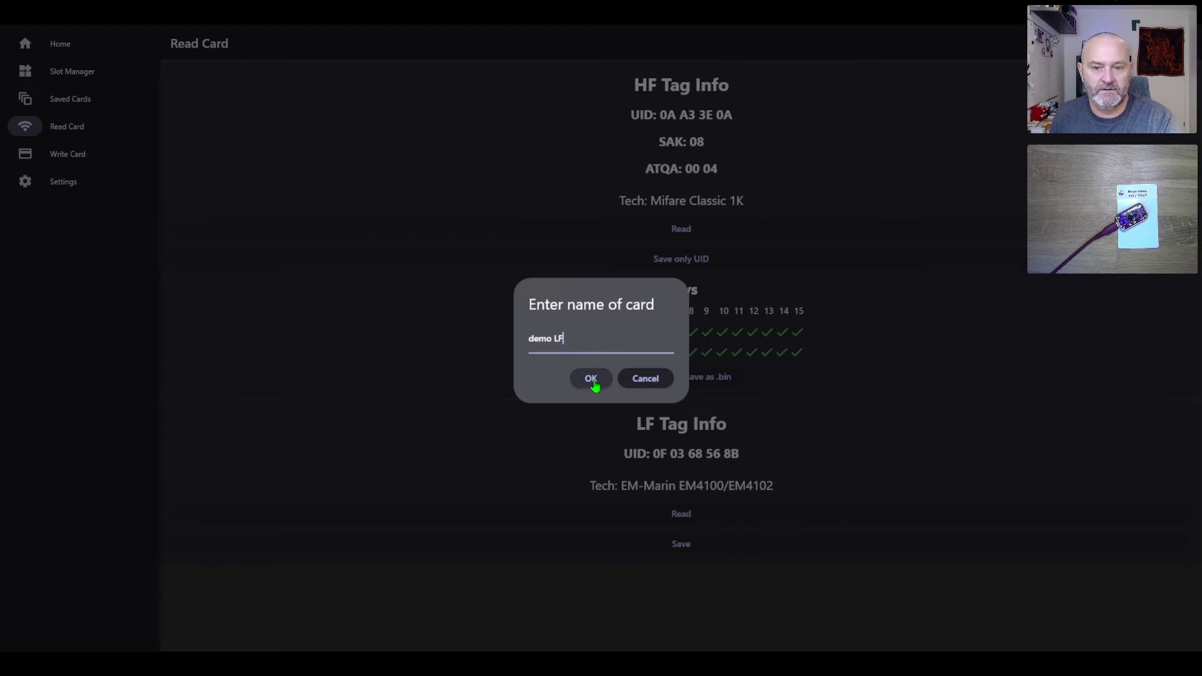
left_click(591, 379)
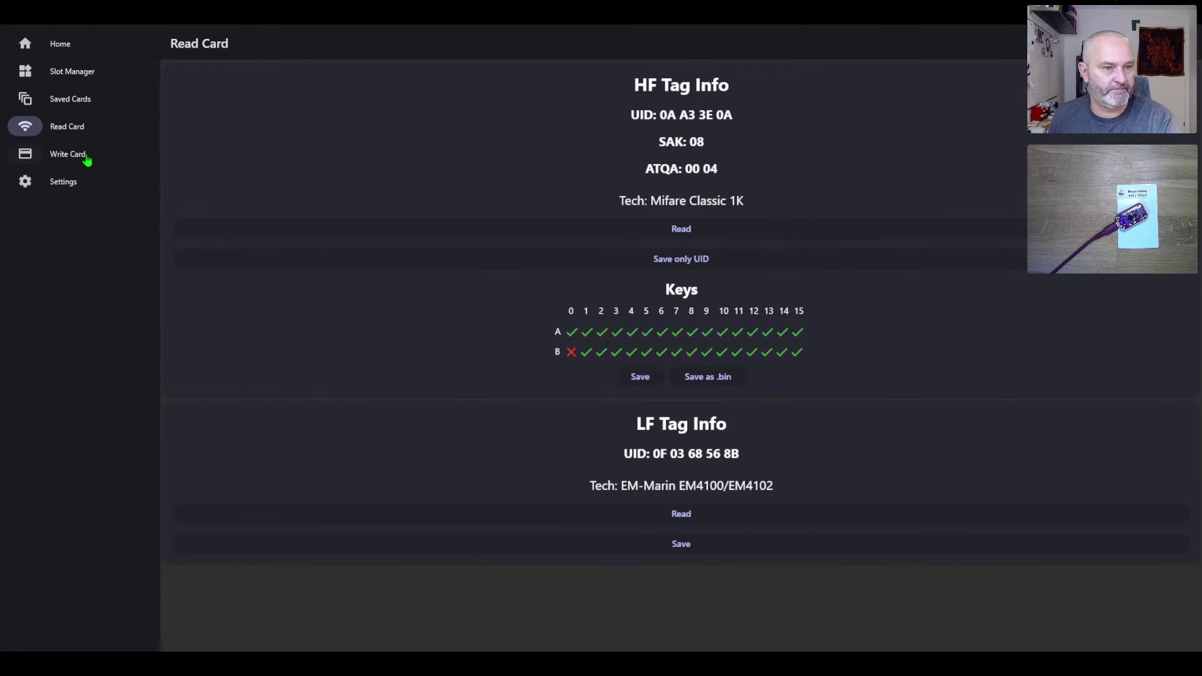
In Settings, try the sidebar expansion and theme options, leaving sidebar on Auto and theme Dark.
left_click(66, 153)
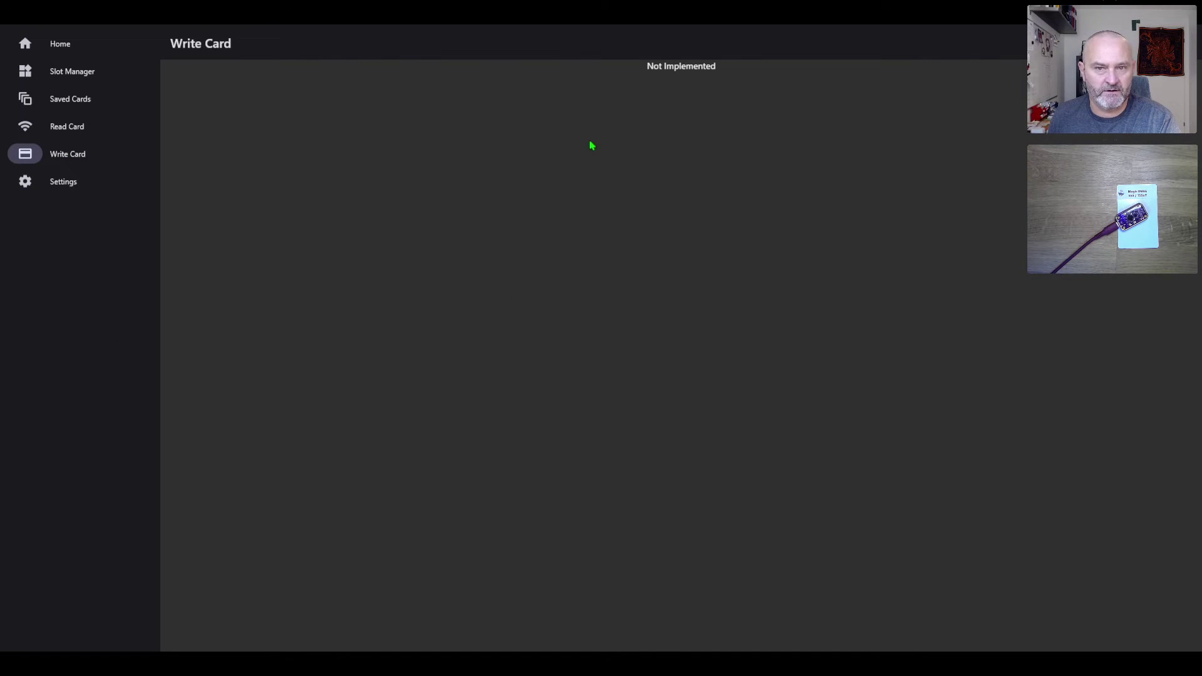
left_click(62, 185)
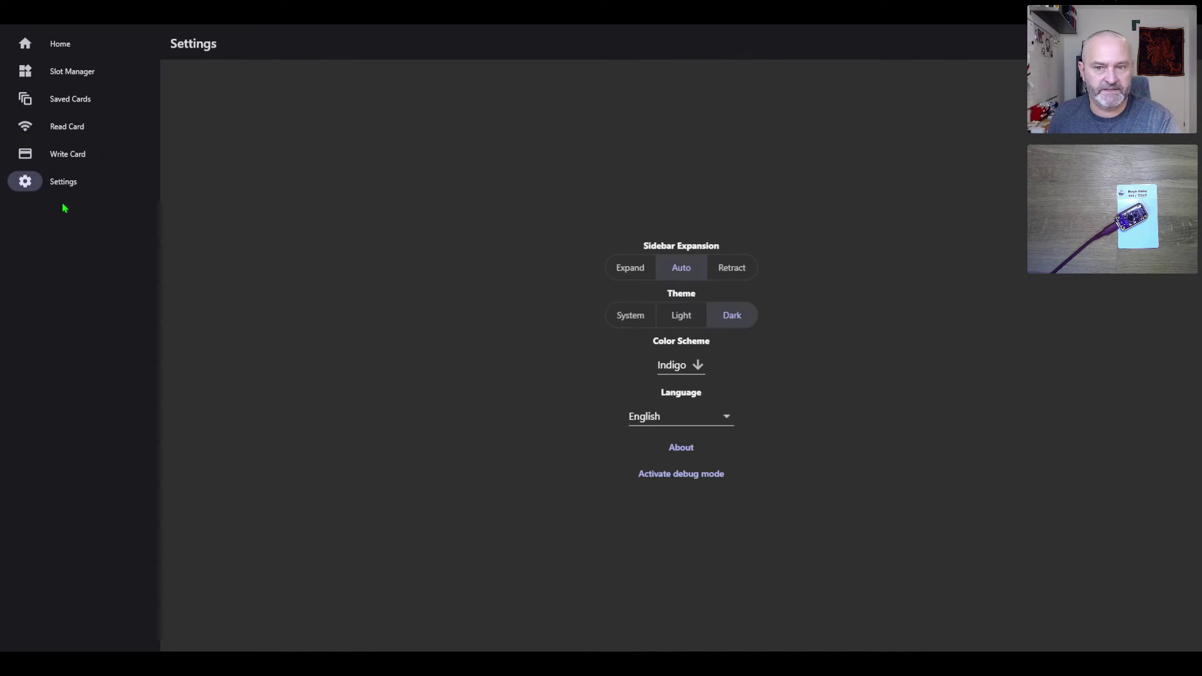
left_click(638, 276)
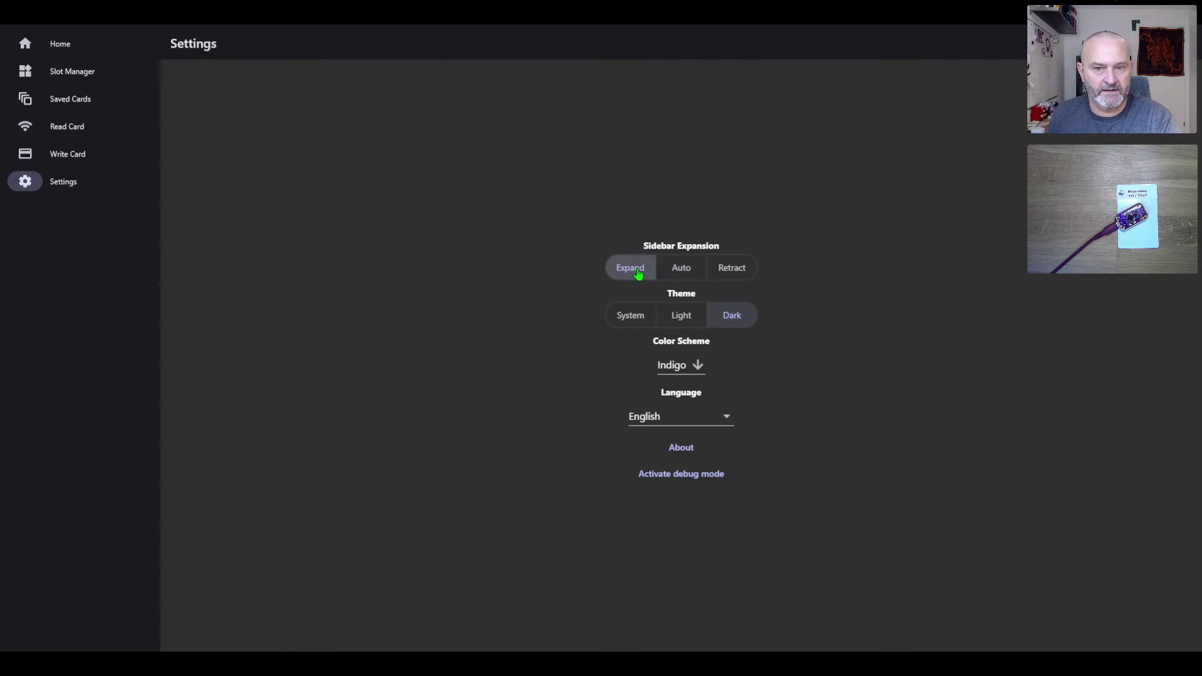
left_click(684, 276)
left_click(730, 276)
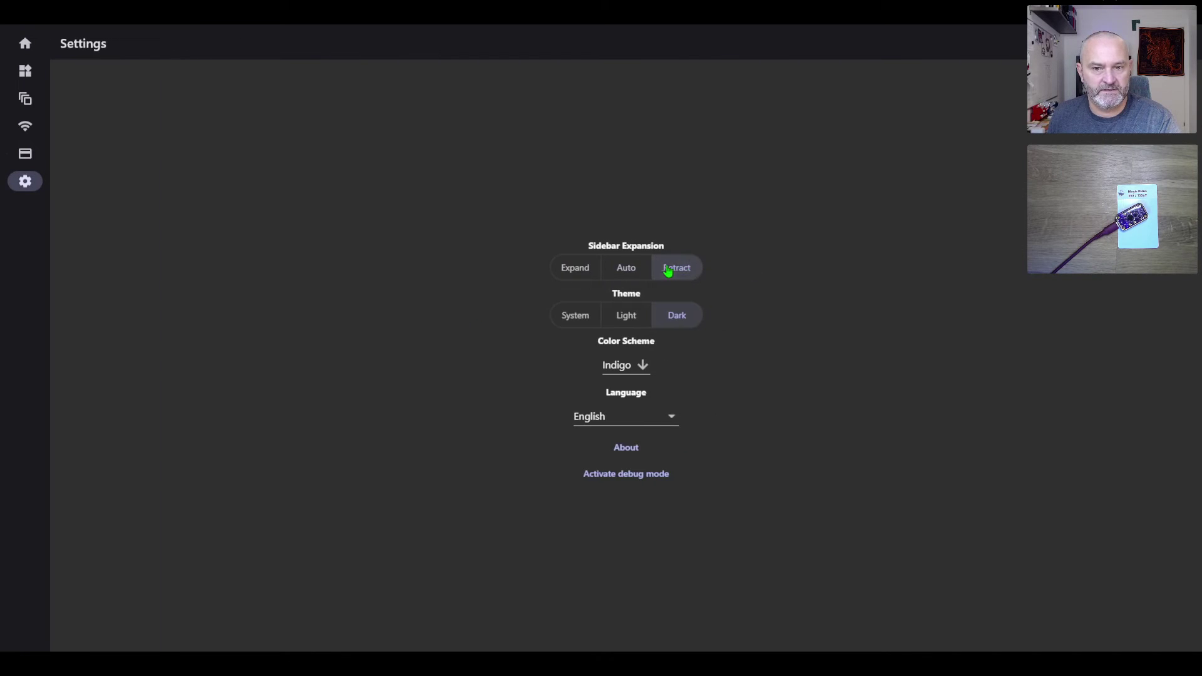
left_click(626, 269)
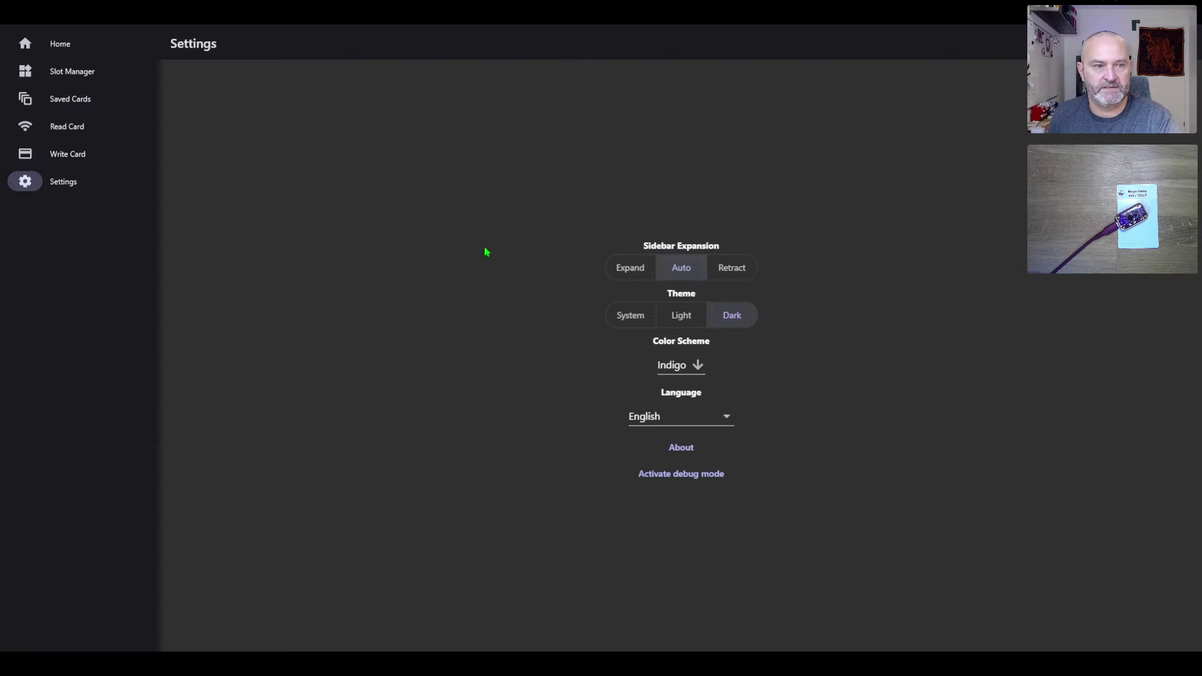
left_click(626, 318)
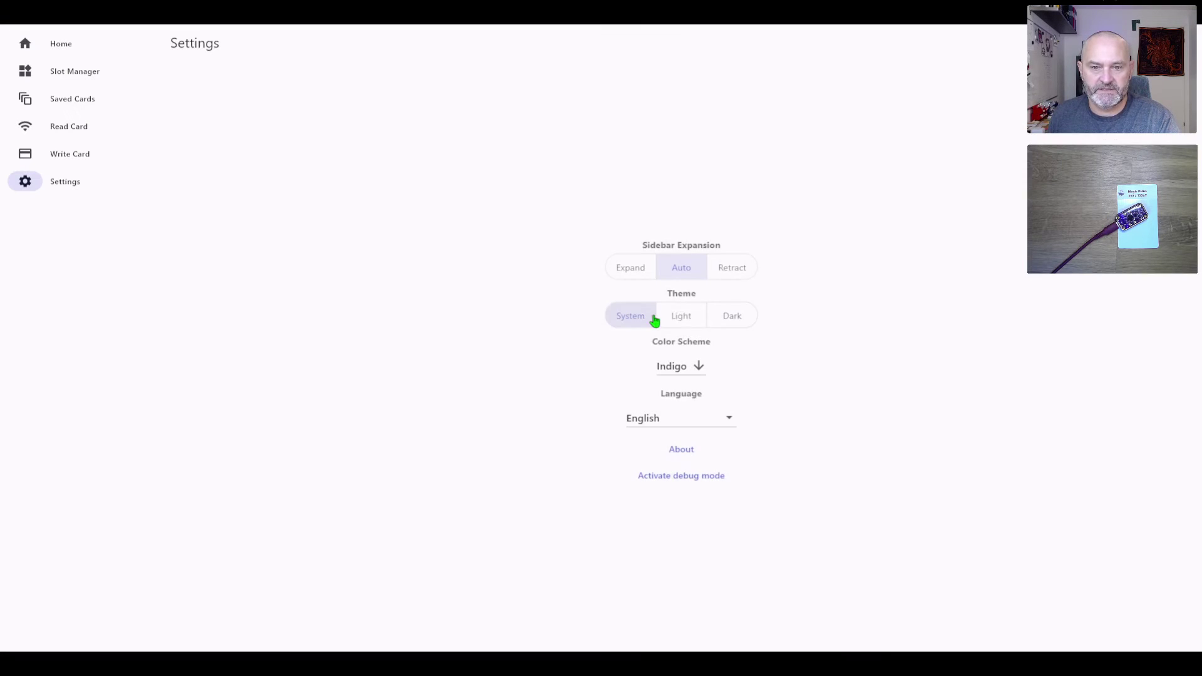
left_click(681, 322)
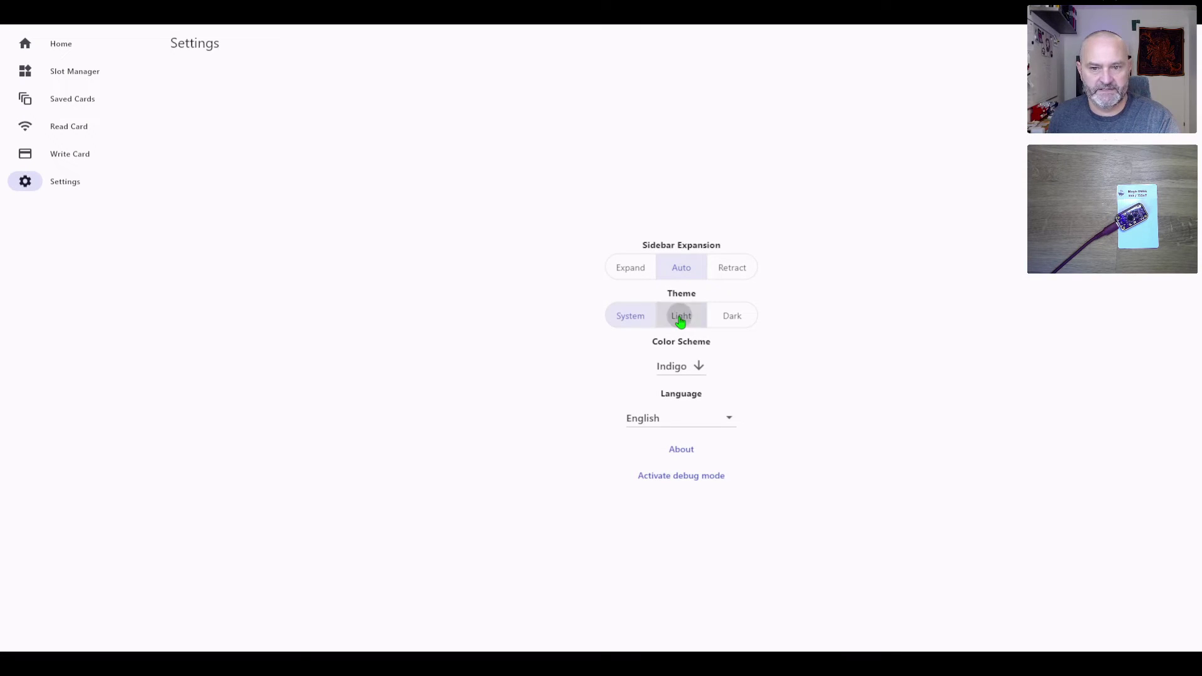
left_click(723, 321)
Cycle the colour scheme through Green, Purple and Default, finally settling on Blue.
left_click(698, 369)
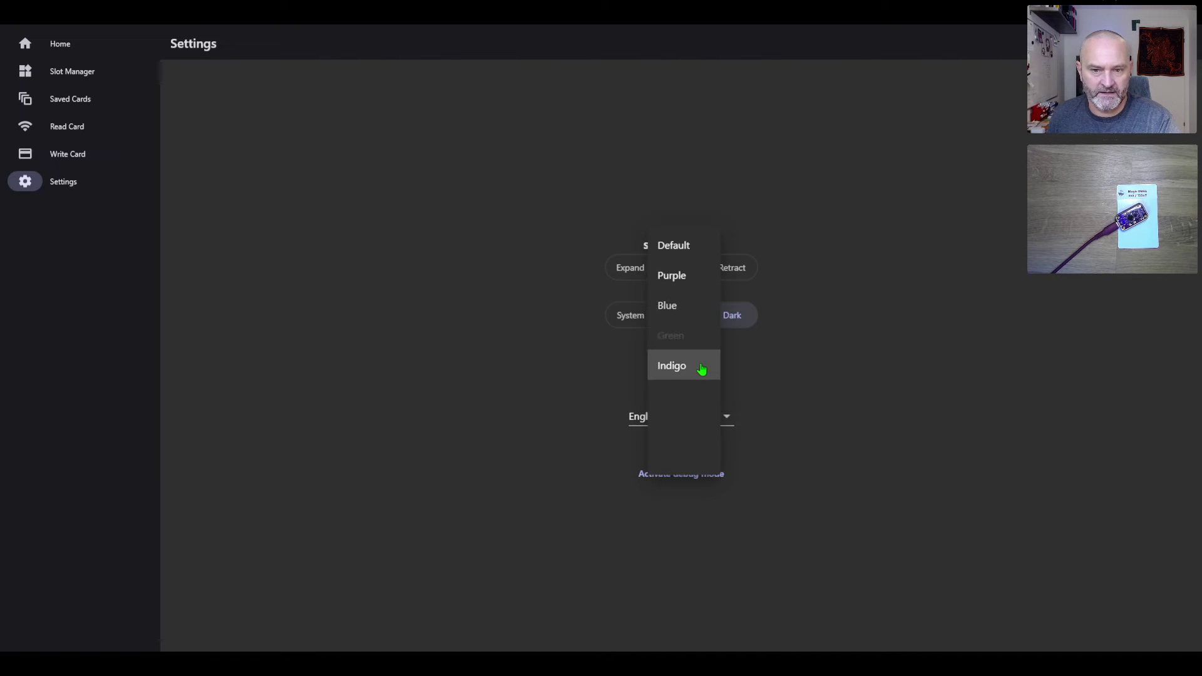
left_click(686, 337)
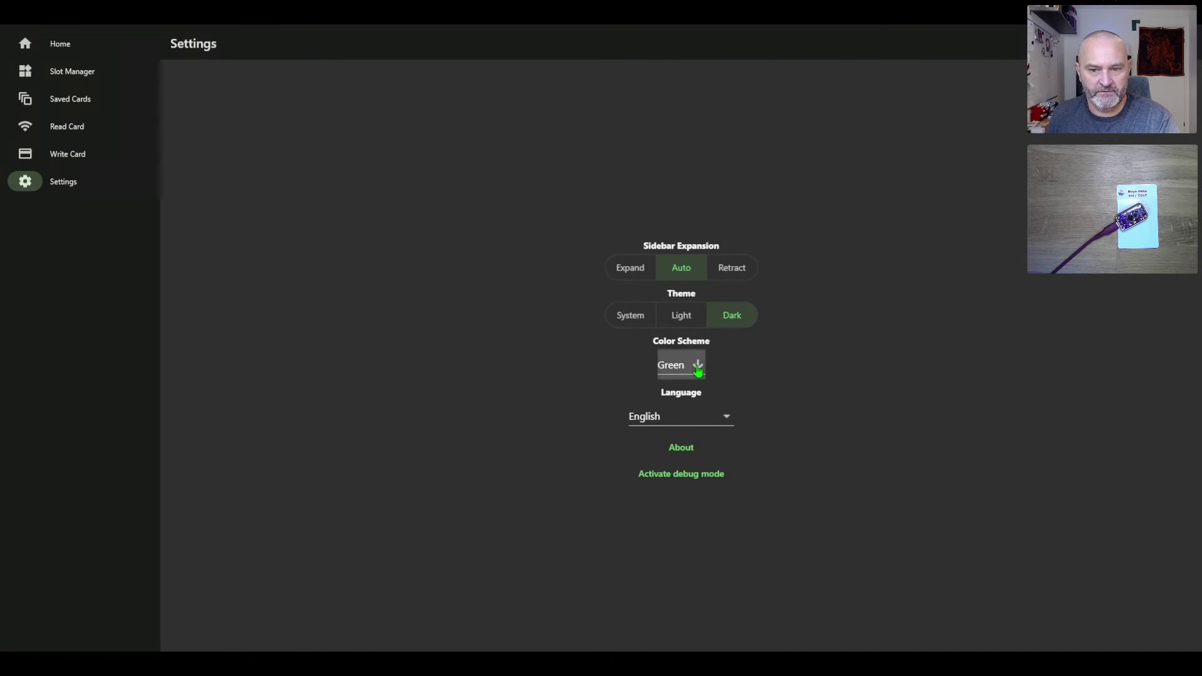
left_click(689, 367)
left_click(673, 310)
left_click(695, 370)
left_click(682, 336)
left_click(692, 363)
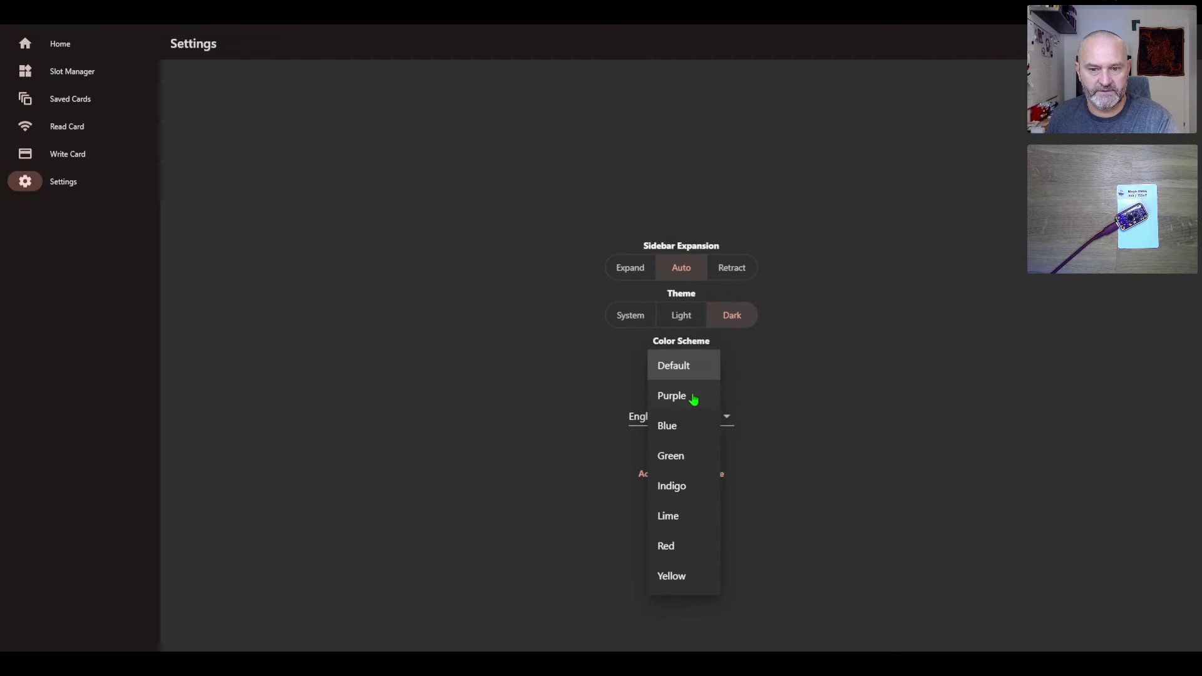
left_click(684, 431)
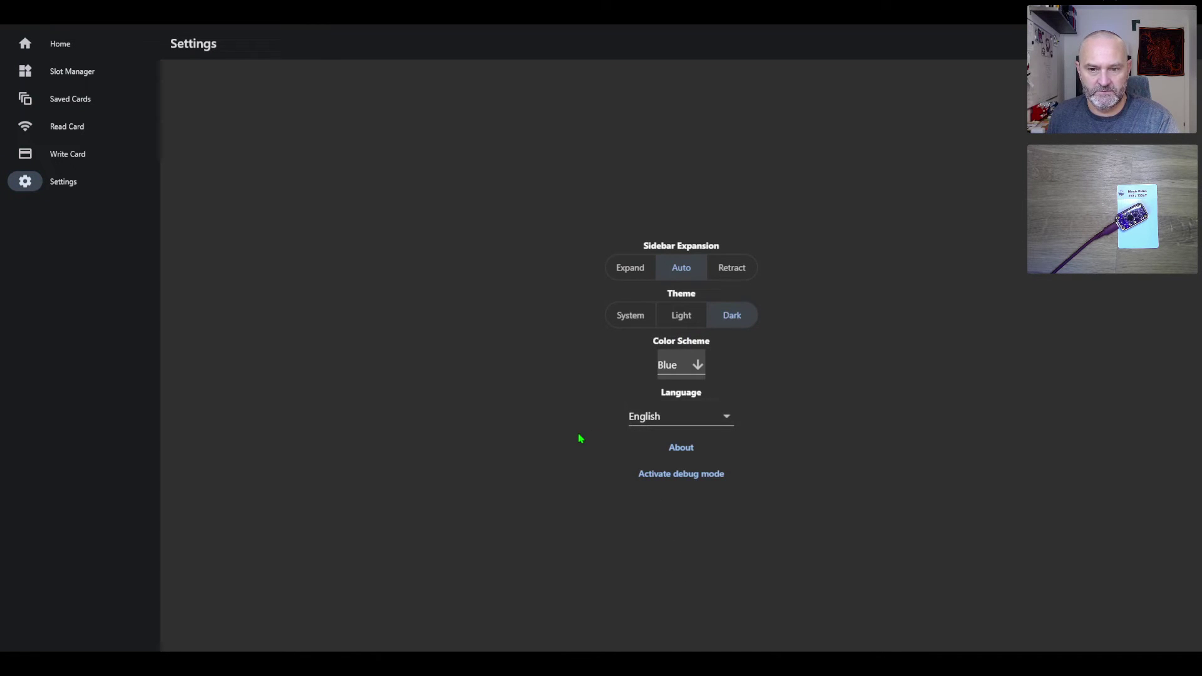
left_click(680, 448)
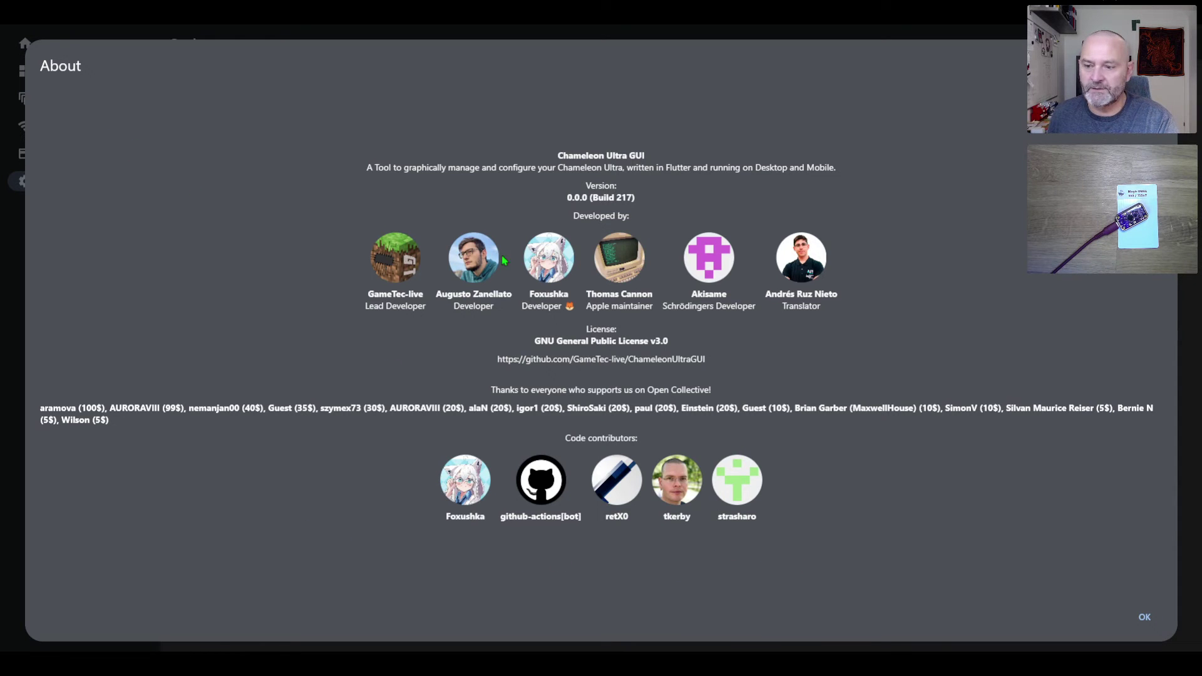
left_click(1141, 618)
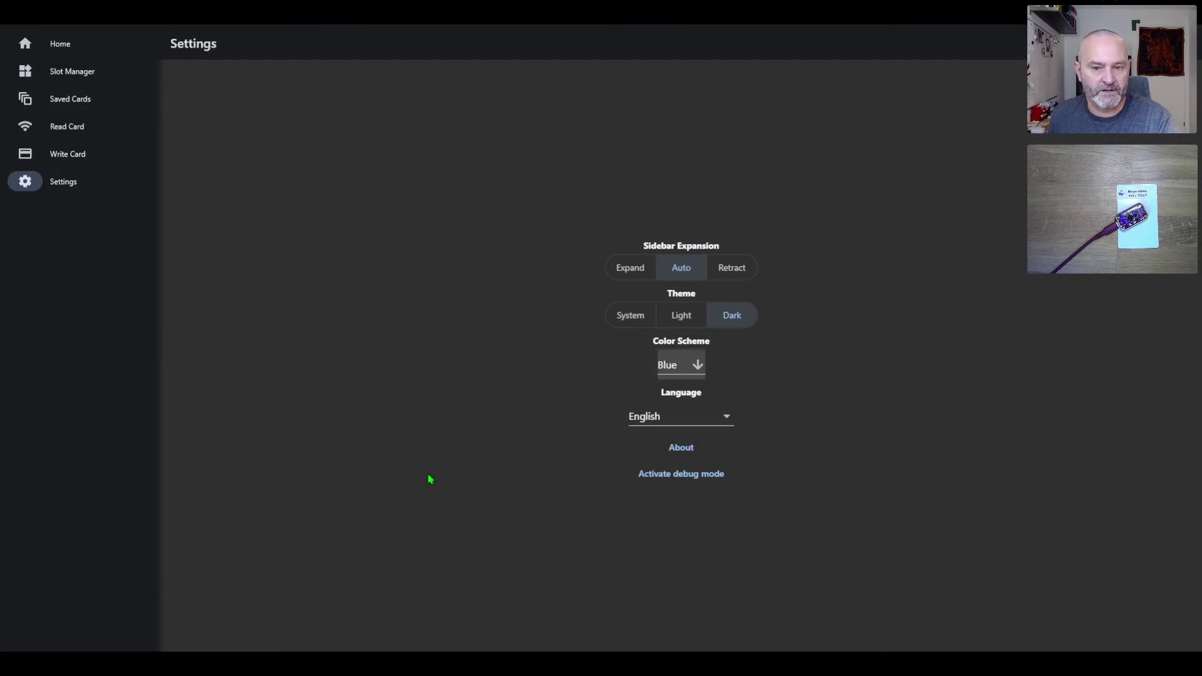
left_click(694, 478)
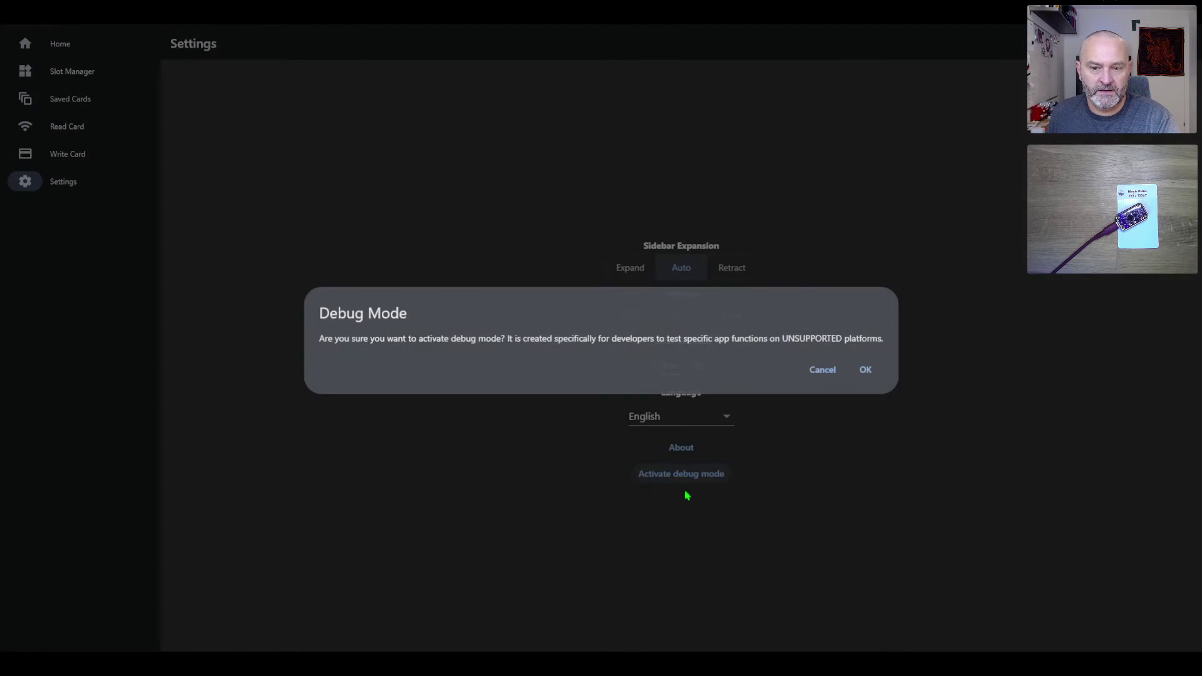
left_click(823, 372)
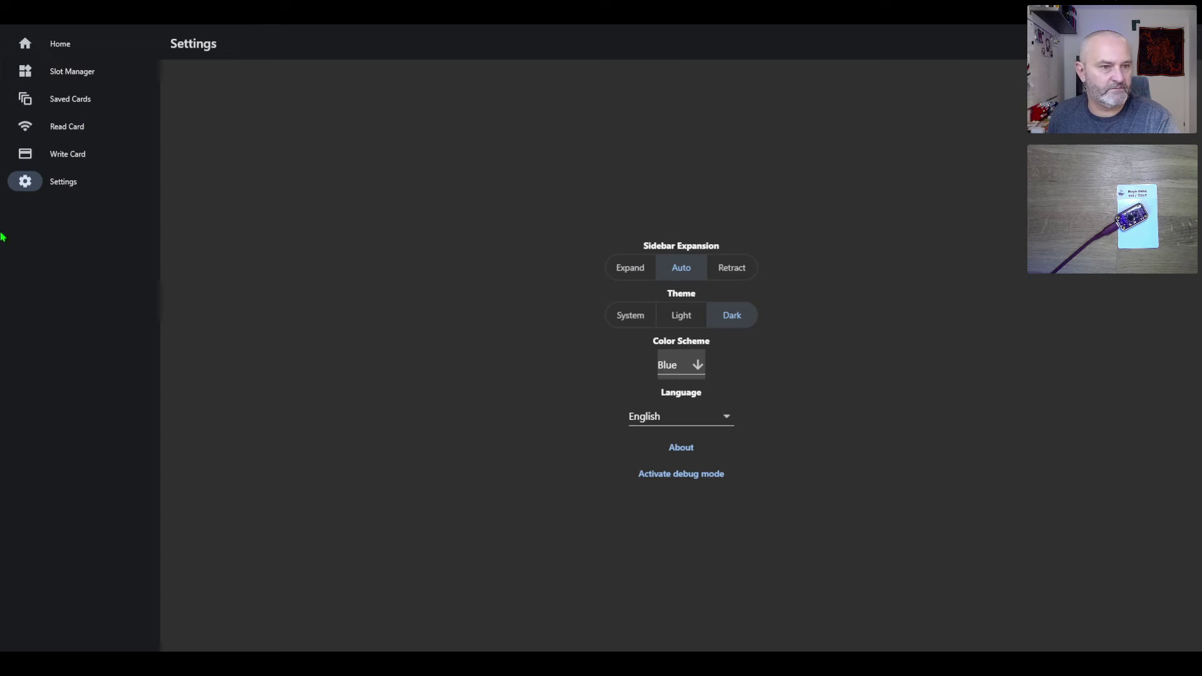
Inspect the demo LF and ndef message saved card details, then show the eight-slot Slot Manager.
left_click(63, 109)
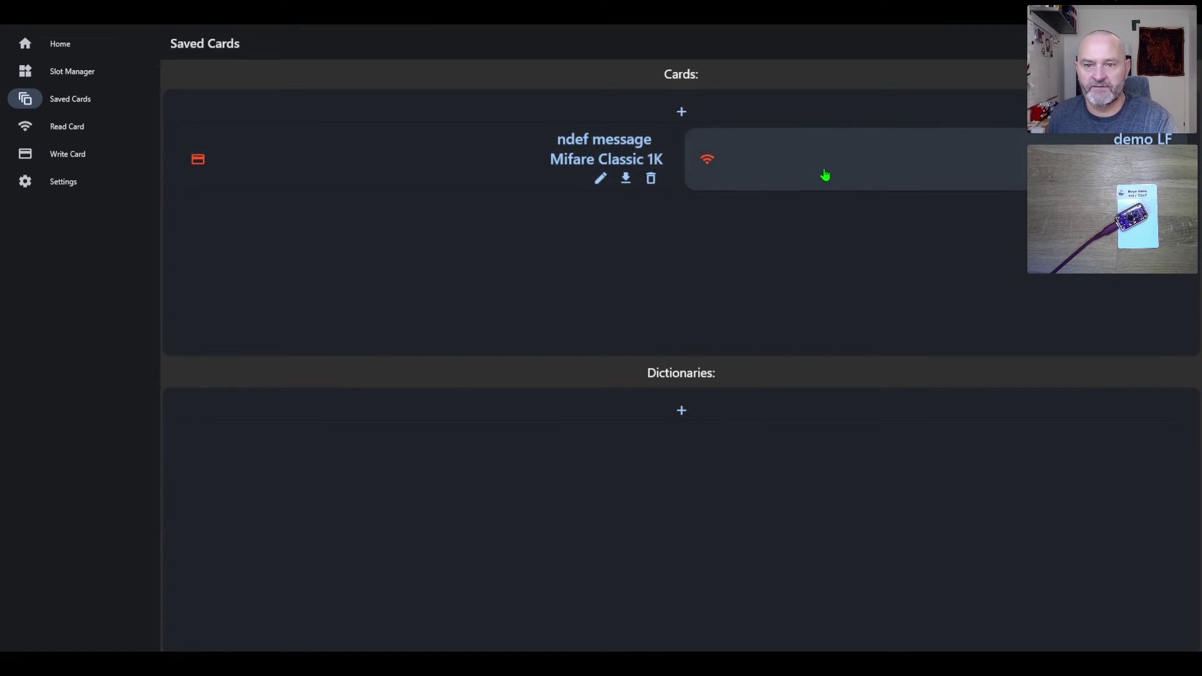
left_click(808, 182)
left_click(407, 300)
left_click(384, 180)
left_click(371, 274)
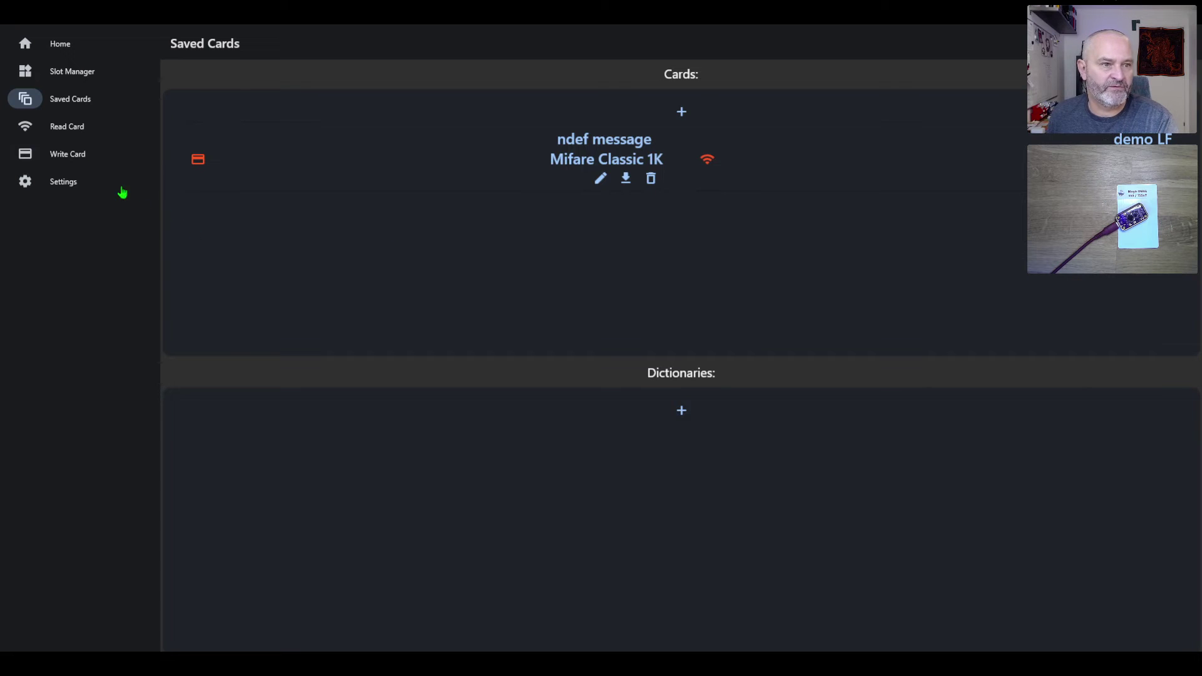
left_click(74, 71)
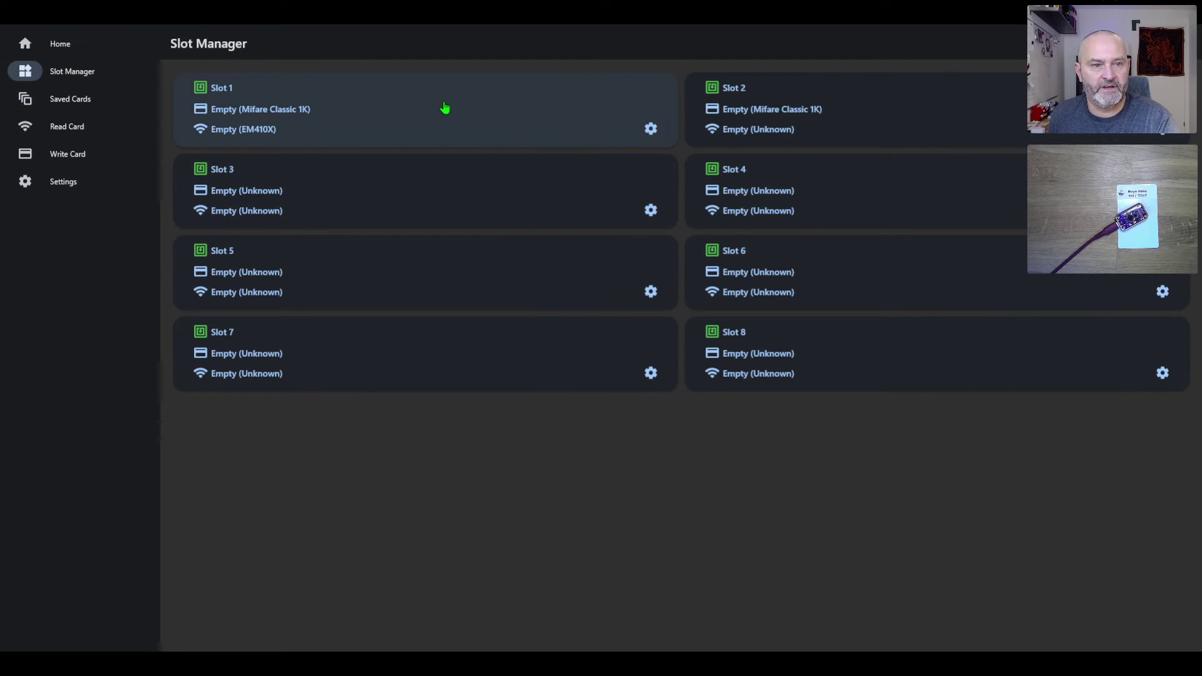
Pick saved cards for Slot 1 from the search list, loading demo LF as its LF card.
left_click(444, 107)
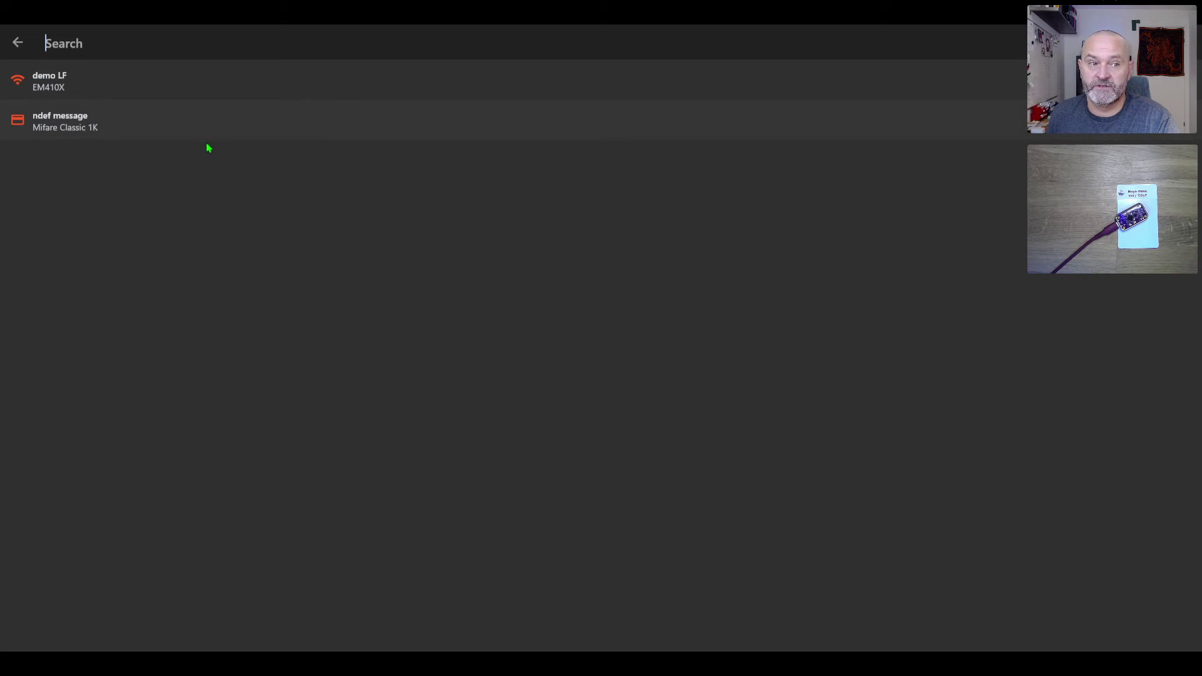
key("Escape")
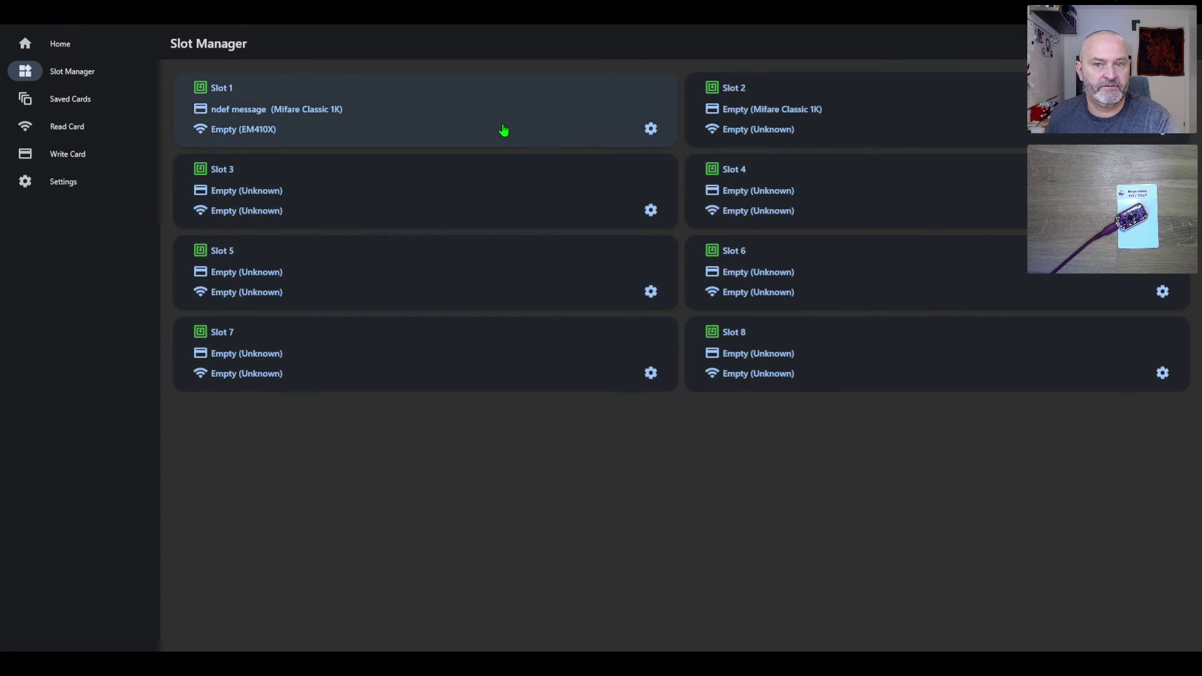
left_click(413, 122)
left_click(370, 78)
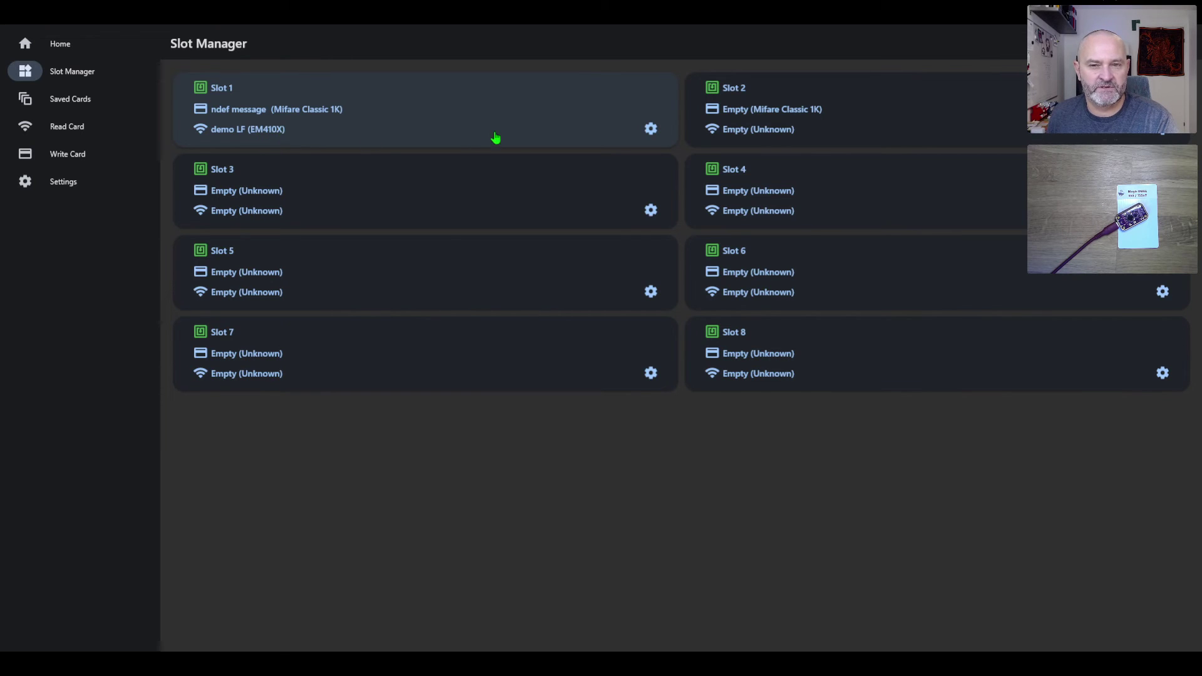
left_click(652, 130)
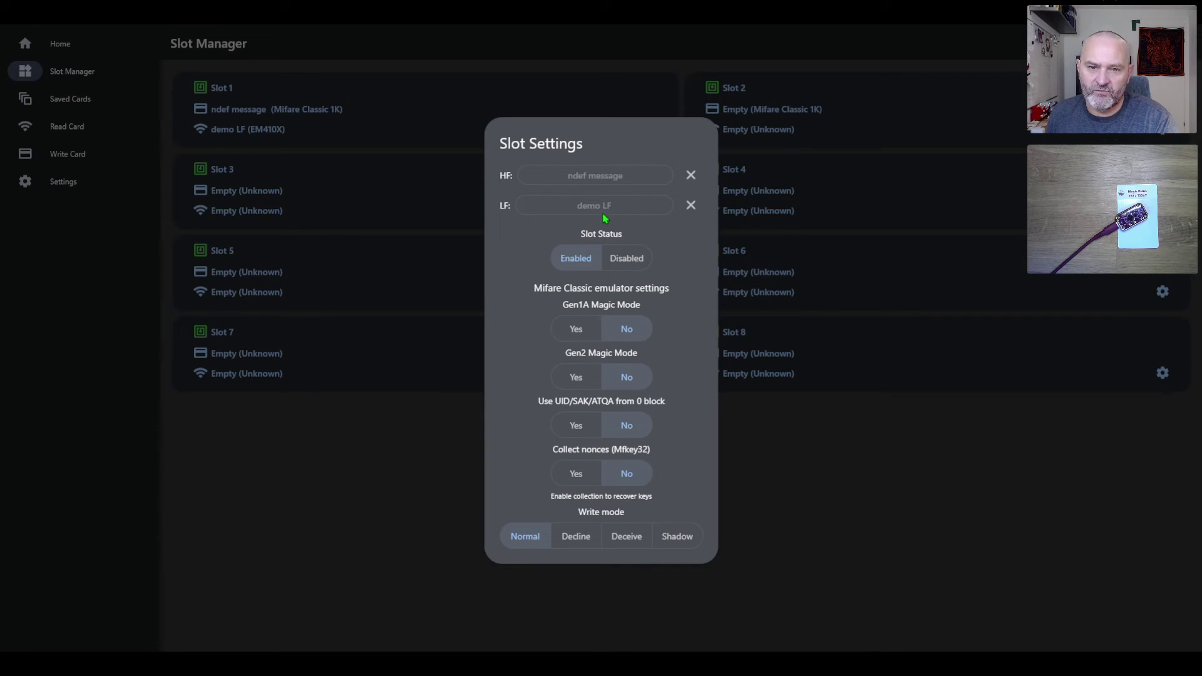
left_click(407, 494)
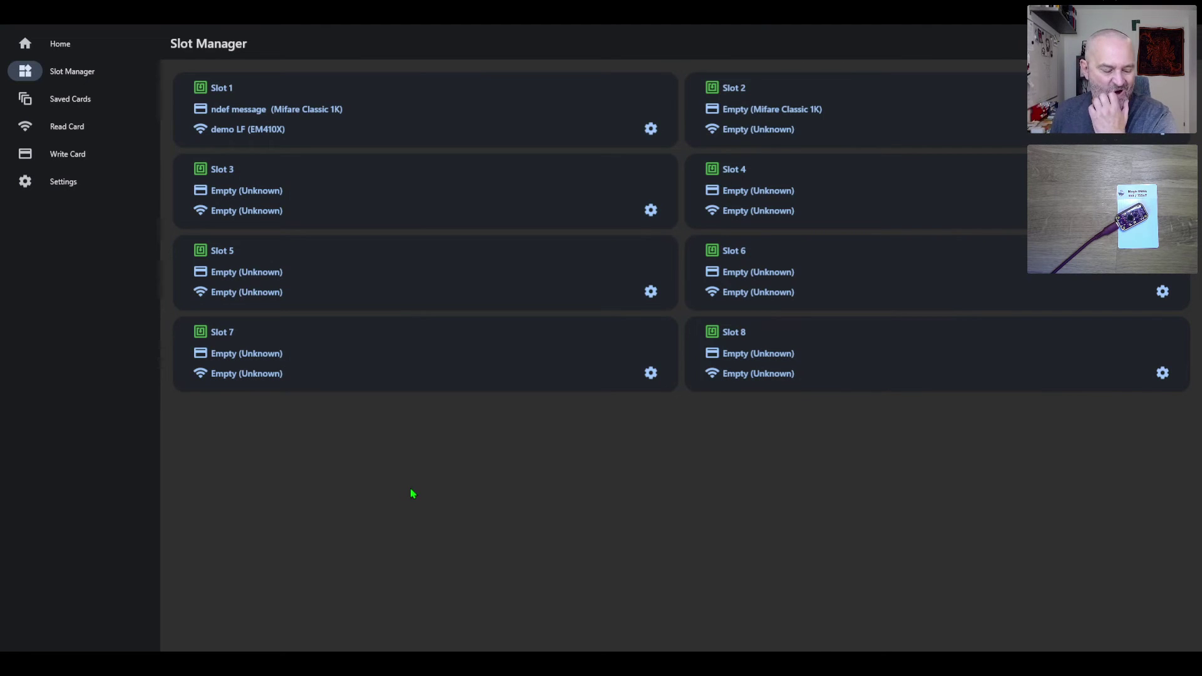
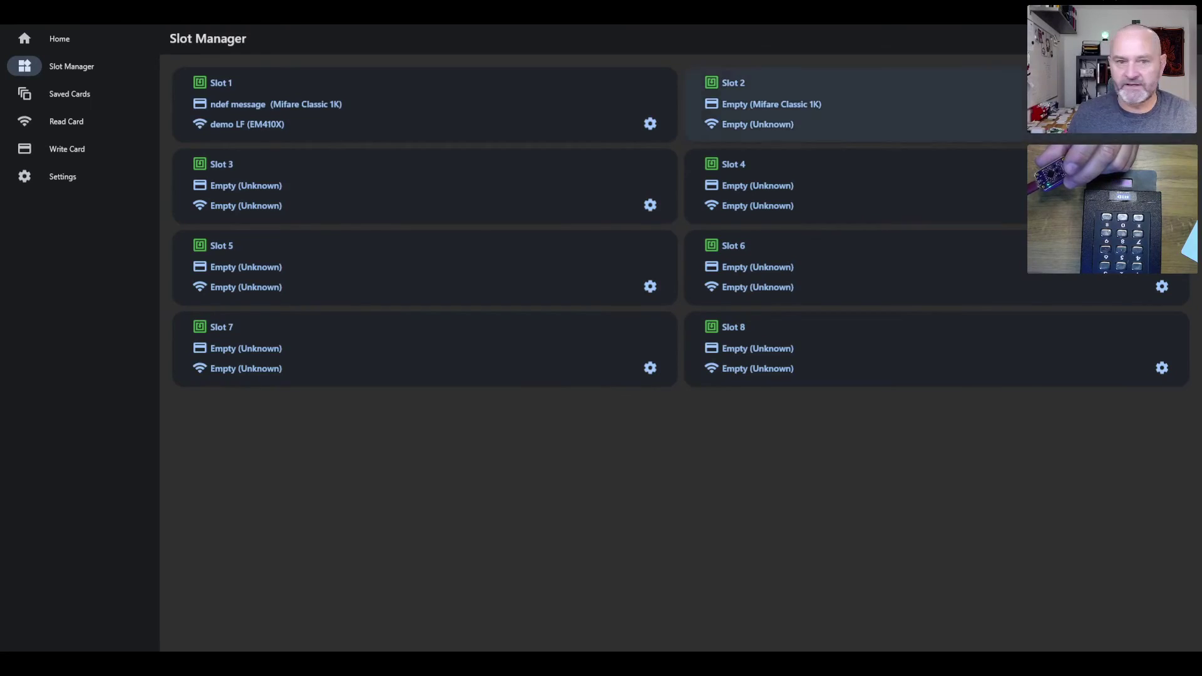
Clear Slot 1's LF field in Slot Settings, leaving LF Empty and the ndef message HF card intact.
left_click(650, 123)
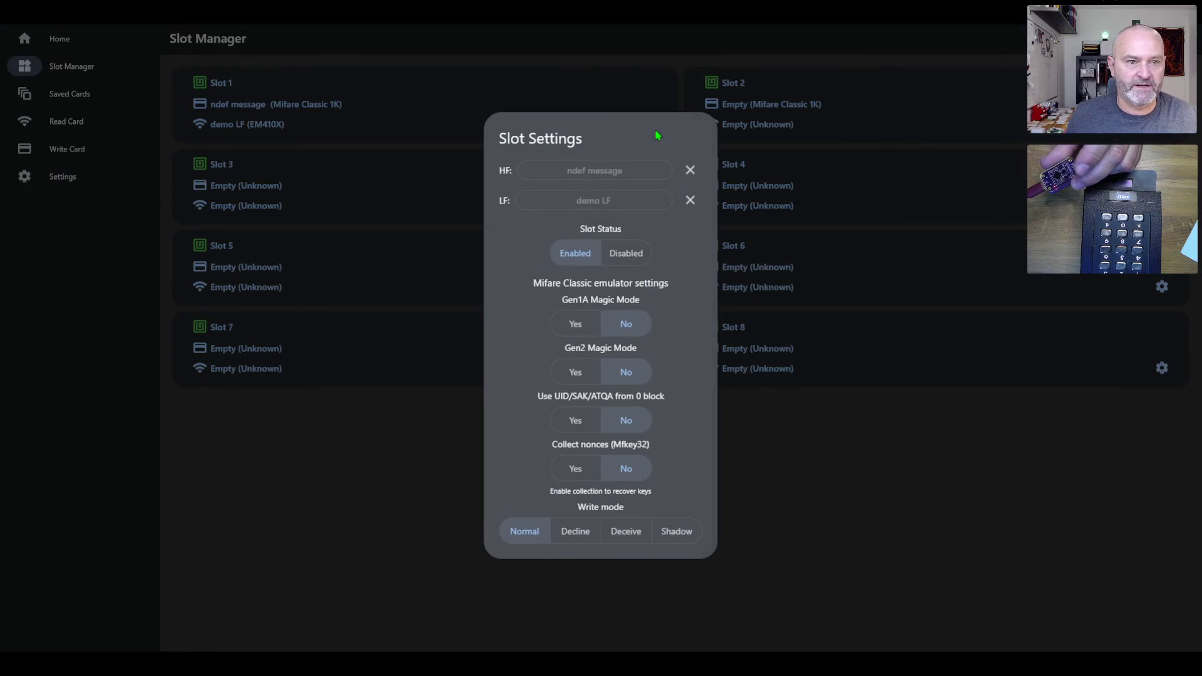
left_click(690, 200)
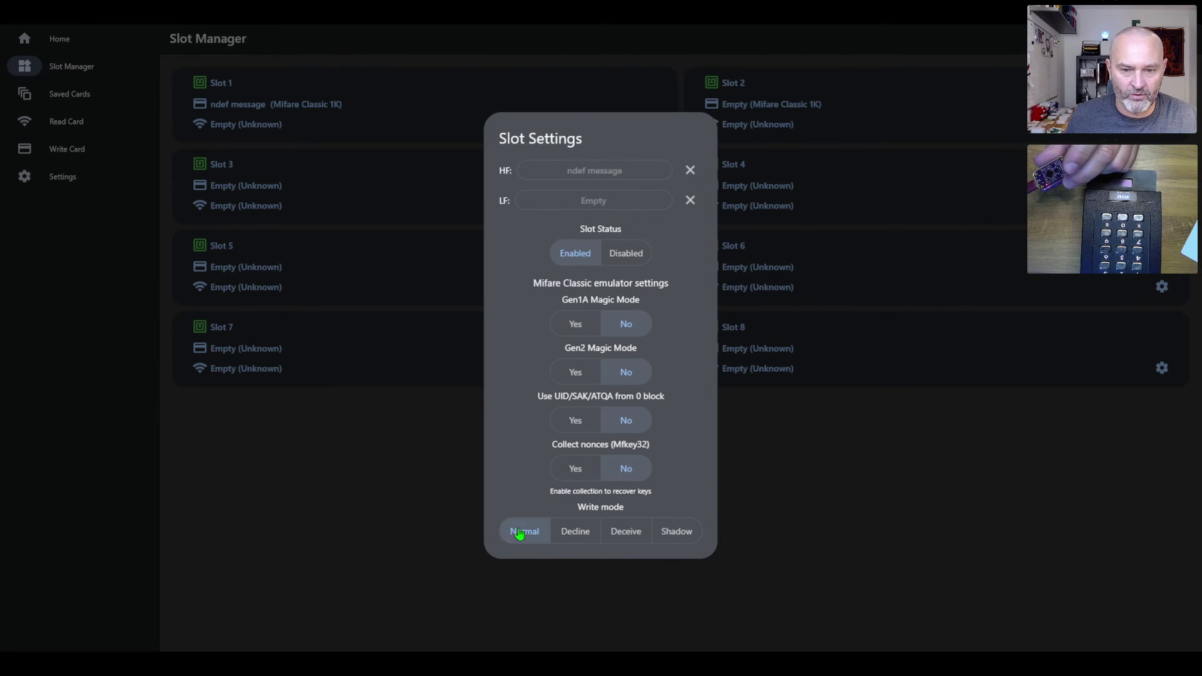
left_click(386, 499)
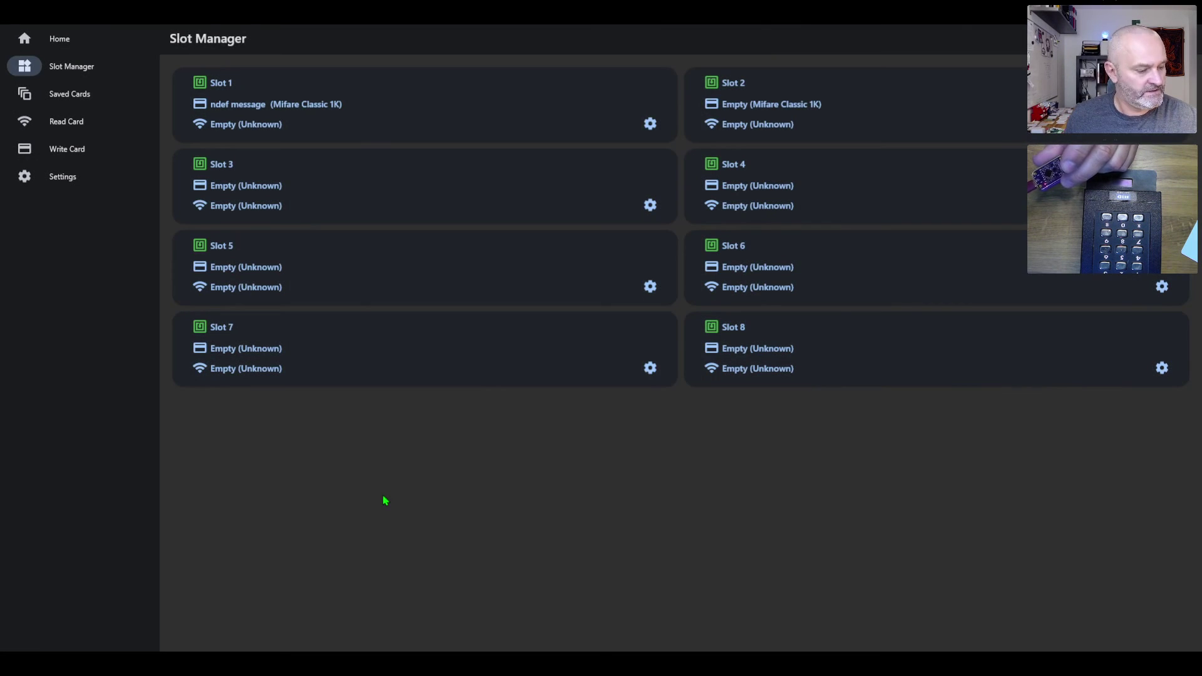
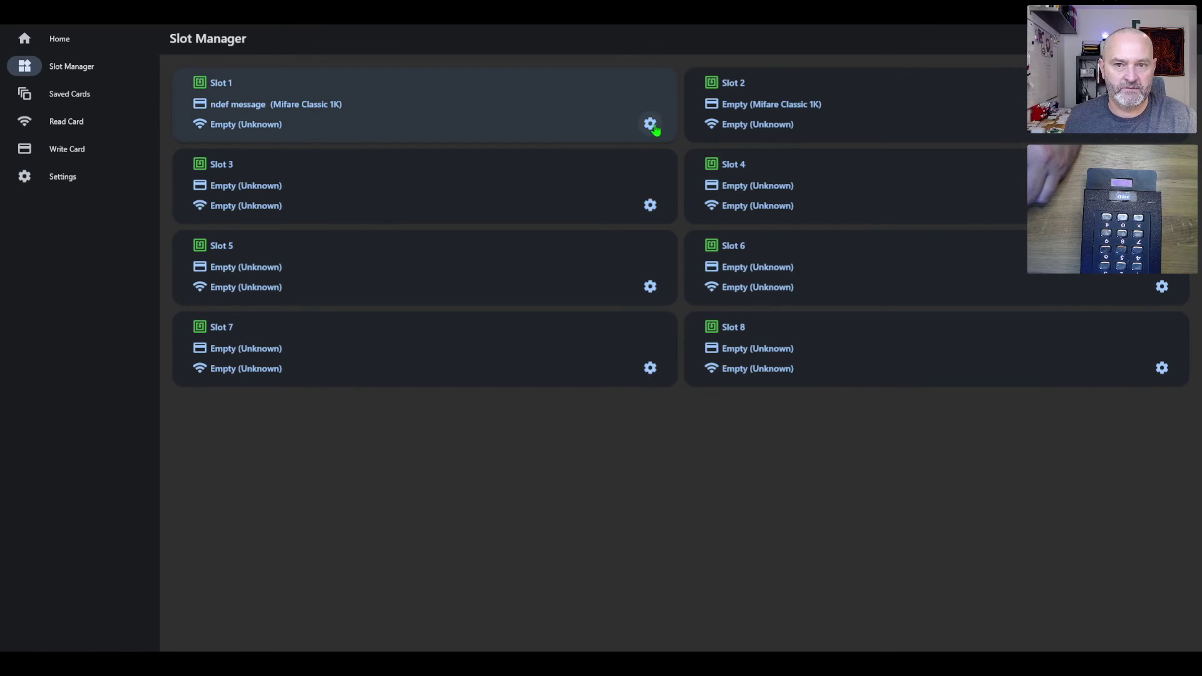
Assign the 'ndef message' card to Slot 1's HF side from the card list.
left_click(652, 125)
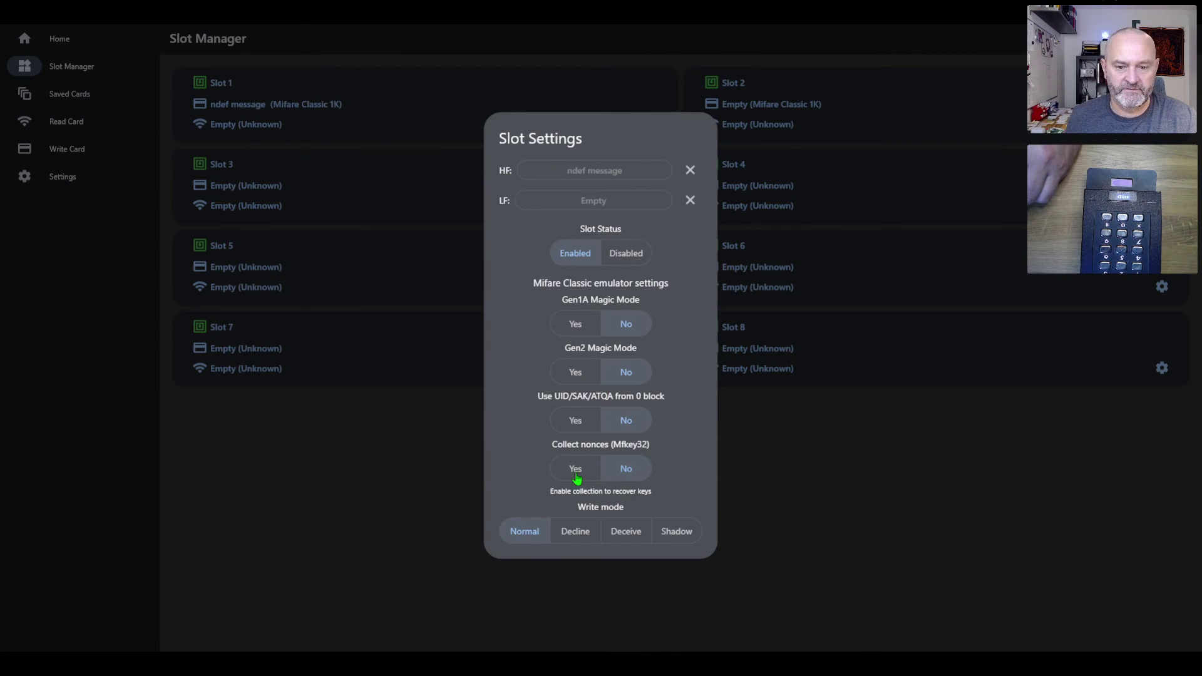
left_click(318, 491)
left_click(301, 105)
left_click(17, 37)
left_click(308, 111)
left_click(48, 122)
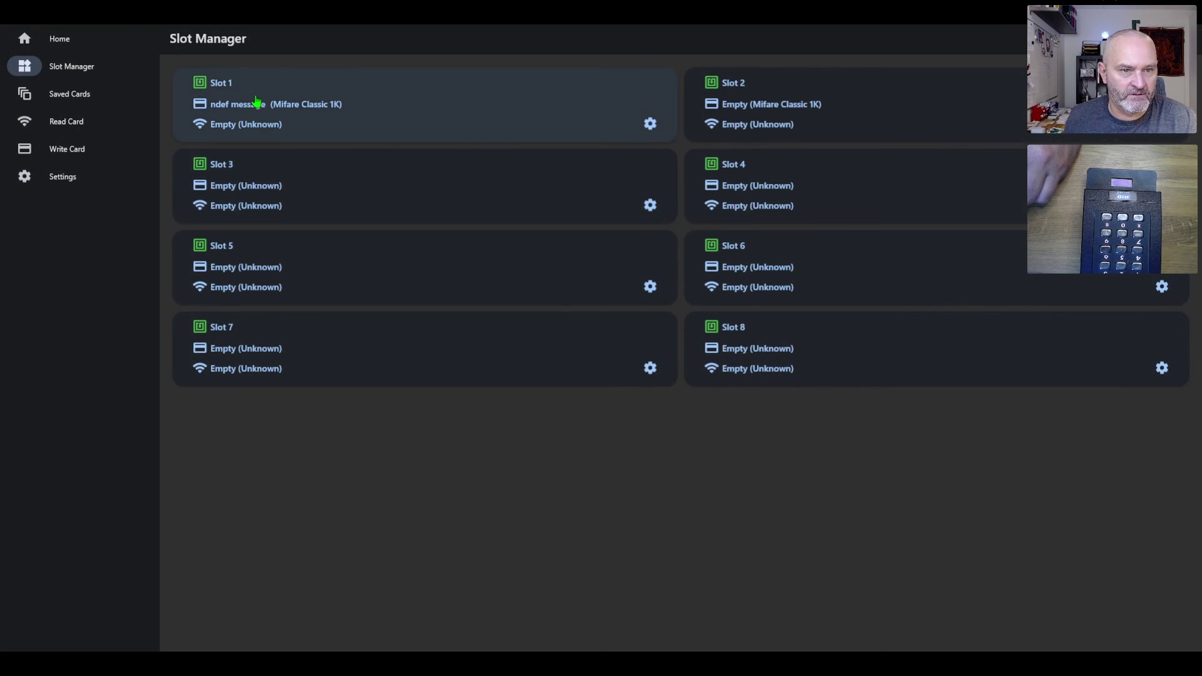
Review the saved 'ndef message' and 'demo LF' card details, then return to the slot overview.
left_click(72, 96)
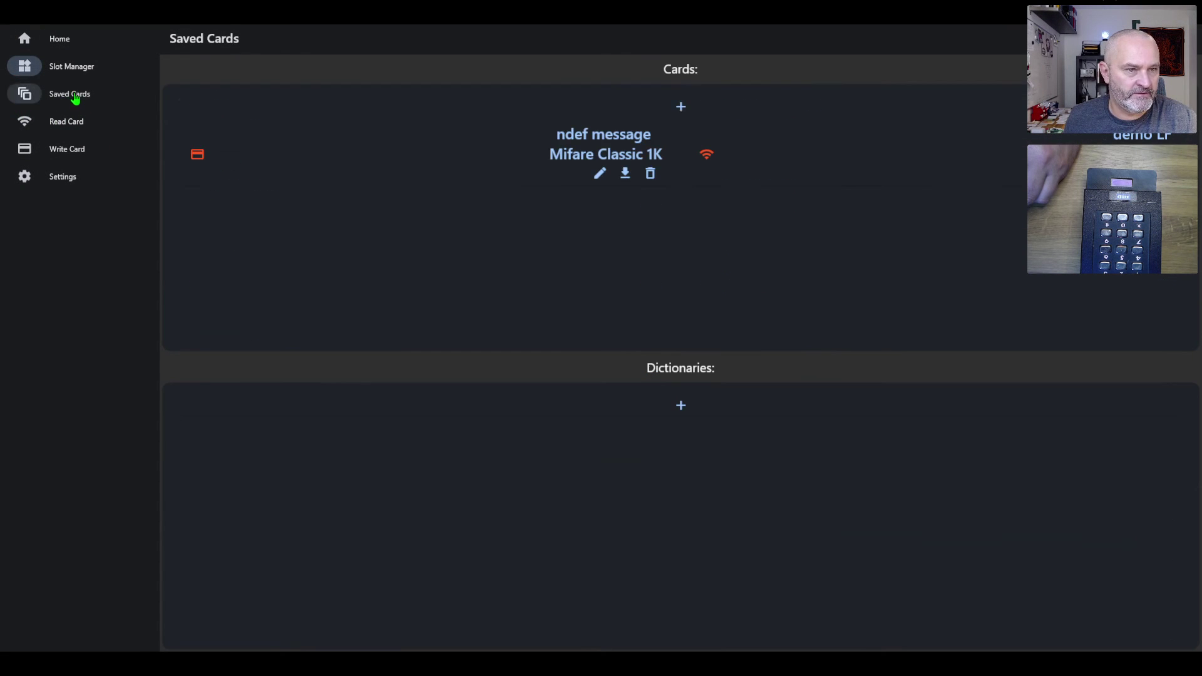
left_click(571, 139)
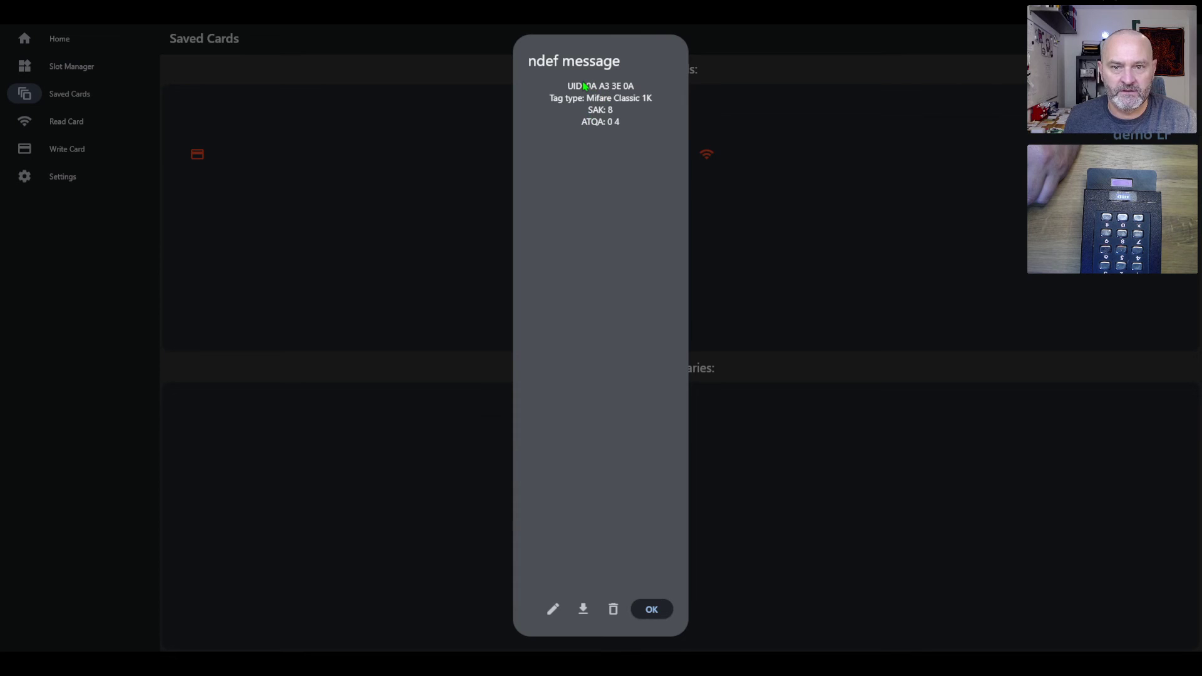
left_click(420, 224)
left_click(606, 128)
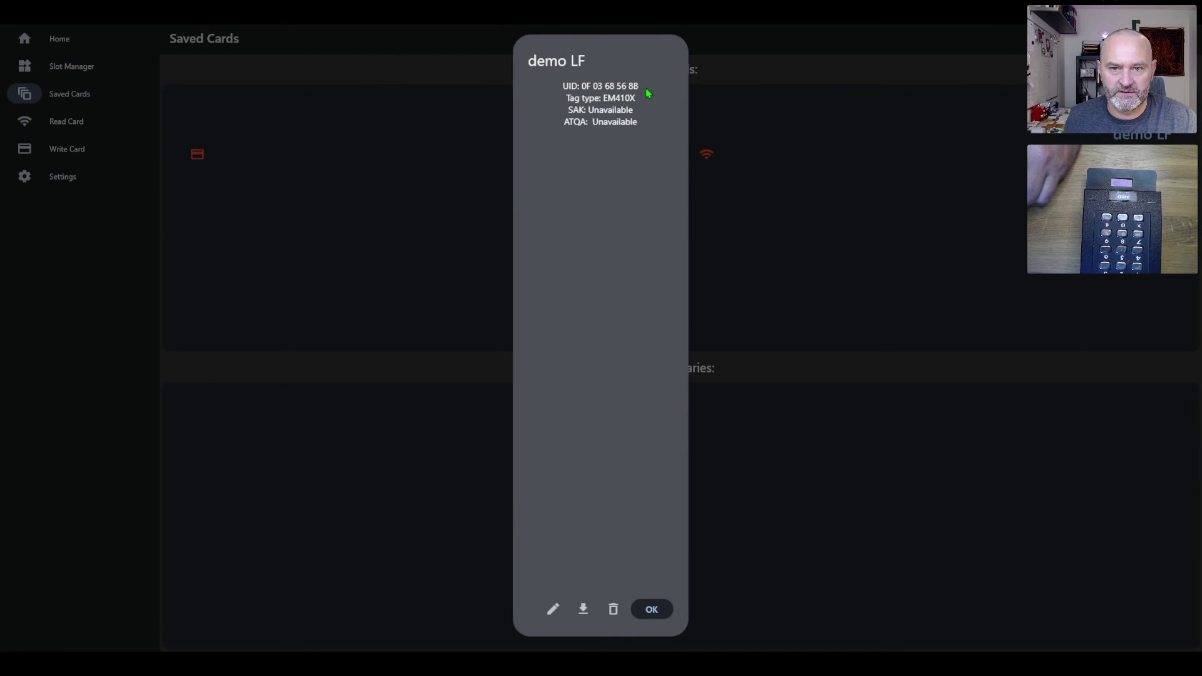
left_click(377, 312)
left_click(58, 70)
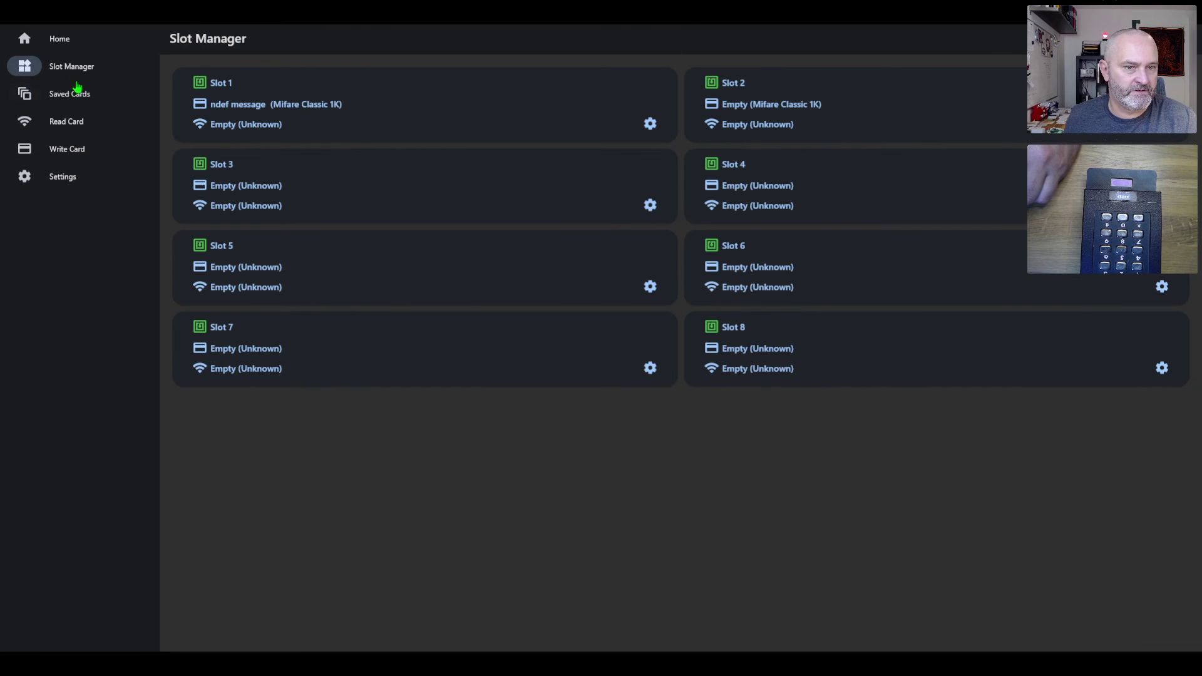
Reassign 'ndef message' to Slot 1, then clear its HF card in the slot settings.
left_click(423, 110)
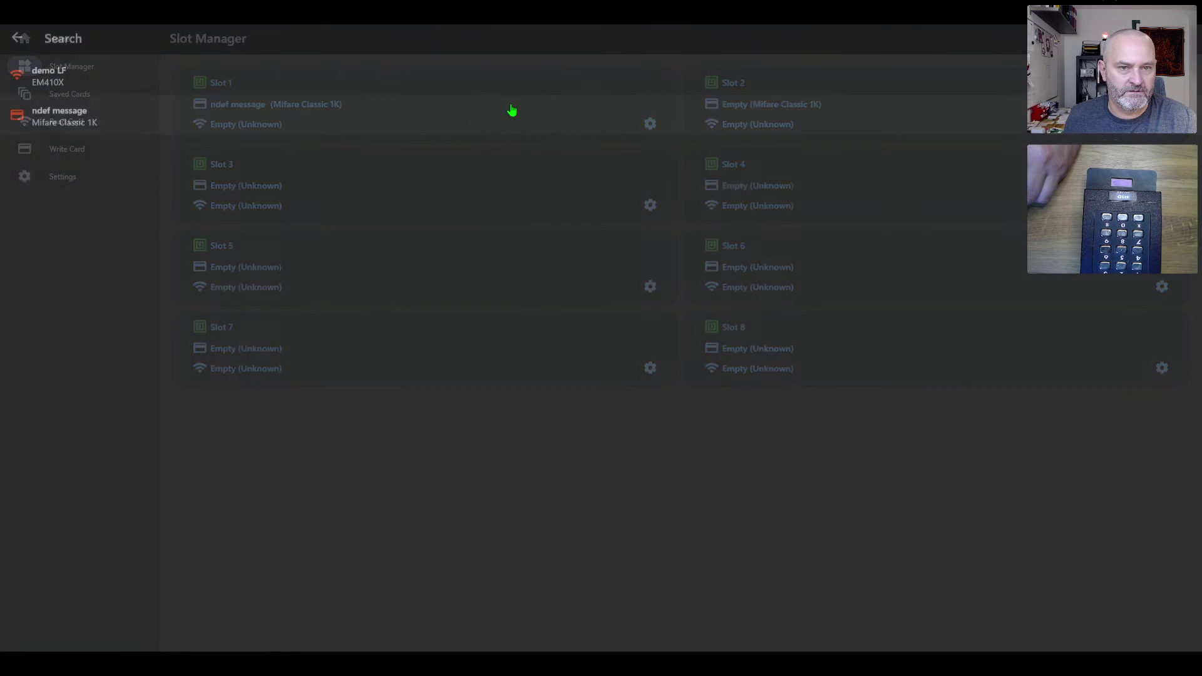
left_click(502, 118)
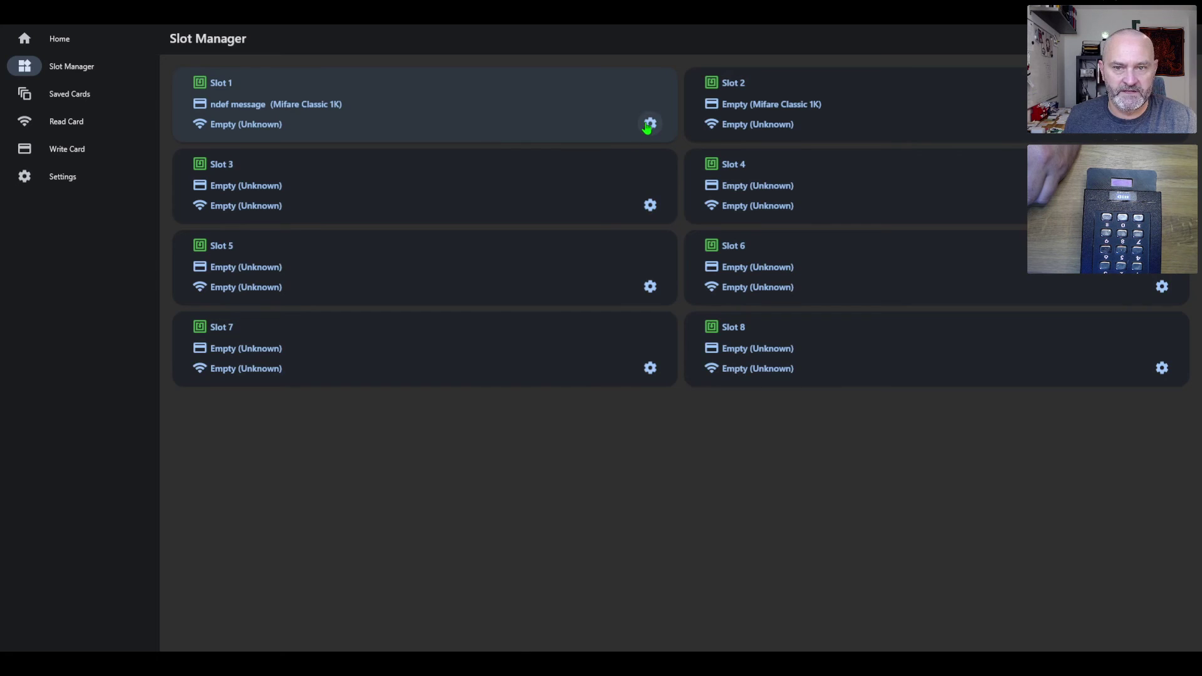
left_click(650, 125)
left_click(690, 171)
left_click(388, 479)
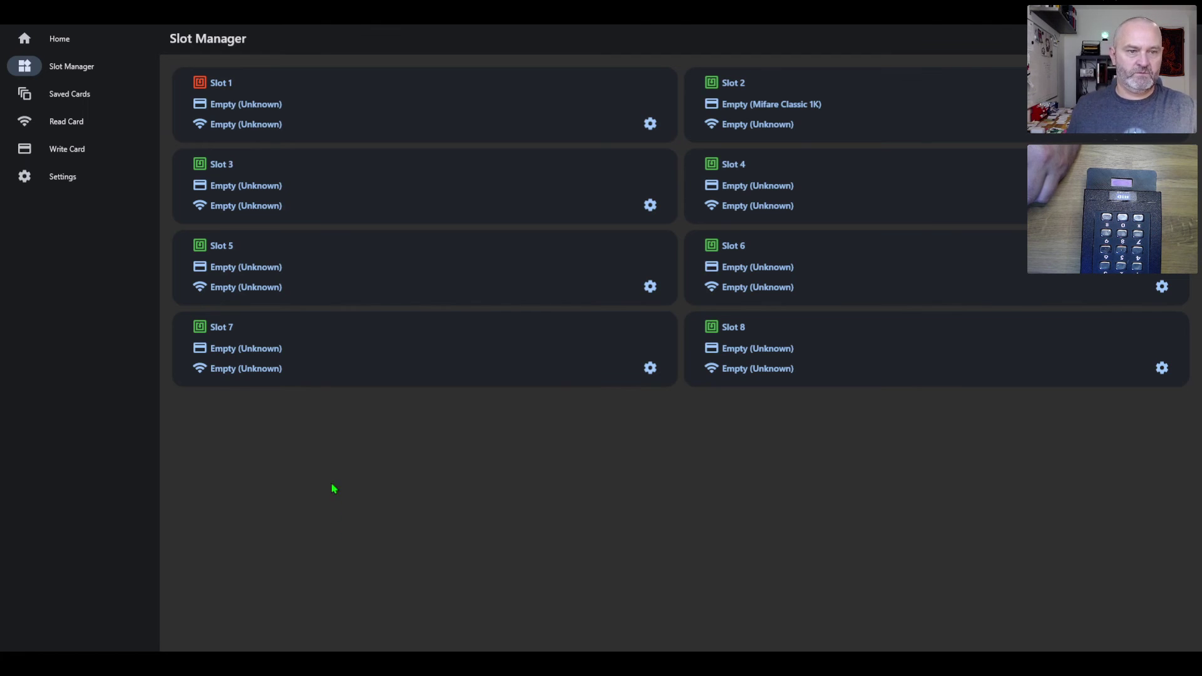
Set Slot 1's Slot Status to Enabled in its slot settings.
left_click(650, 124)
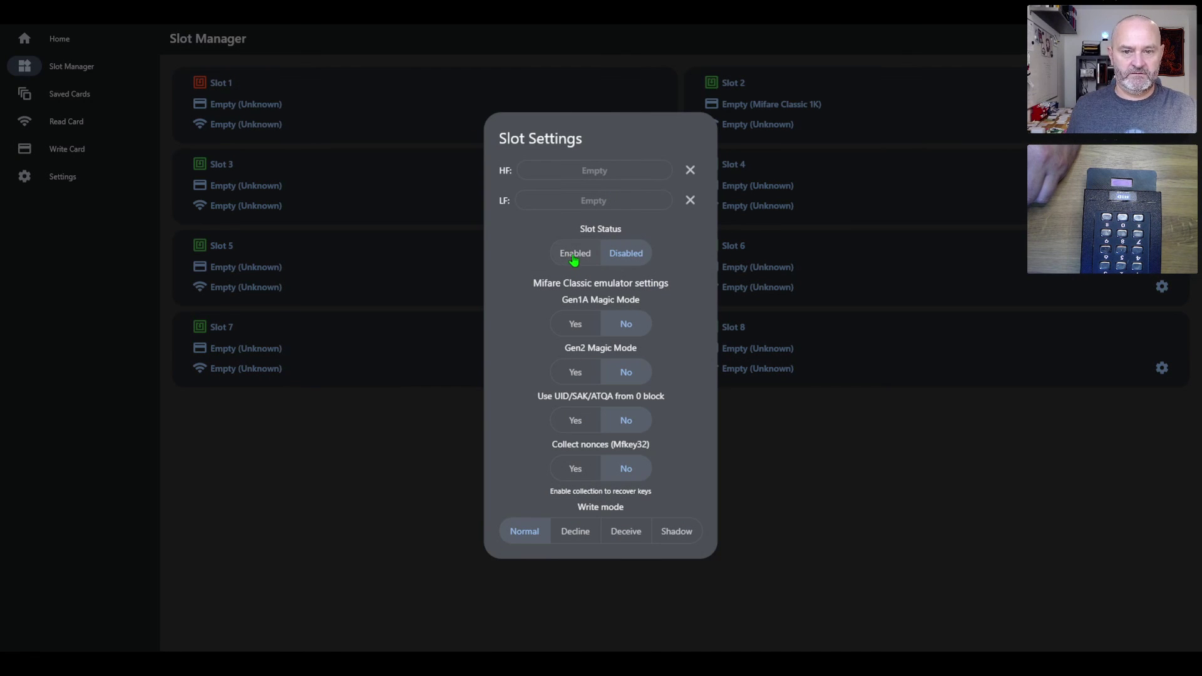
left_click(575, 257)
left_click(380, 492)
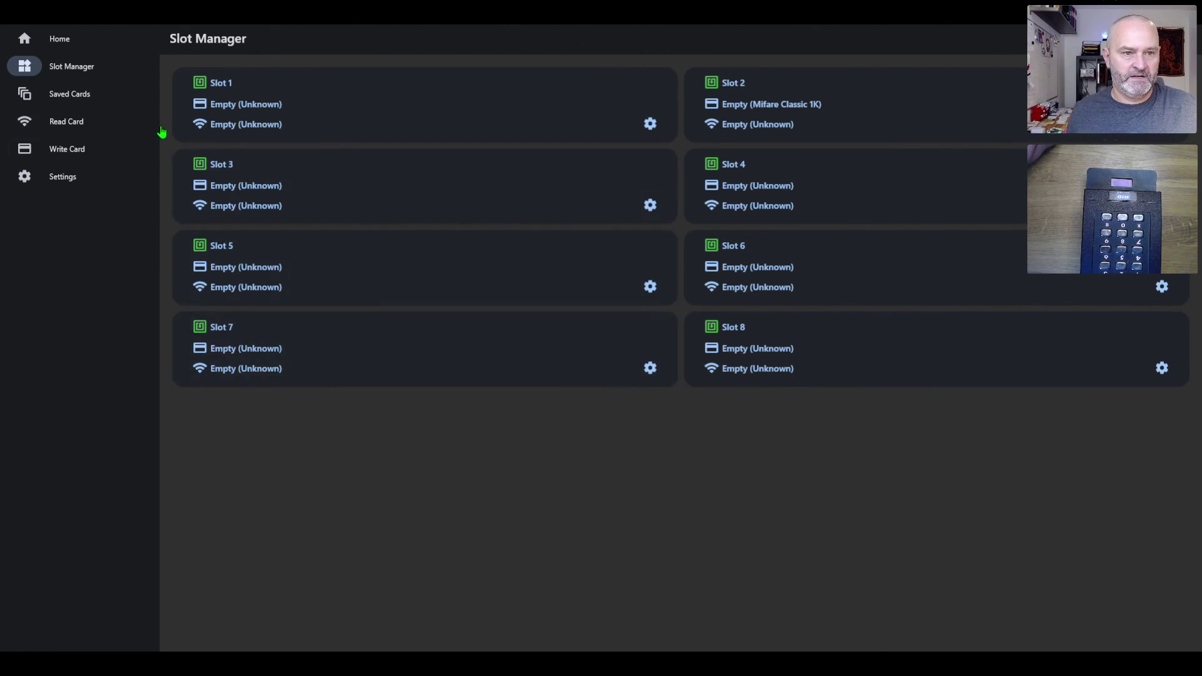
Assign 'ndef message' to Slot 1's HF side and 'demo LF' to its LF side.
left_click(306, 108)
left_click(86, 78)
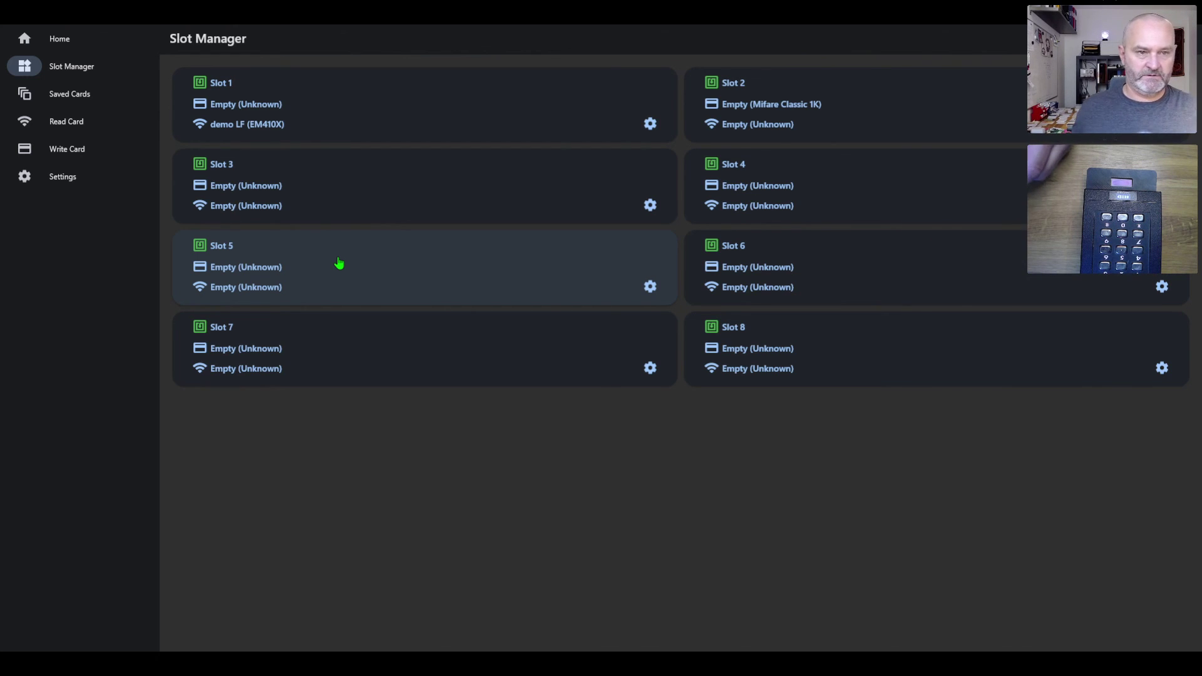
left_click(340, 131)
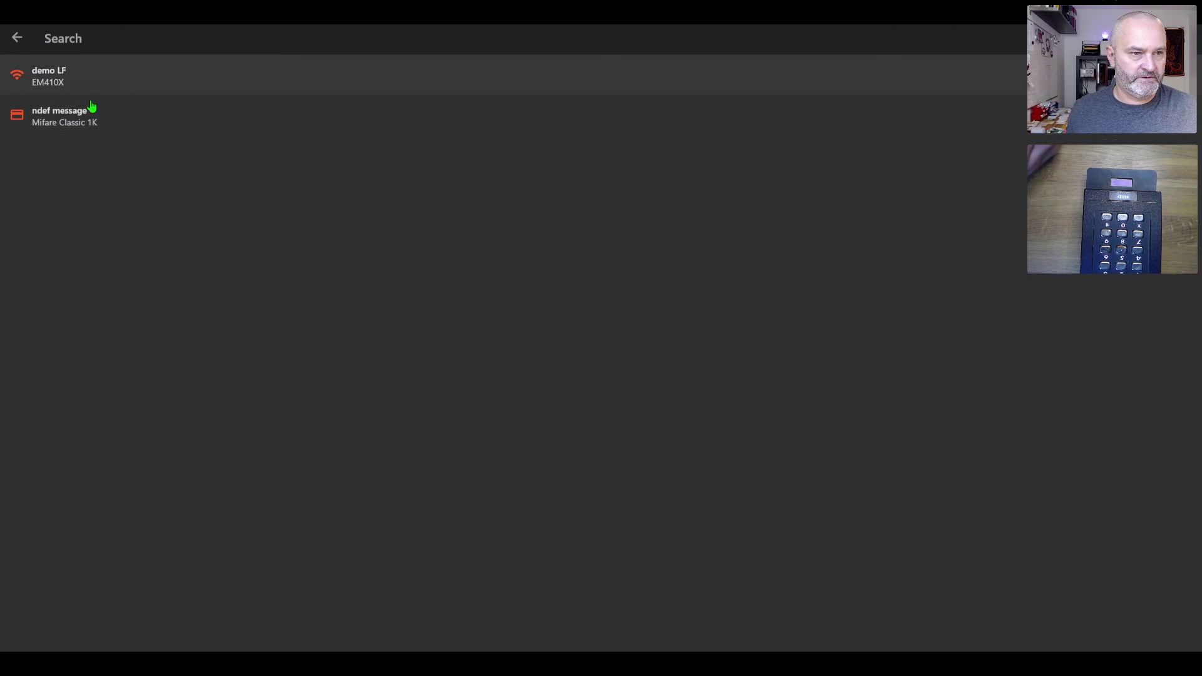
left_click(104, 122)
left_click(293, 128)
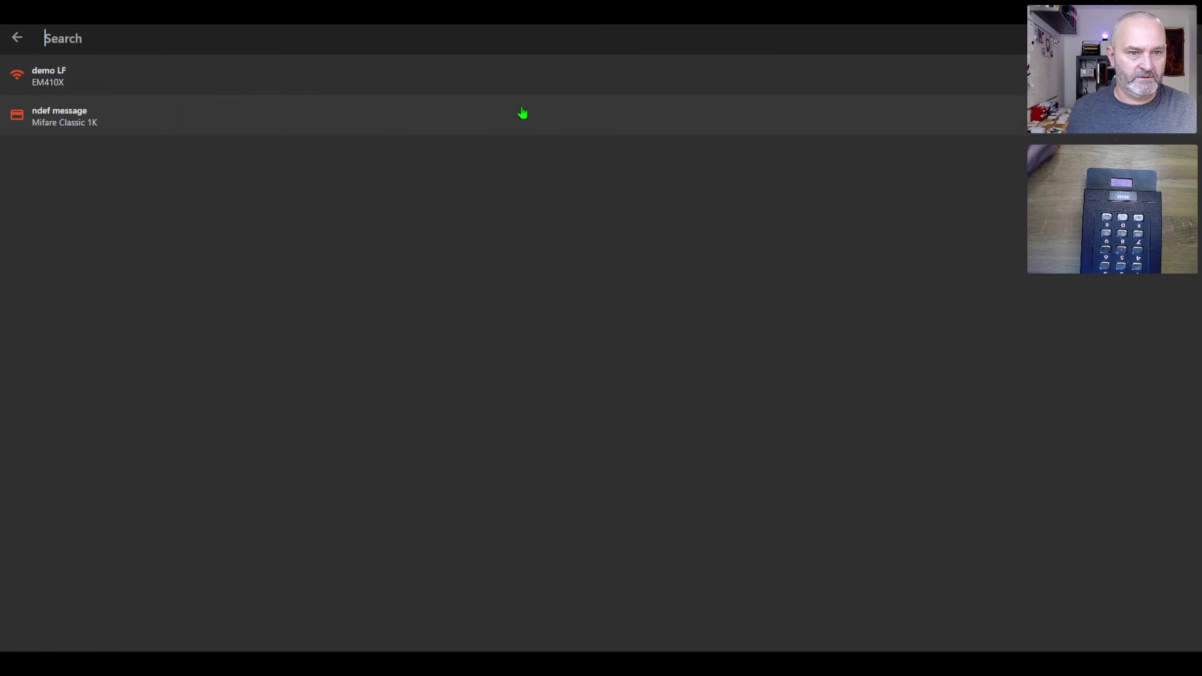
left_click(56, 75)
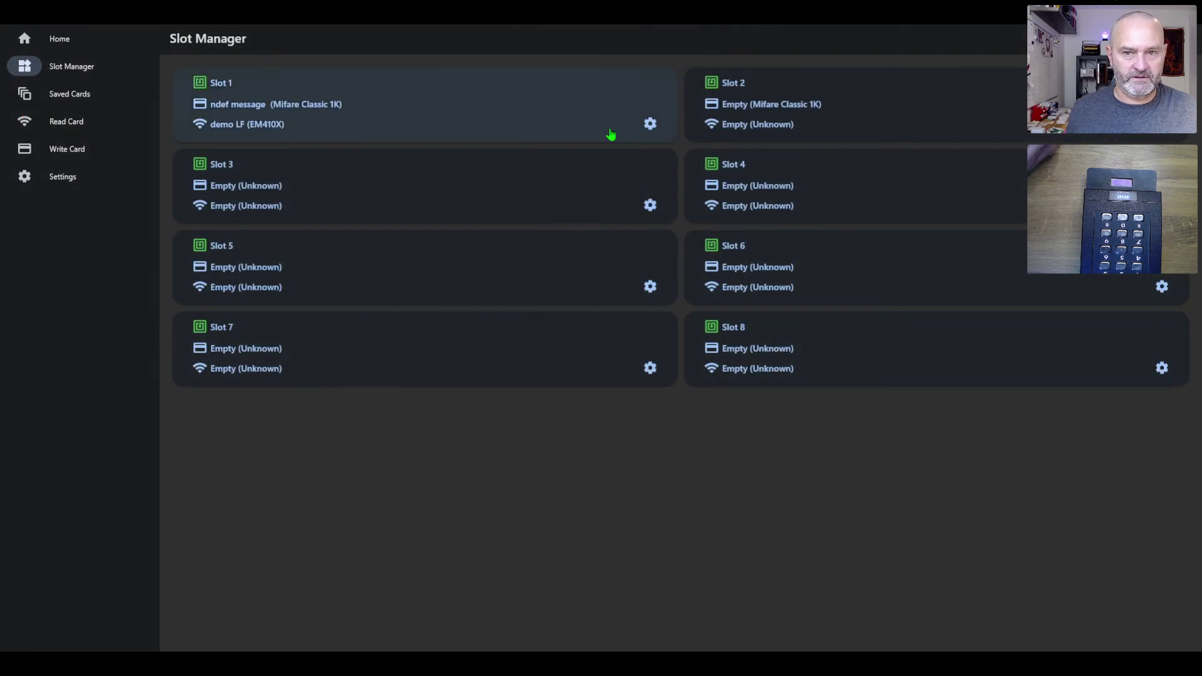
Clear Slot 1's LF card in the slot settings.
left_click(649, 124)
left_click(692, 202)
left_click(404, 491)
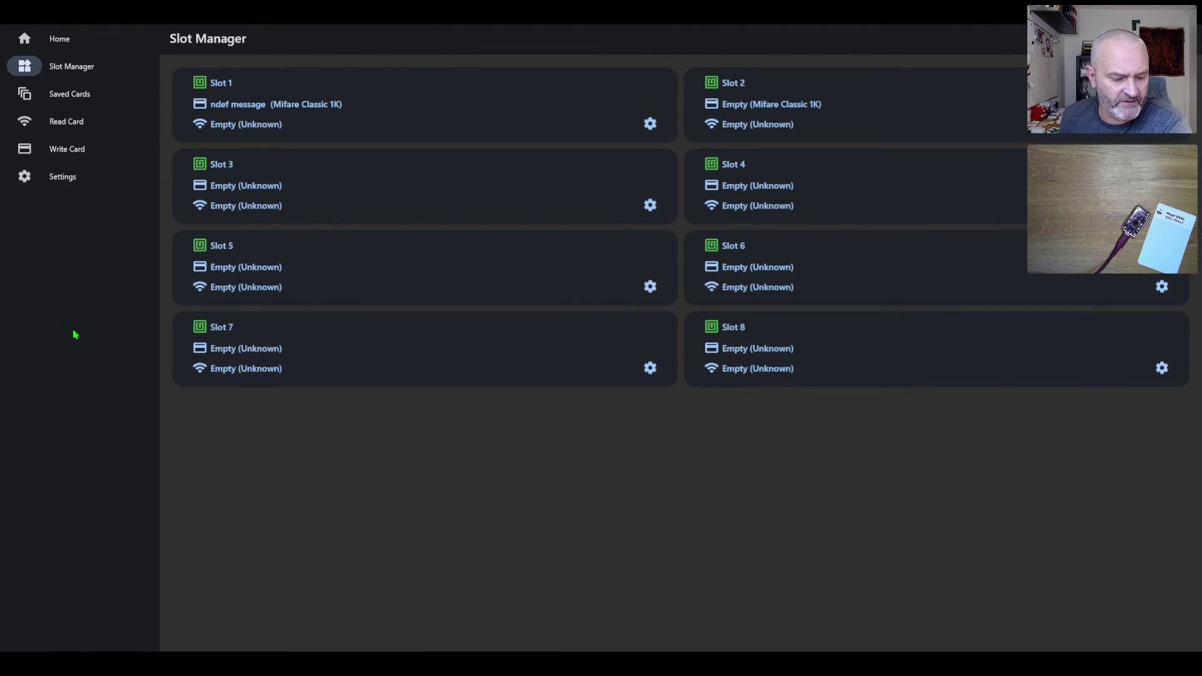
Show the Home page reporting 2 of 8 slots used and firmware 1.0 (47aed37).
left_click(56, 38)
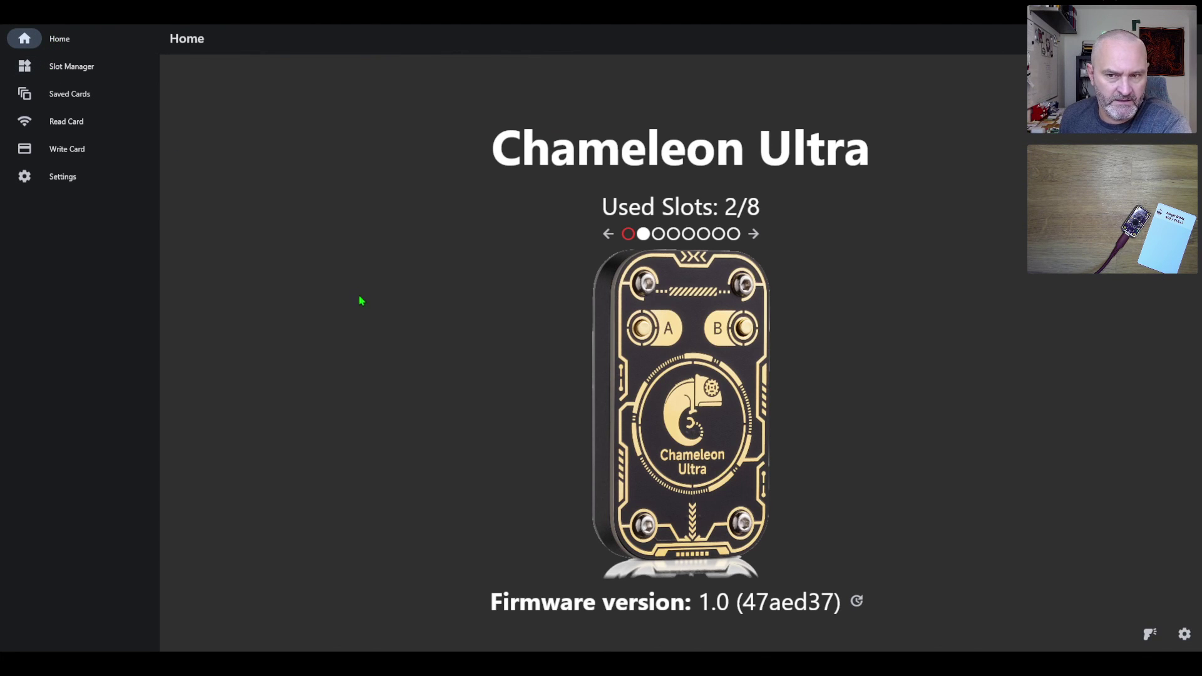
Return to the Slot Manager, where Slot 1 holds the 'ndef message' card.
left_click(50, 66)
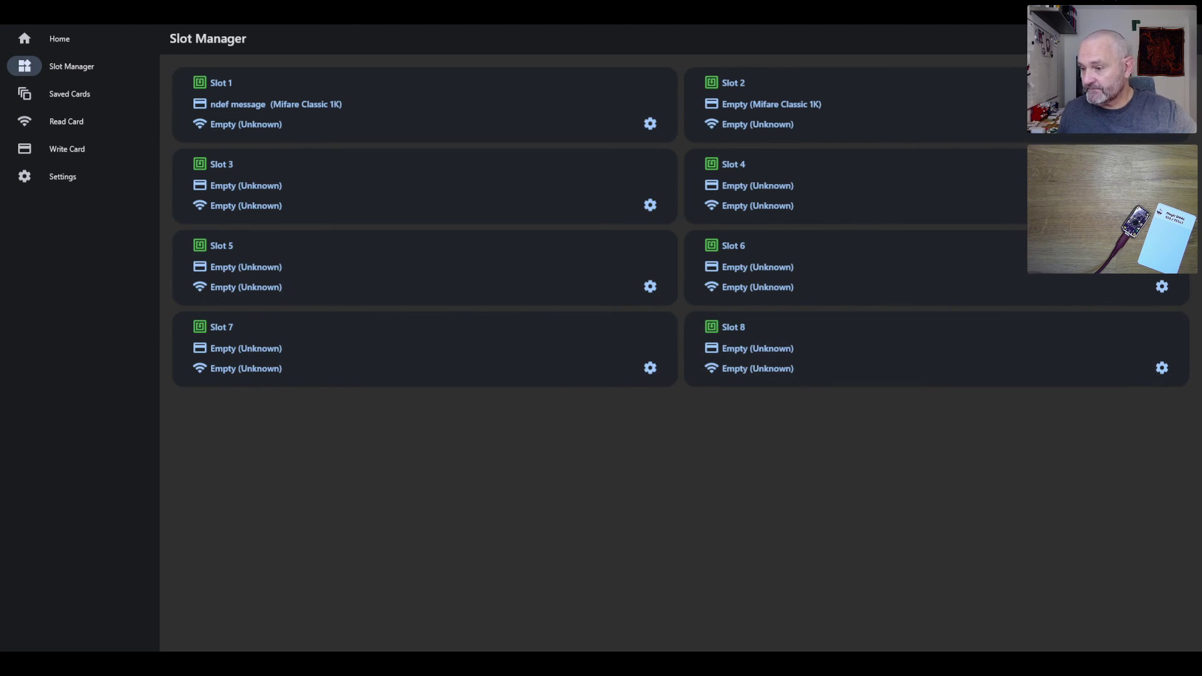